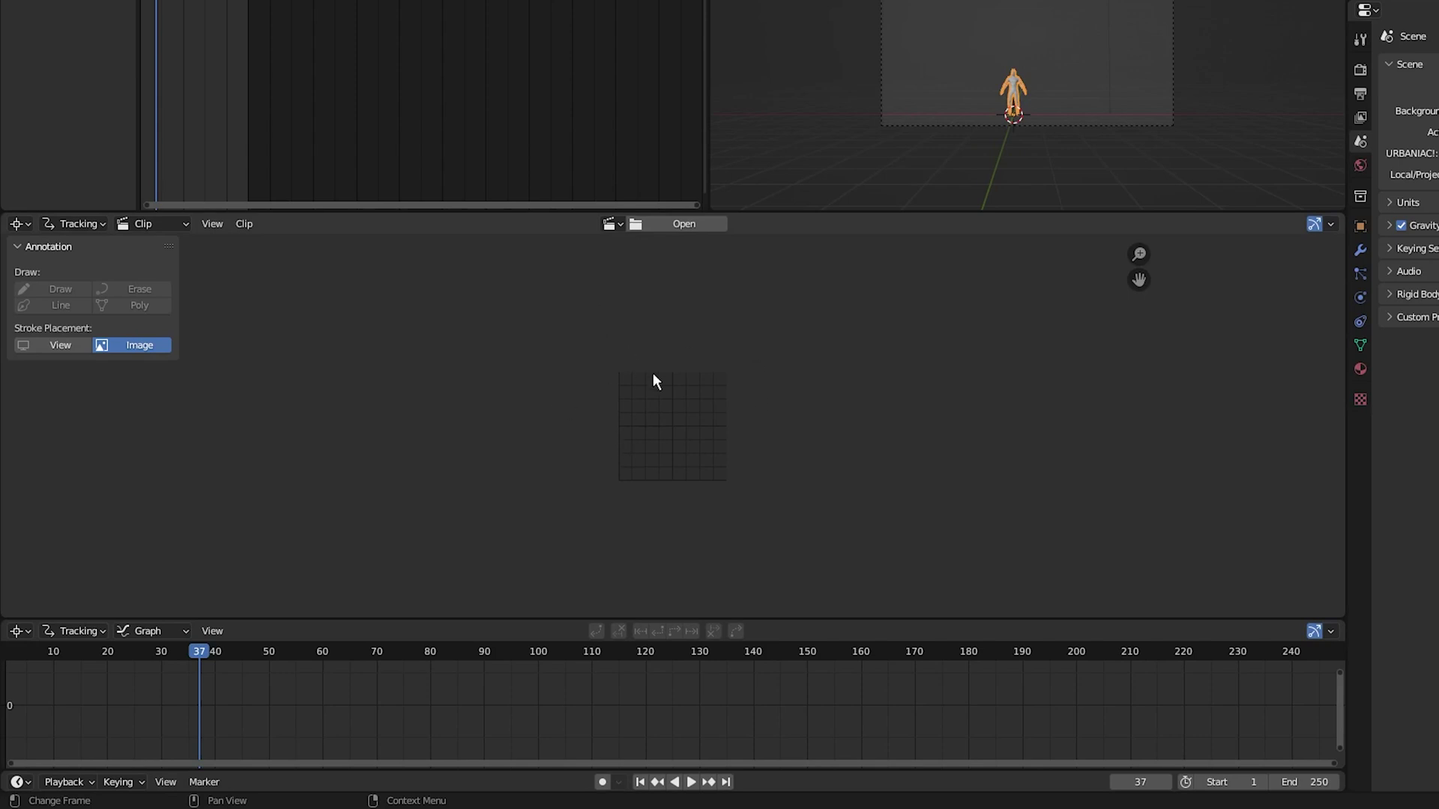
Load the DJI_0144 image sequence, starting at DJI_0144_1000.png, into the clip editor.
click(691, 224)
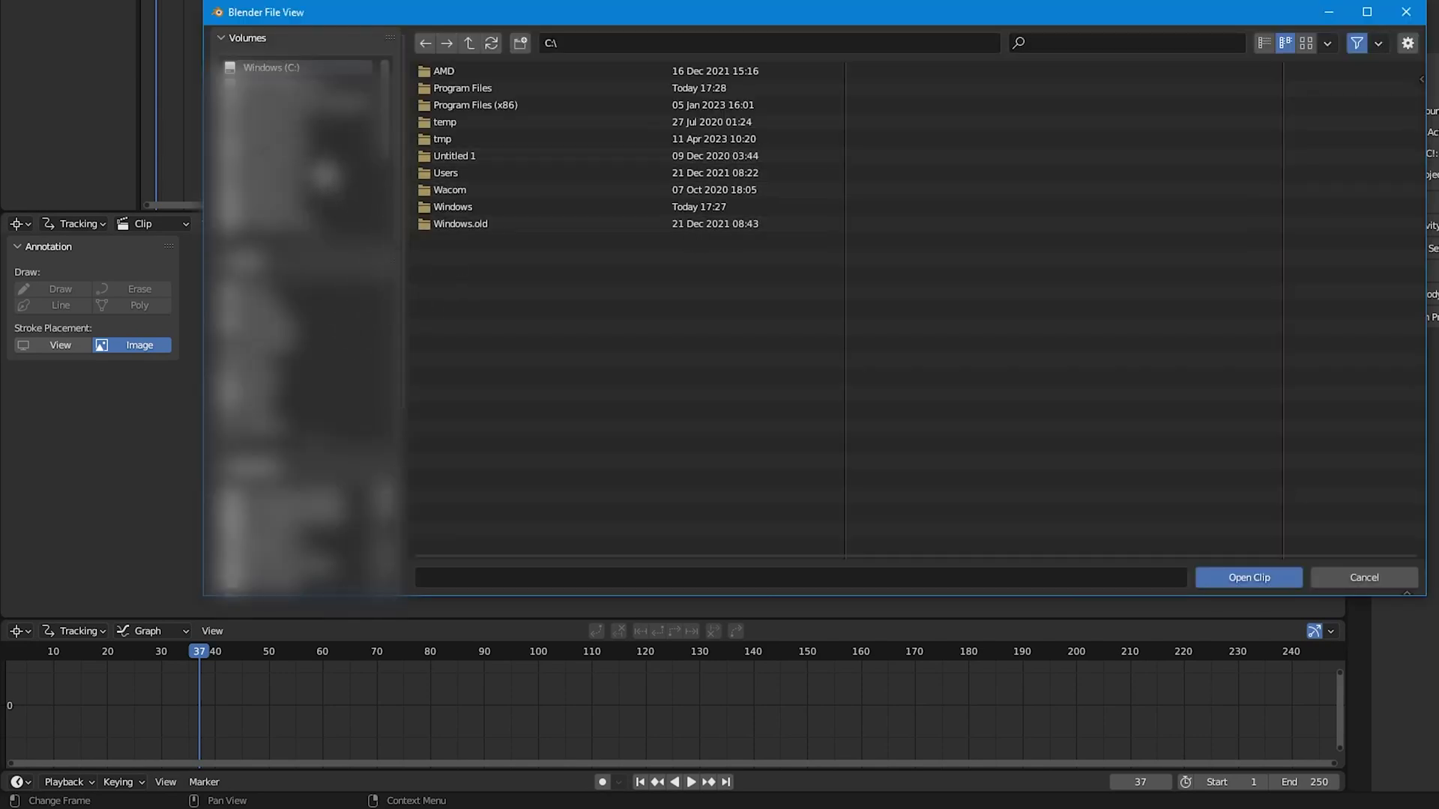
key(ctrl+v)
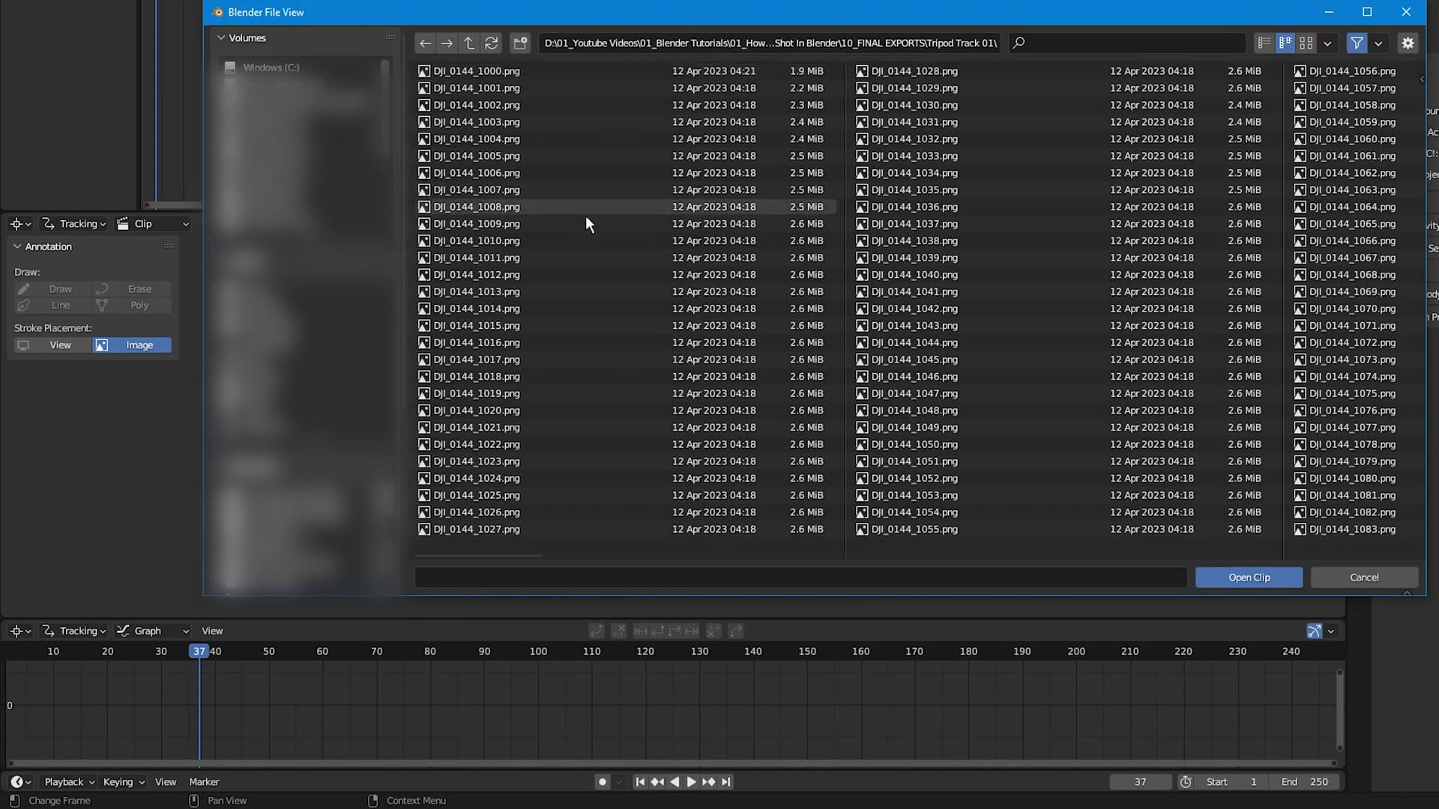
click(487, 71)
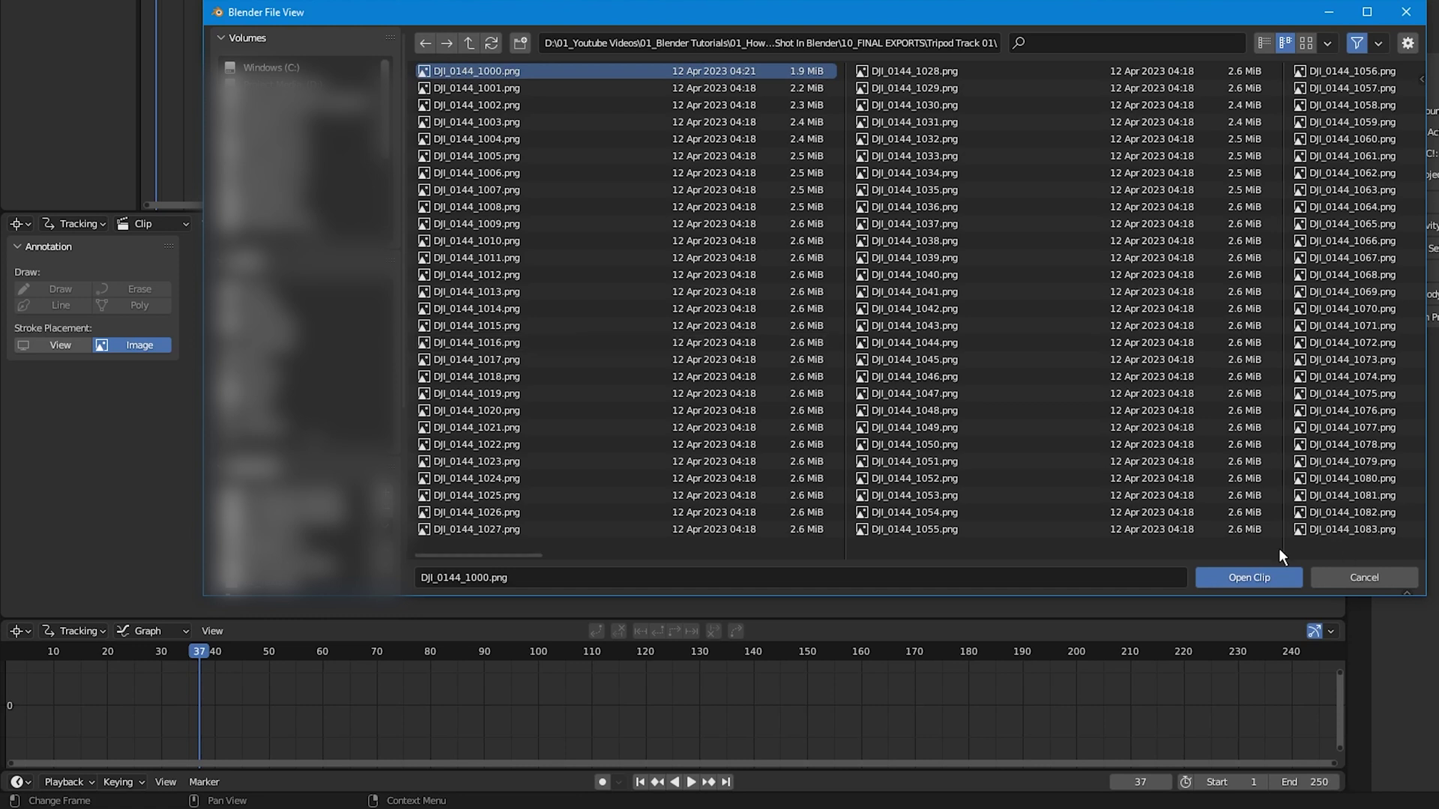
click(1259, 578)
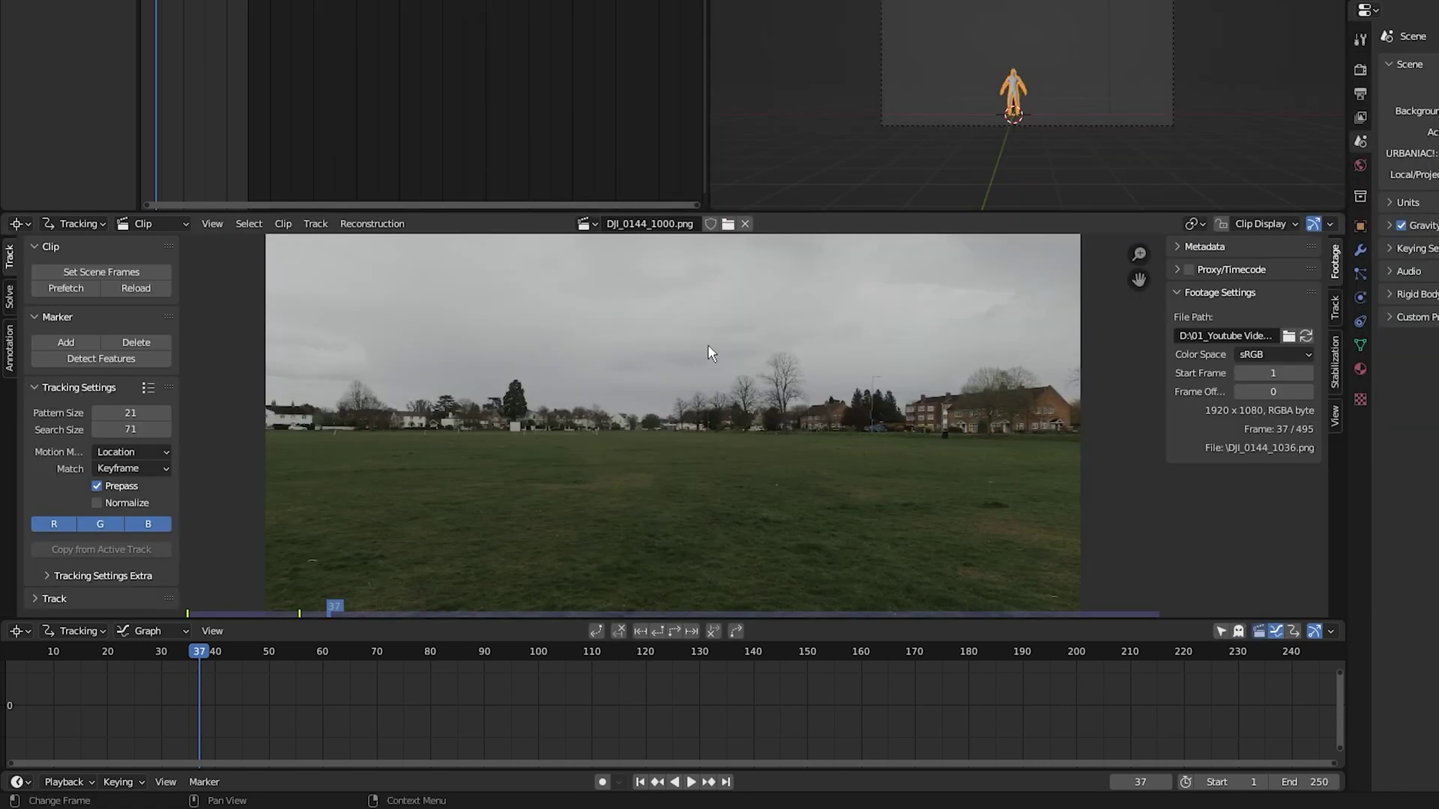
scroll(710, 352, down, 2)
Match the scene frame range to the clip, ending at 495, and prefetch the footage.
scroll(693, 698, down, 5)
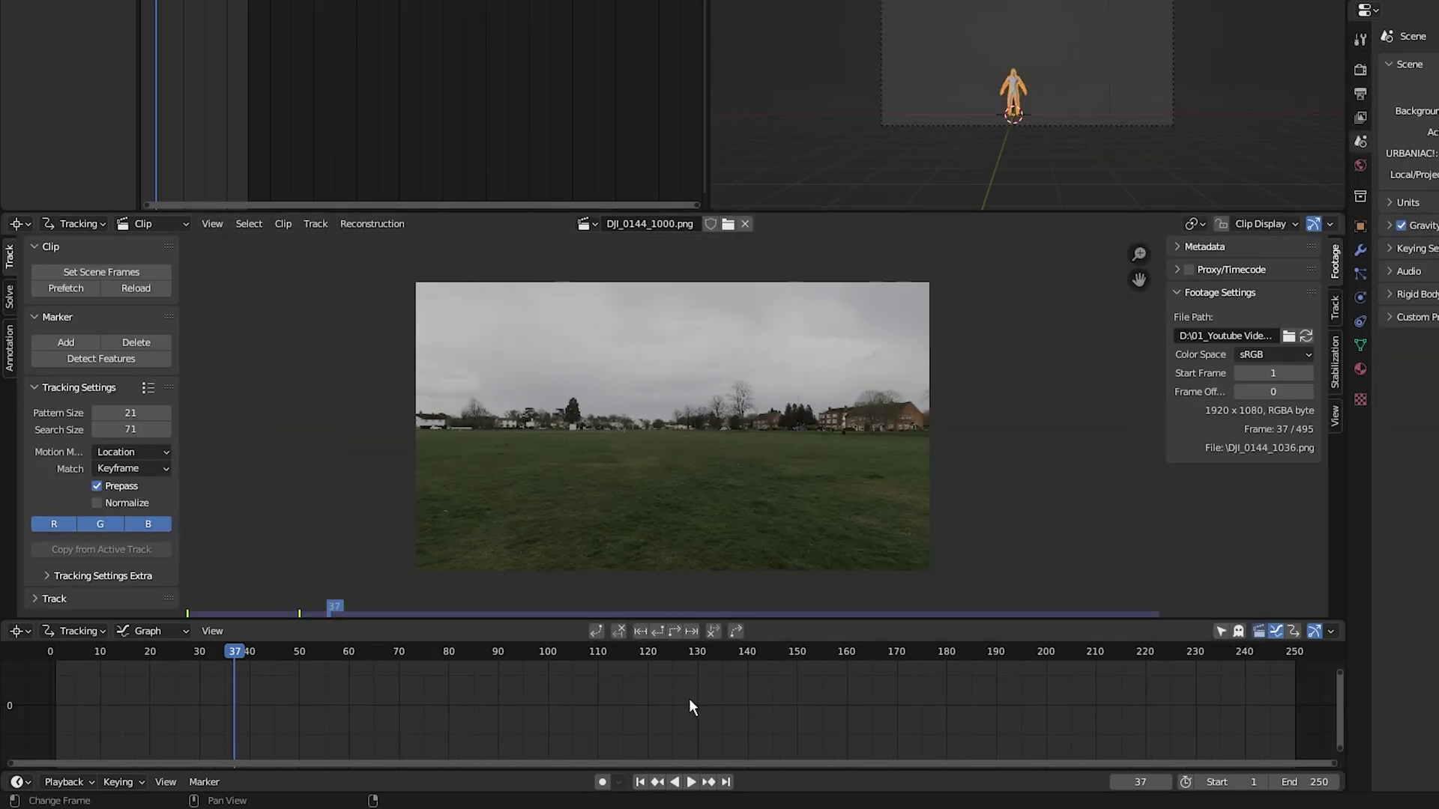
click(133, 270)
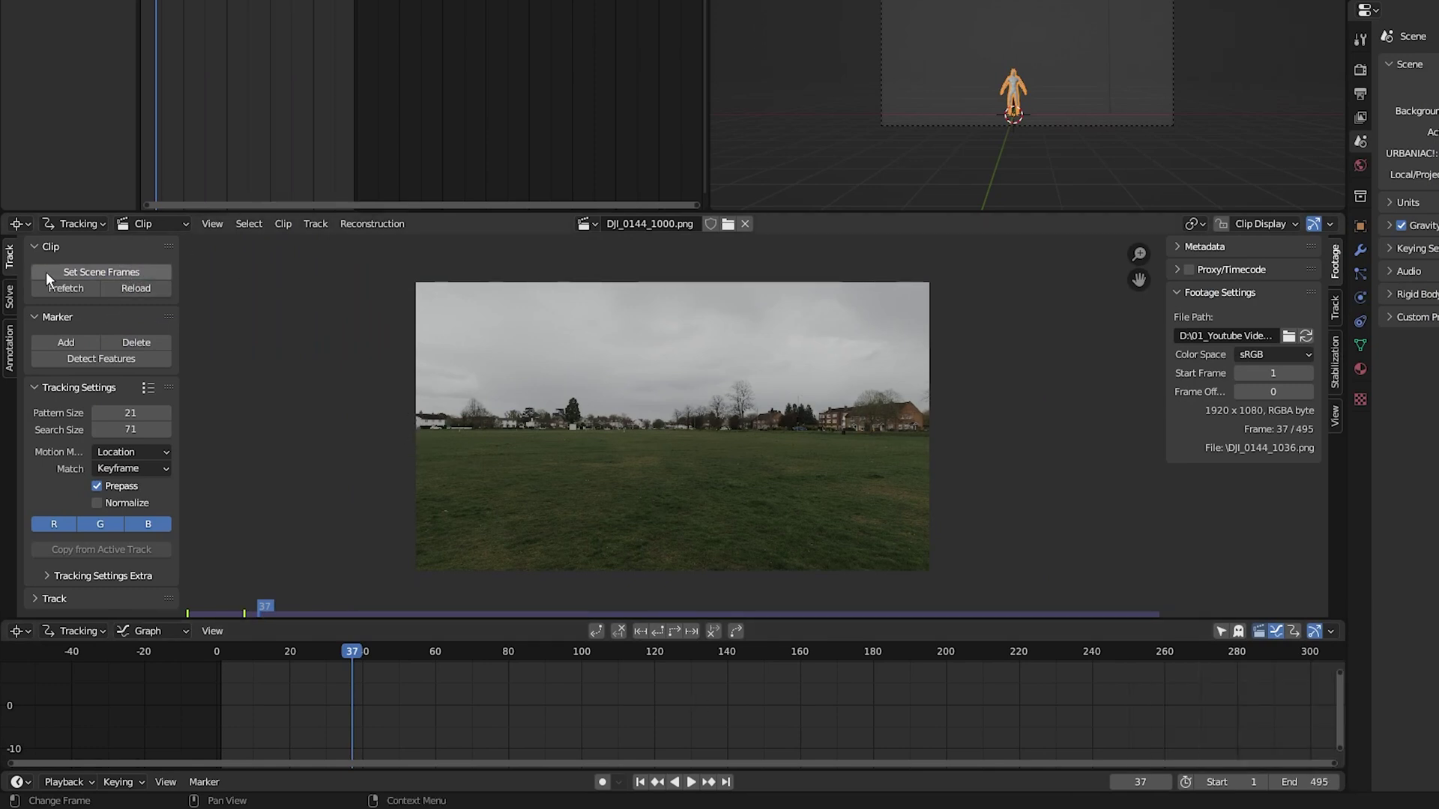
click(74, 285)
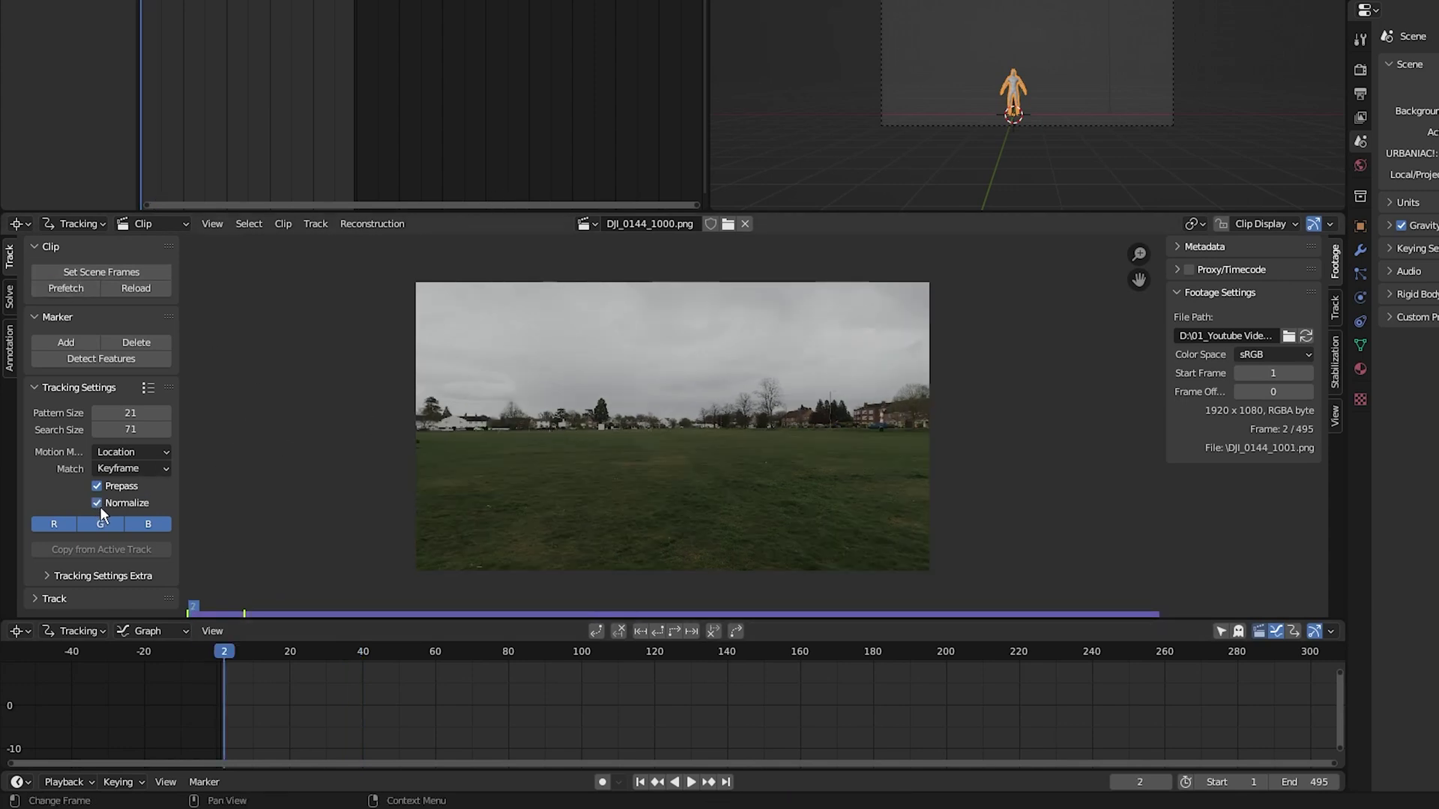
Detect features with distance 60 and margin 32, then track them forward to frame 495.
click(125, 362)
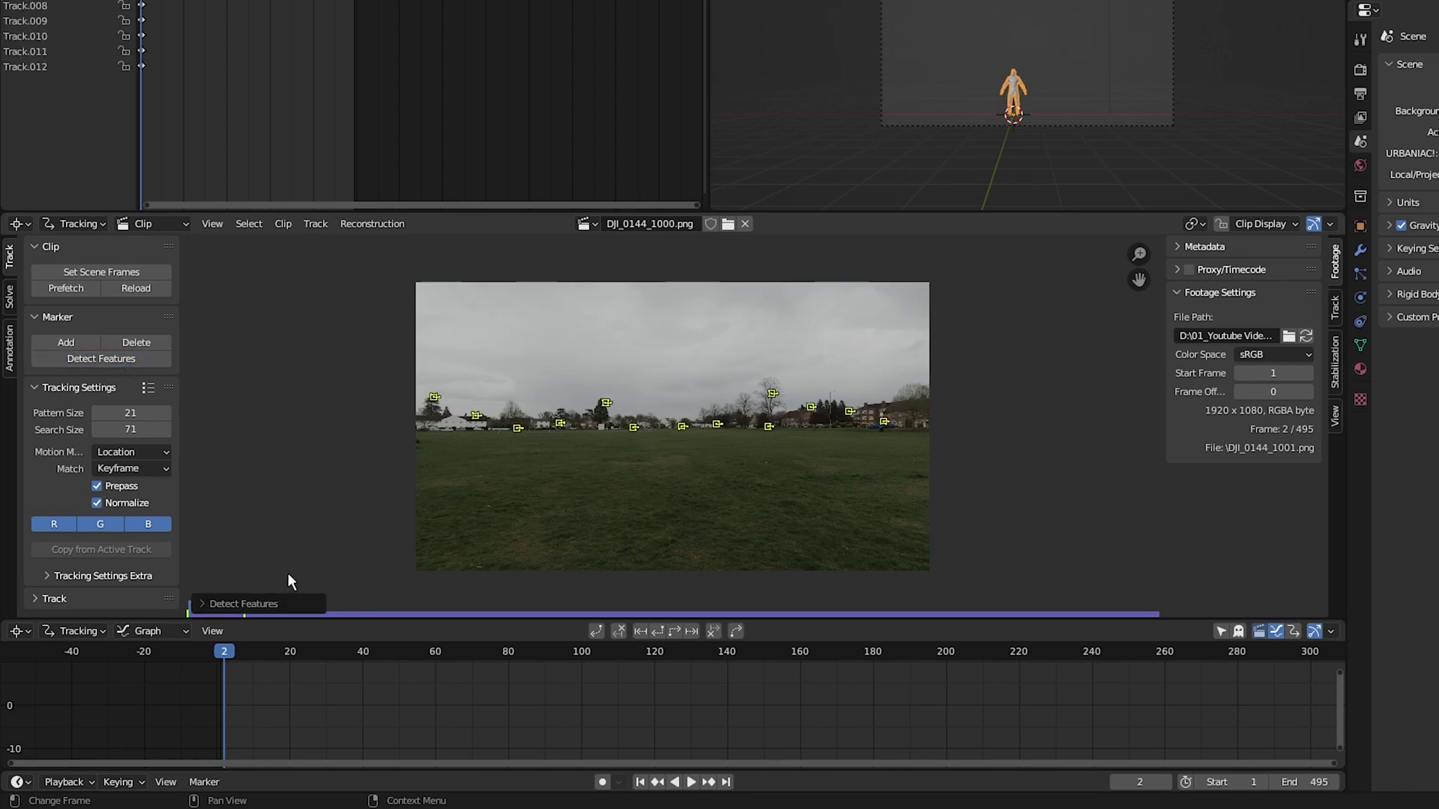
click(202, 604)
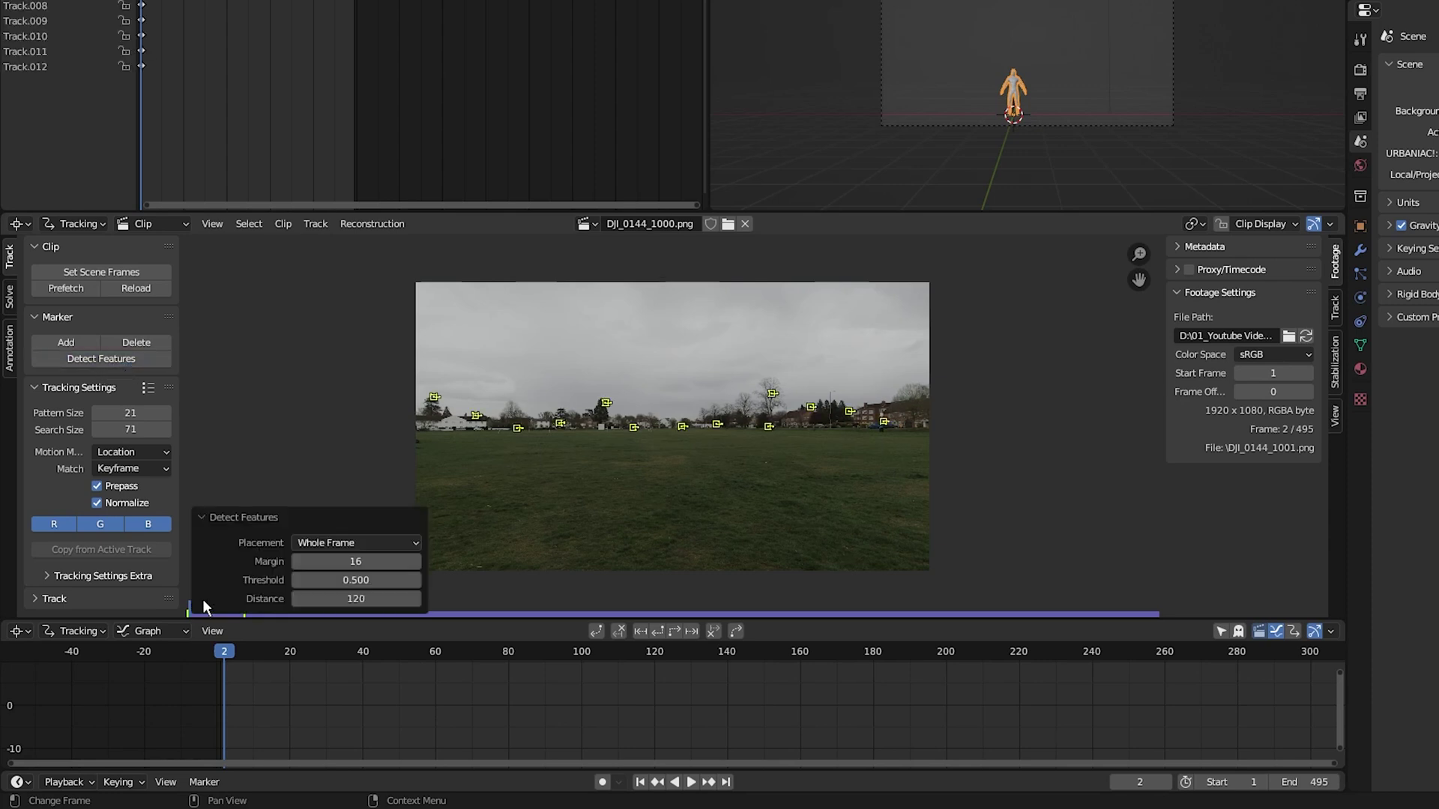
click(362, 599)
text(60)
key(Return)
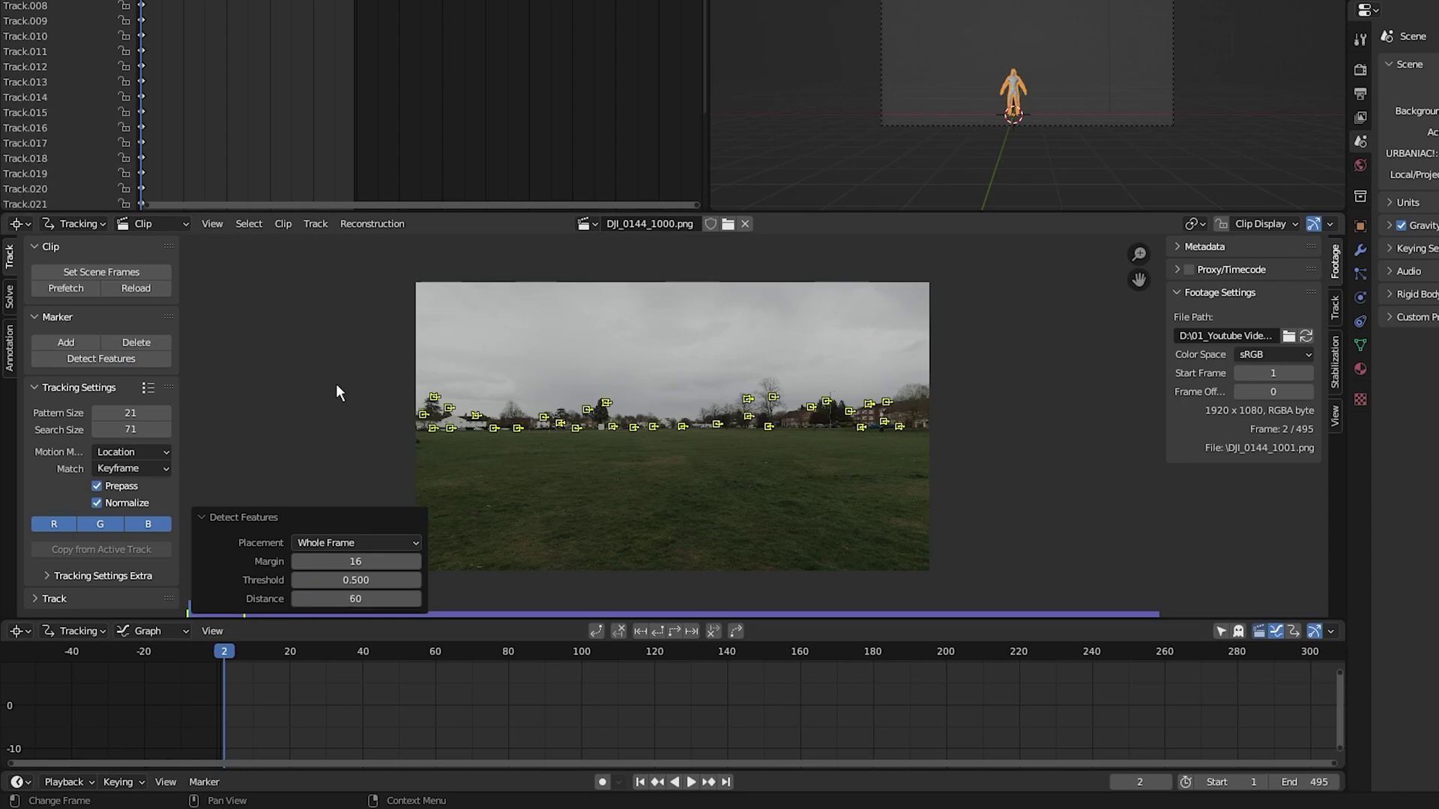
click(369, 562)
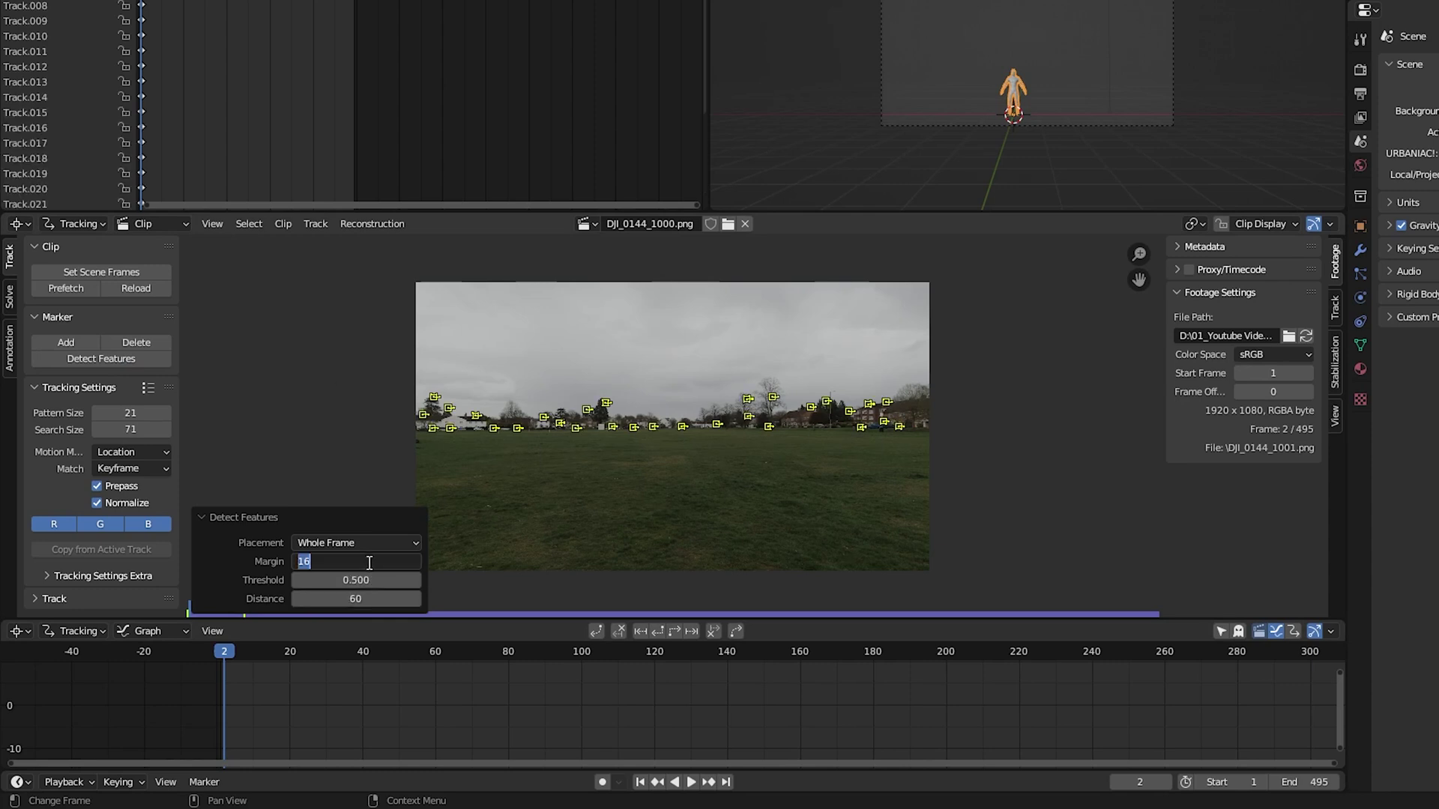
text(32)
key(Return)
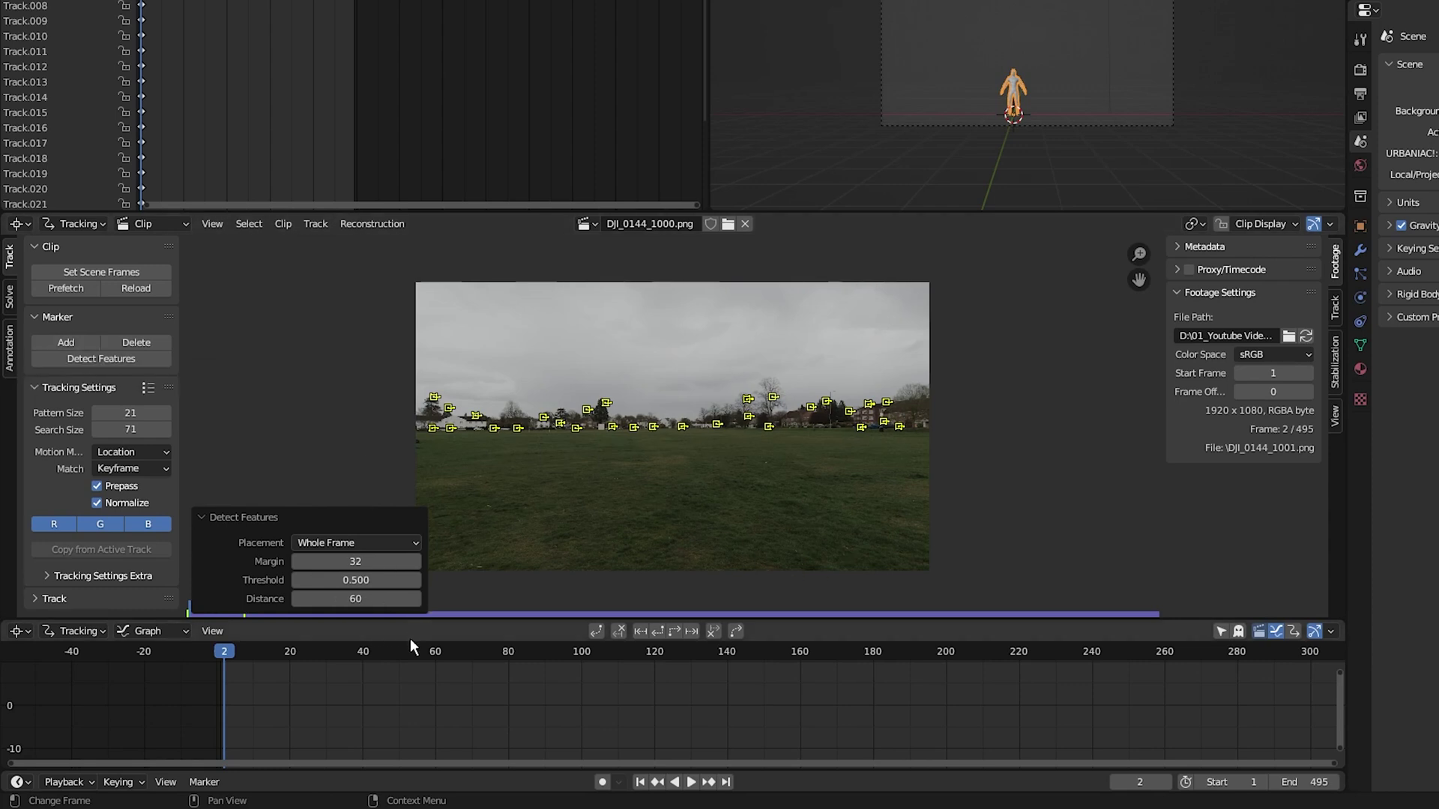
key(ctrl+t)
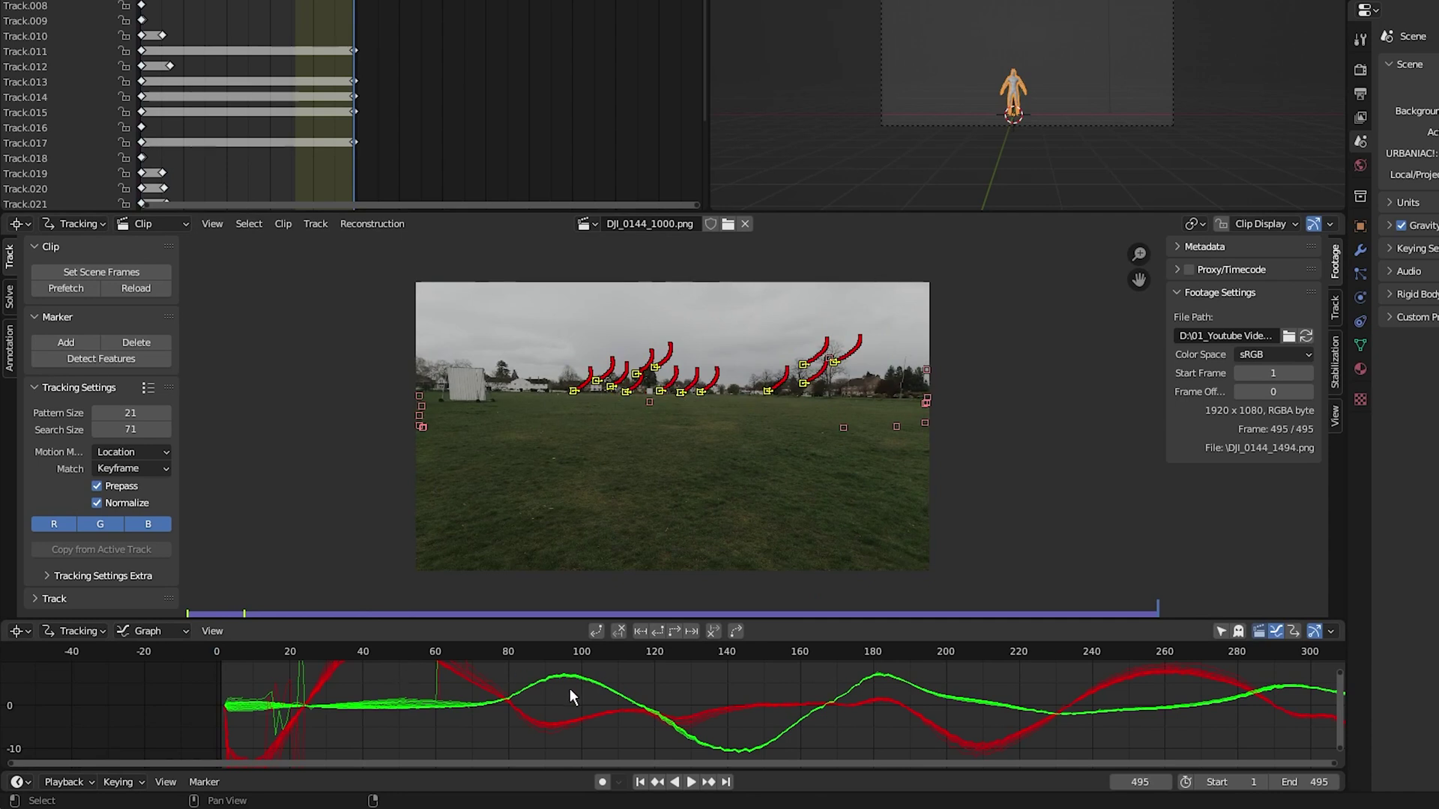
key(Home)
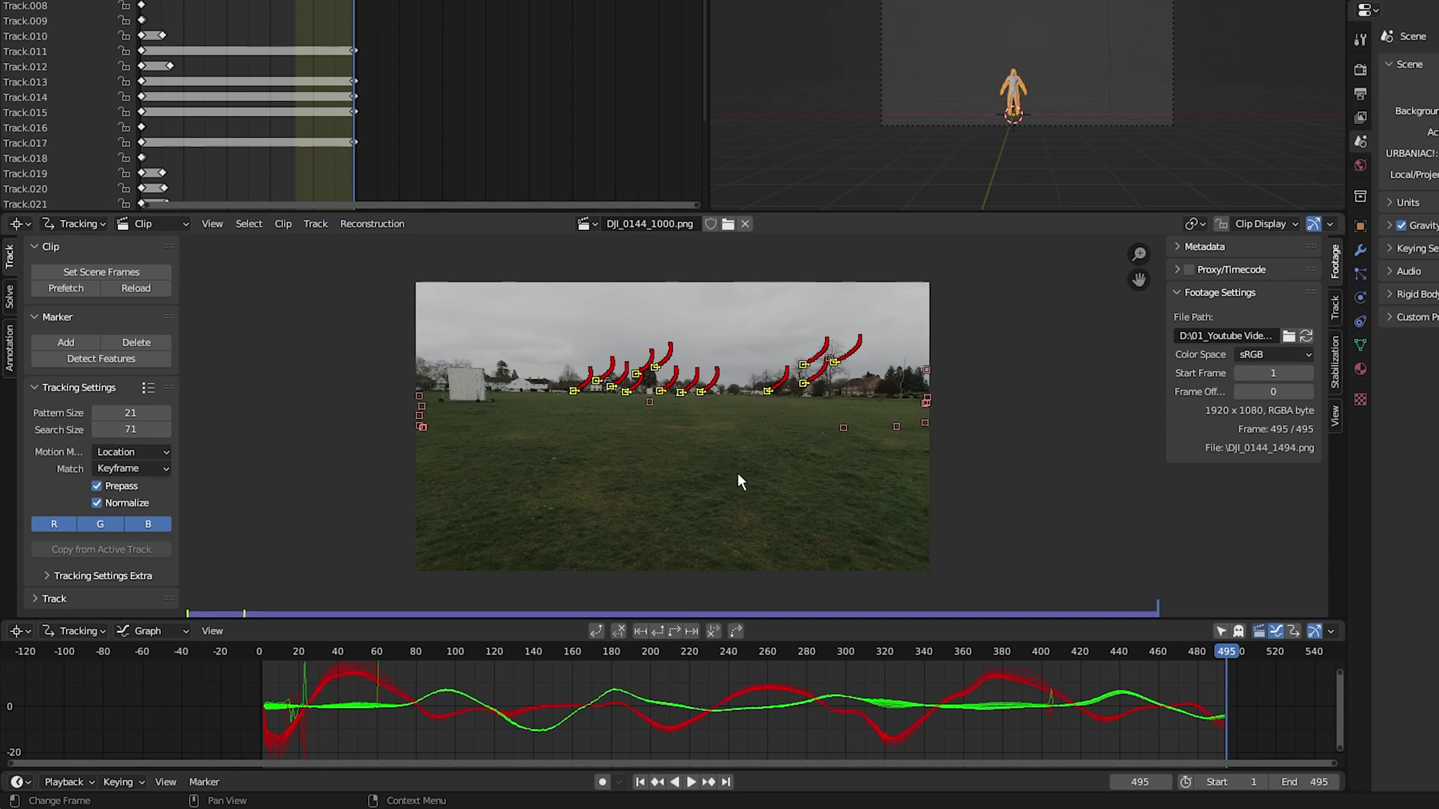
Lock the first tracks, detect new features at frame 495, track them back to frame 1, and lock them.
key(ctrl+l)
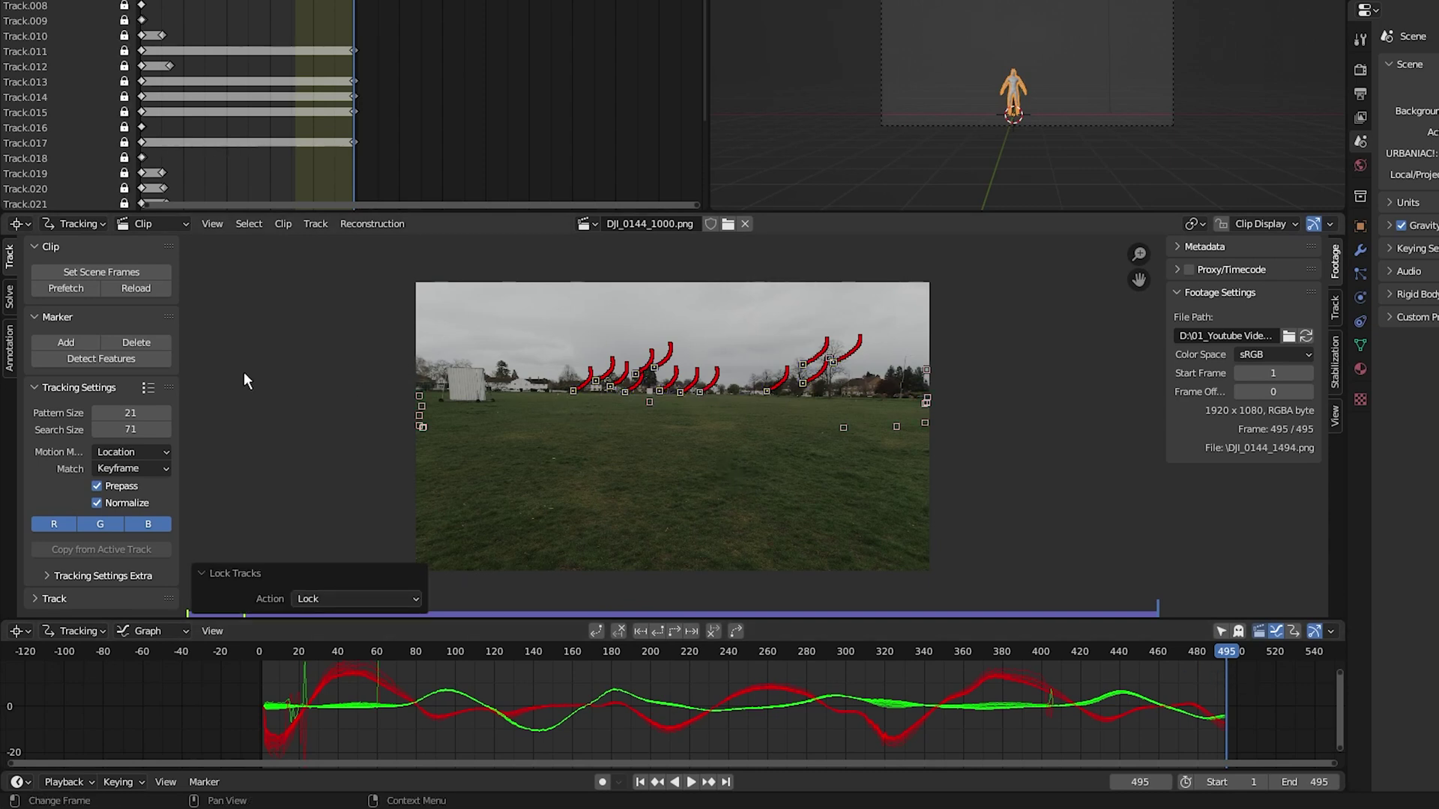
click(101, 359)
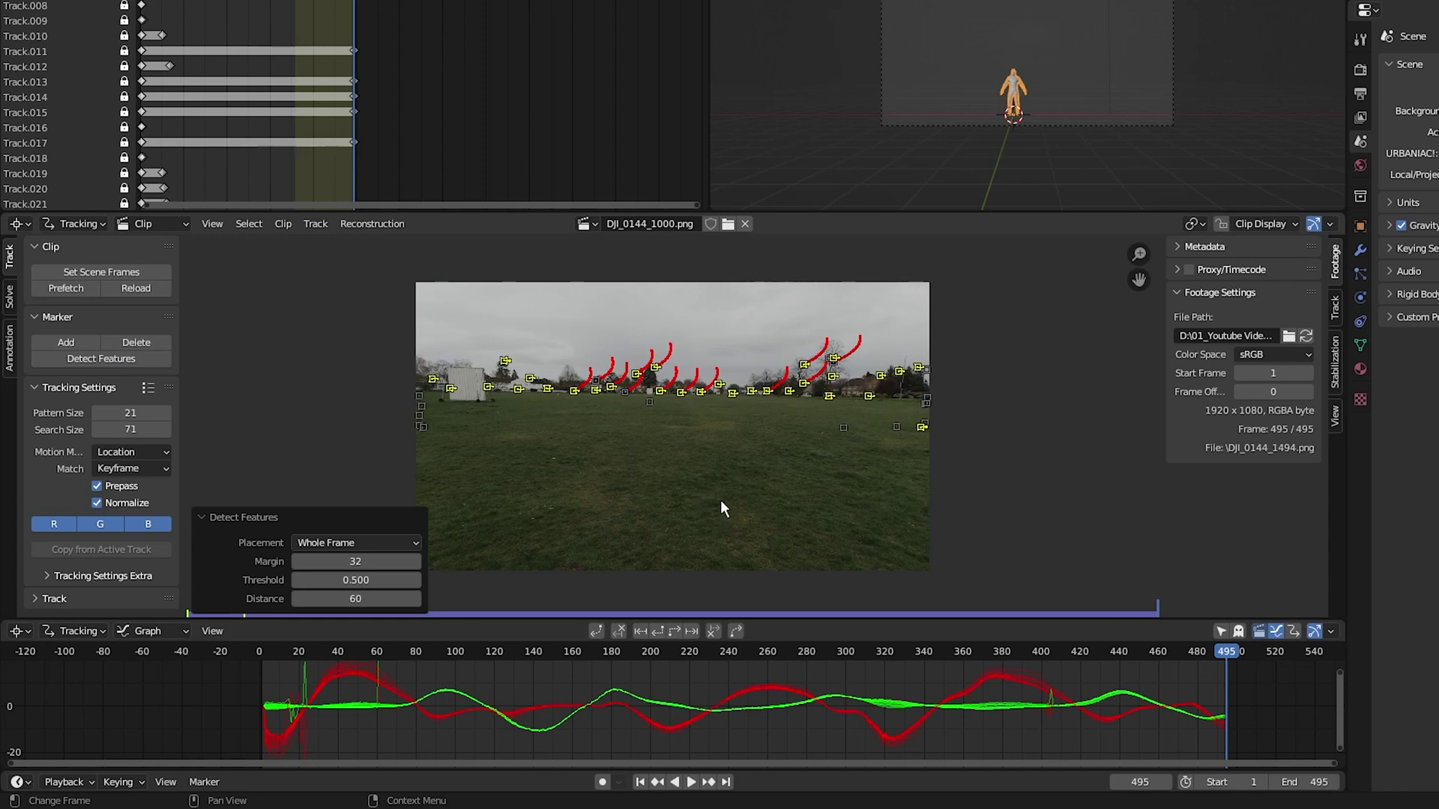
key(shift+ctrl+t)
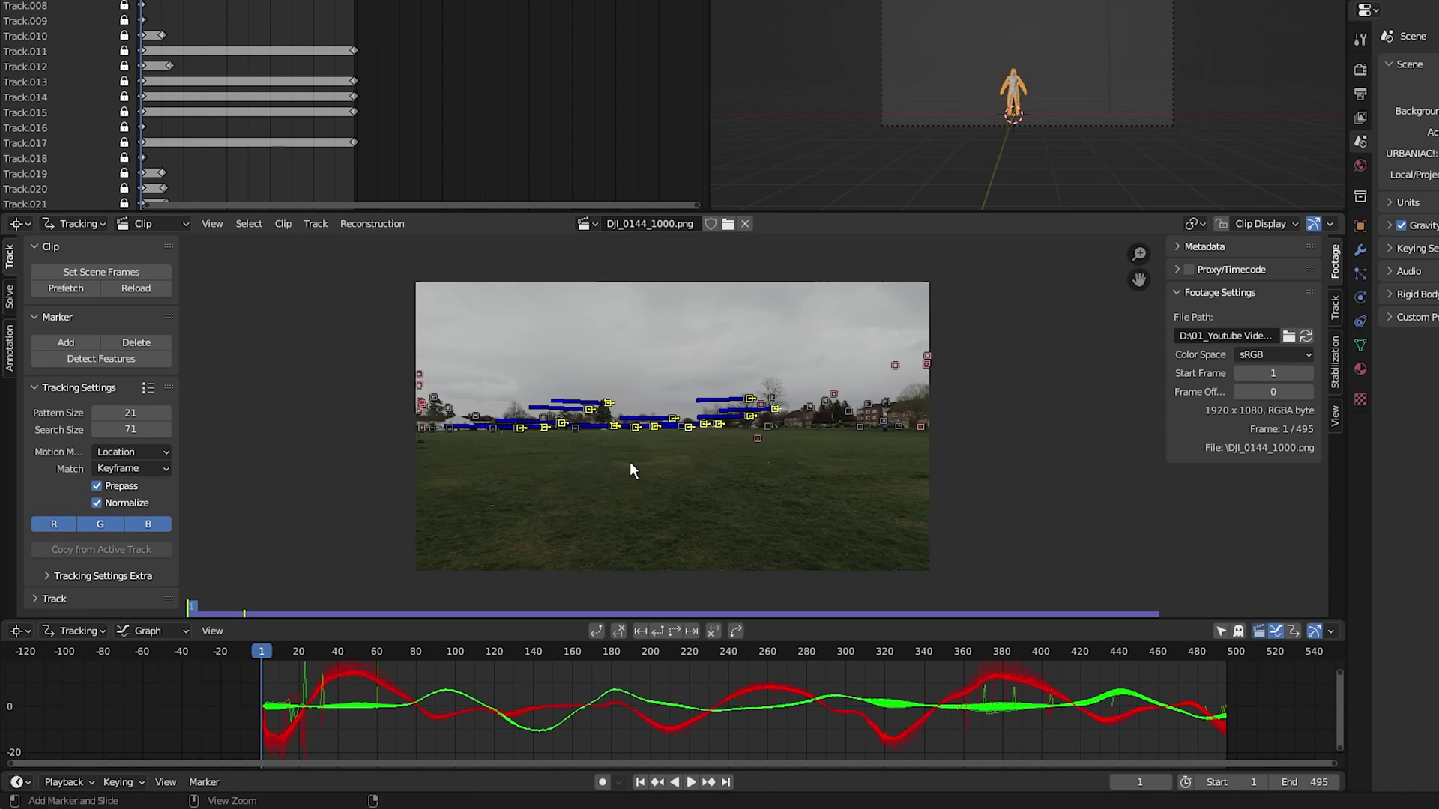
key(ctrl+l)
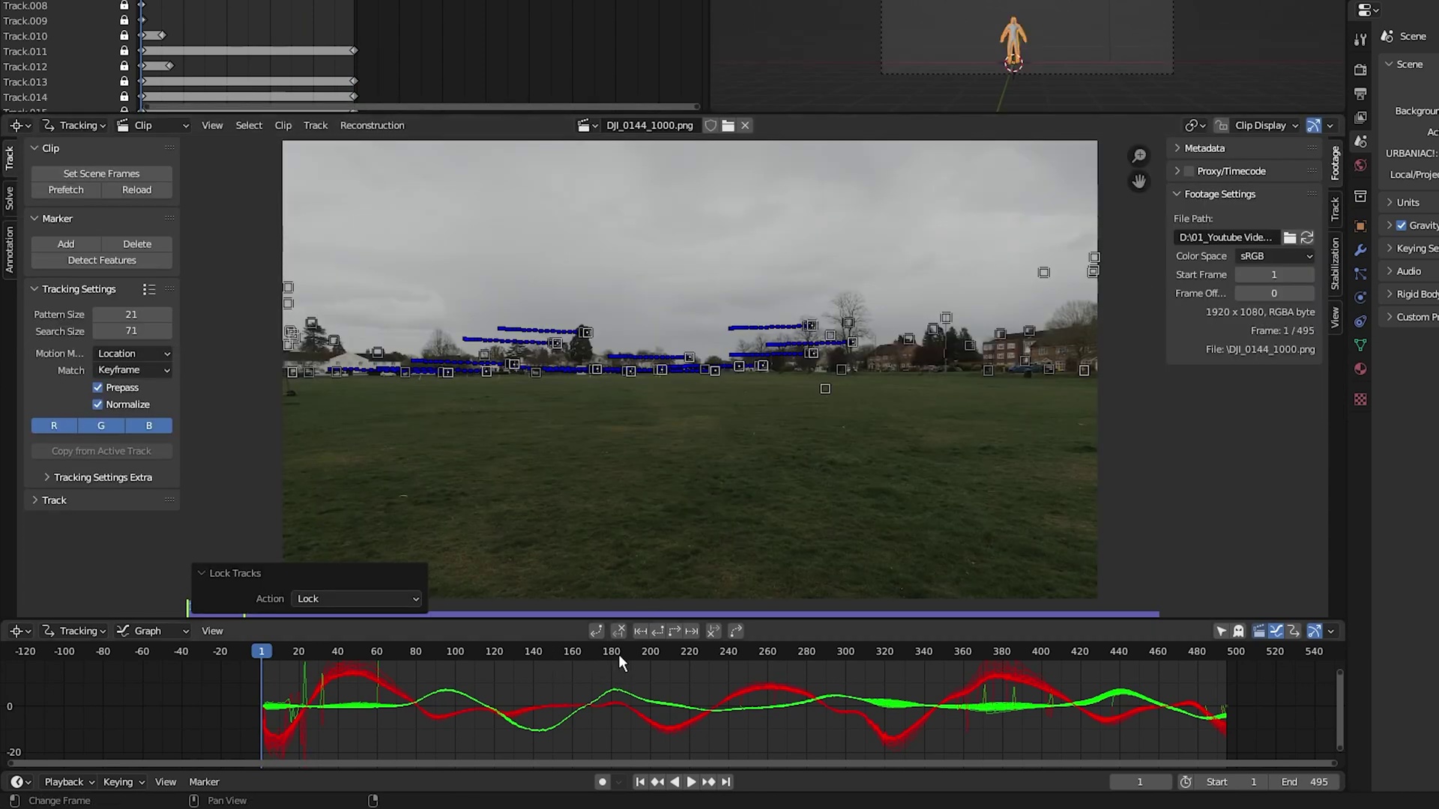
Detect extra features at frame 183, track them forward to frame 495, and lock them.
click(616, 652)
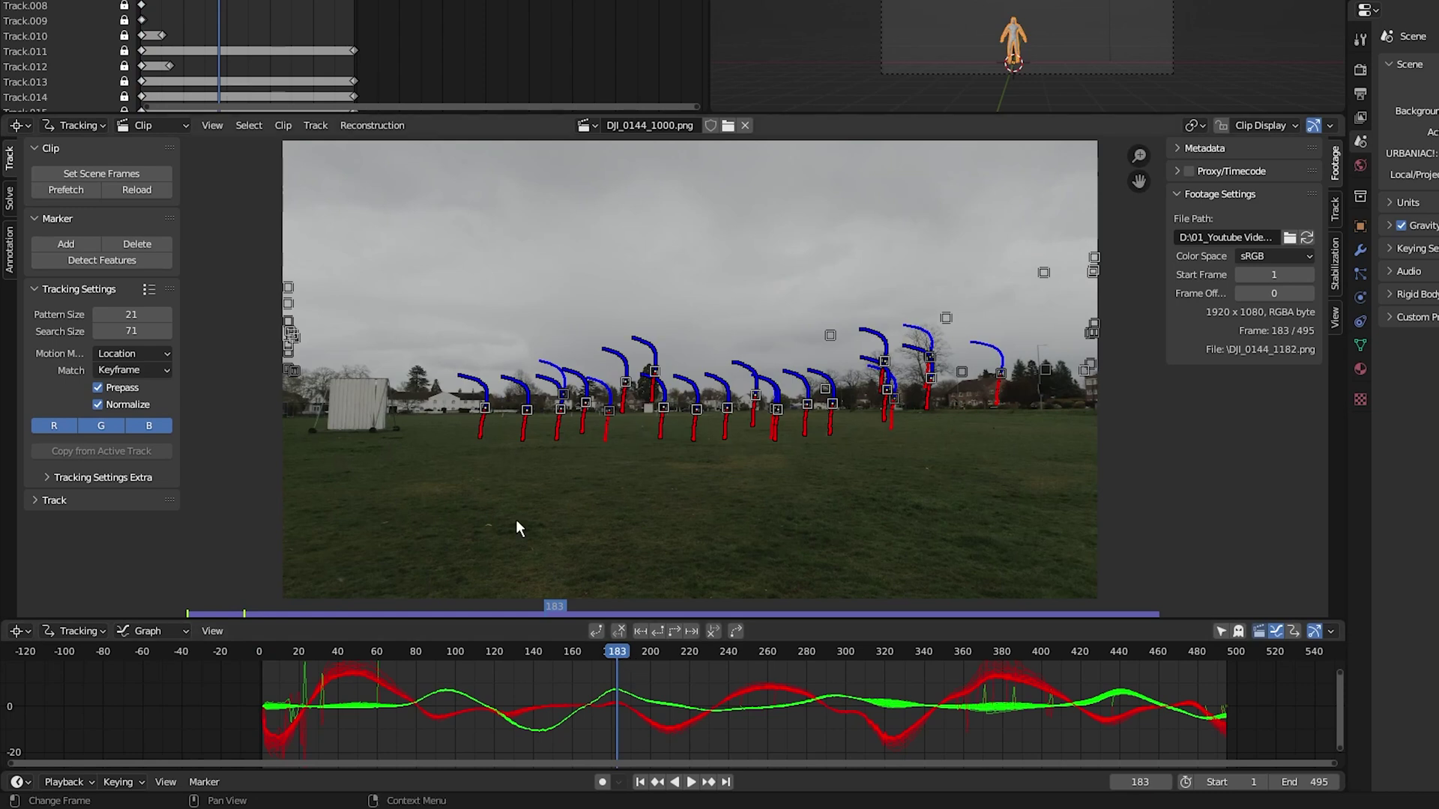
click(104, 260)
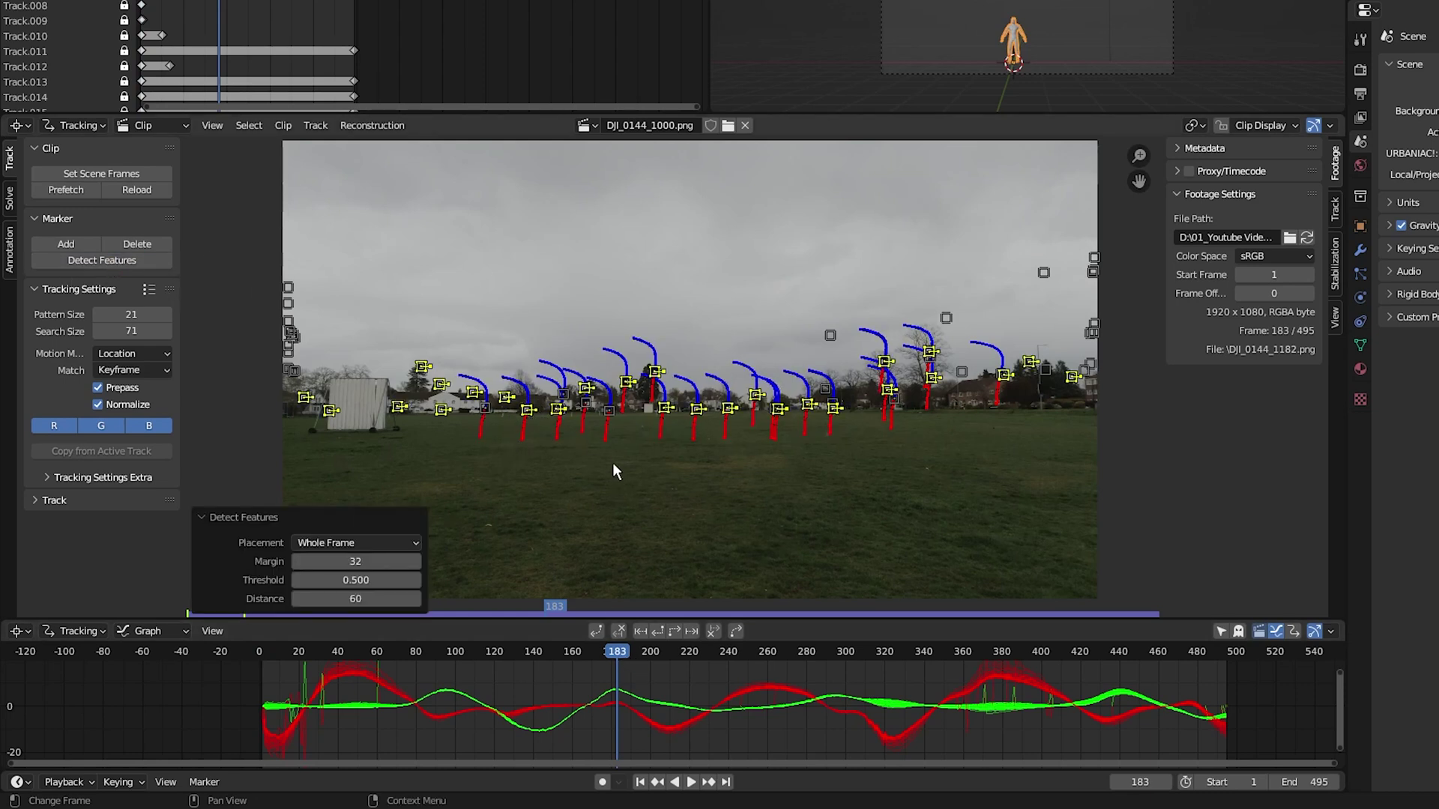
key(ctrl+t)
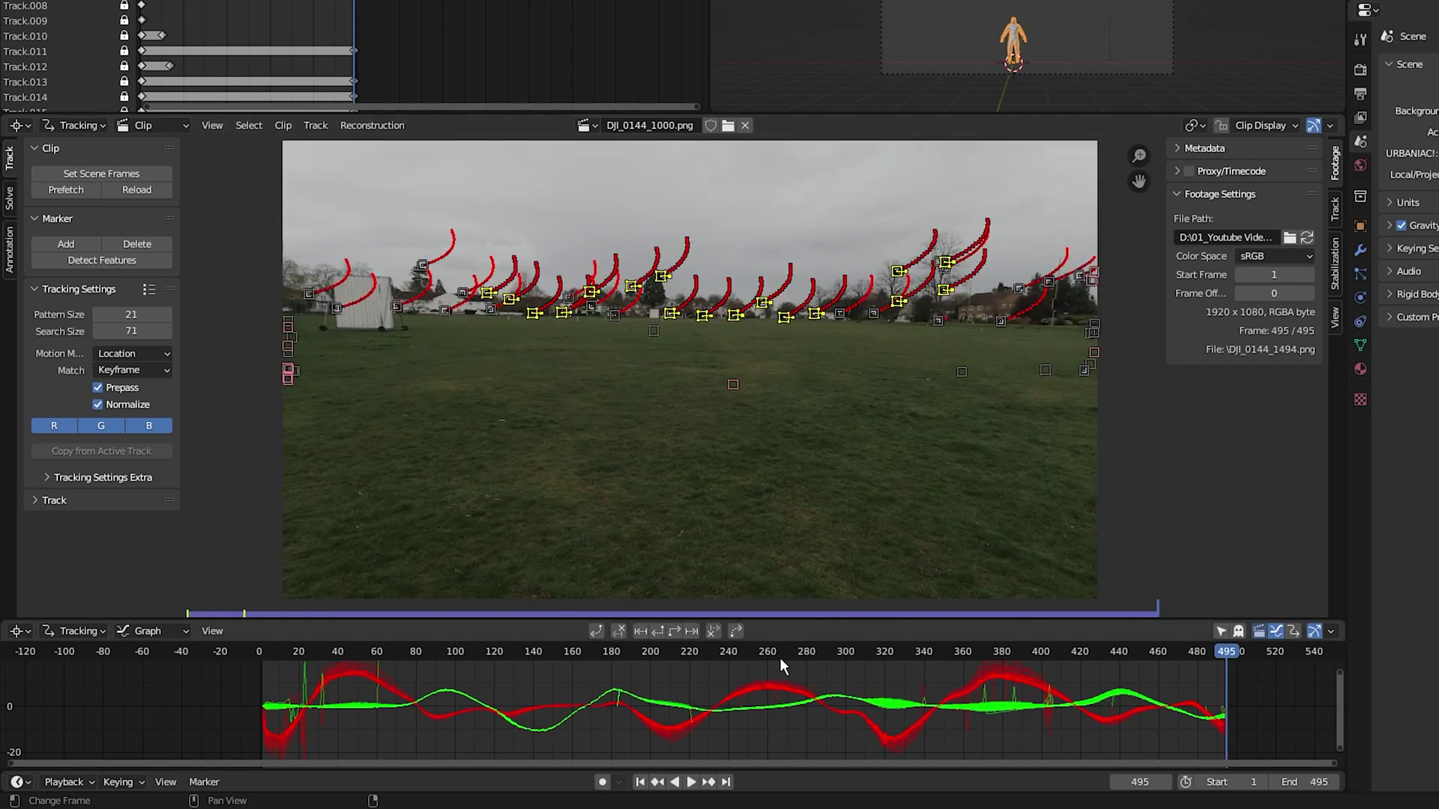
drag(724, 651, 623, 651)
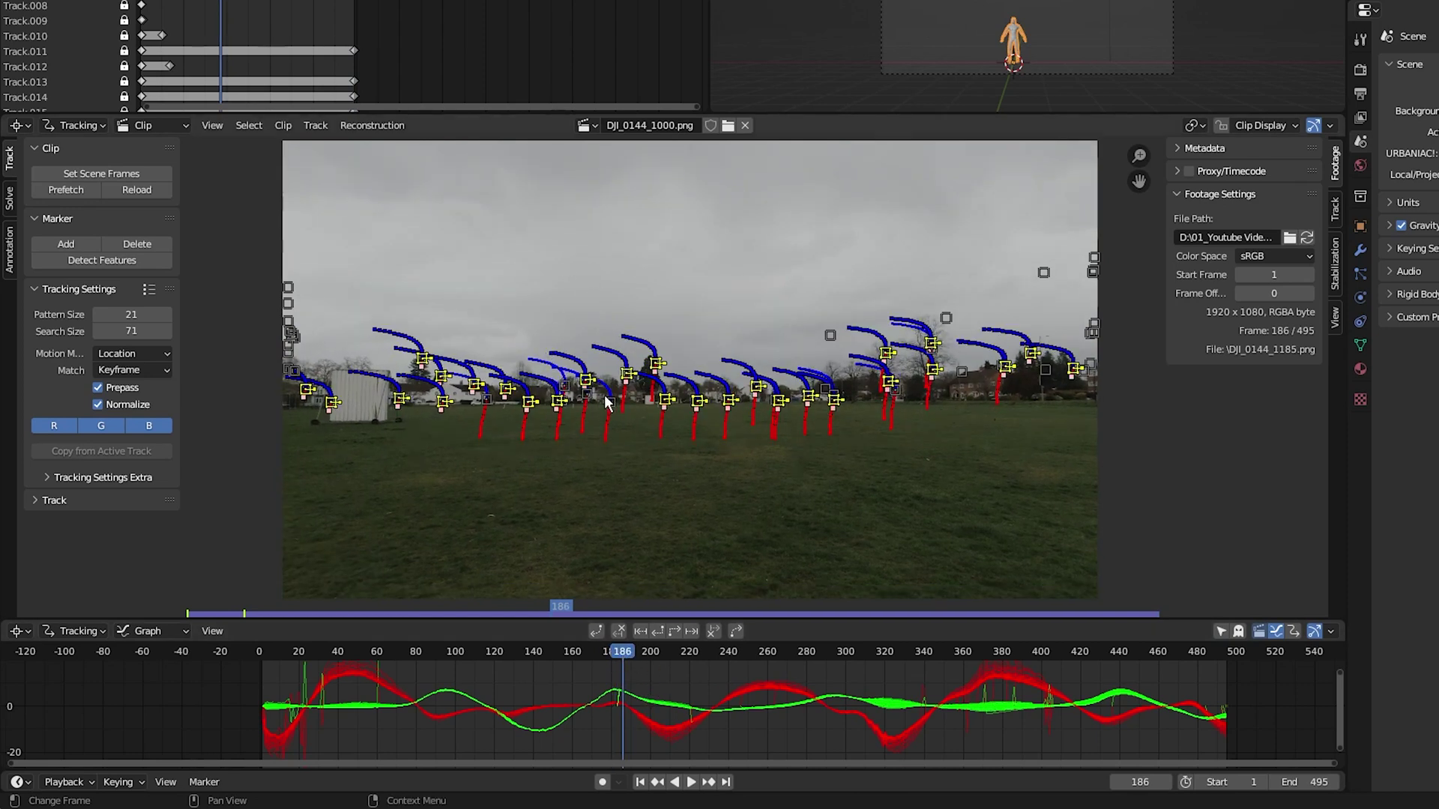
key(shift+Left)
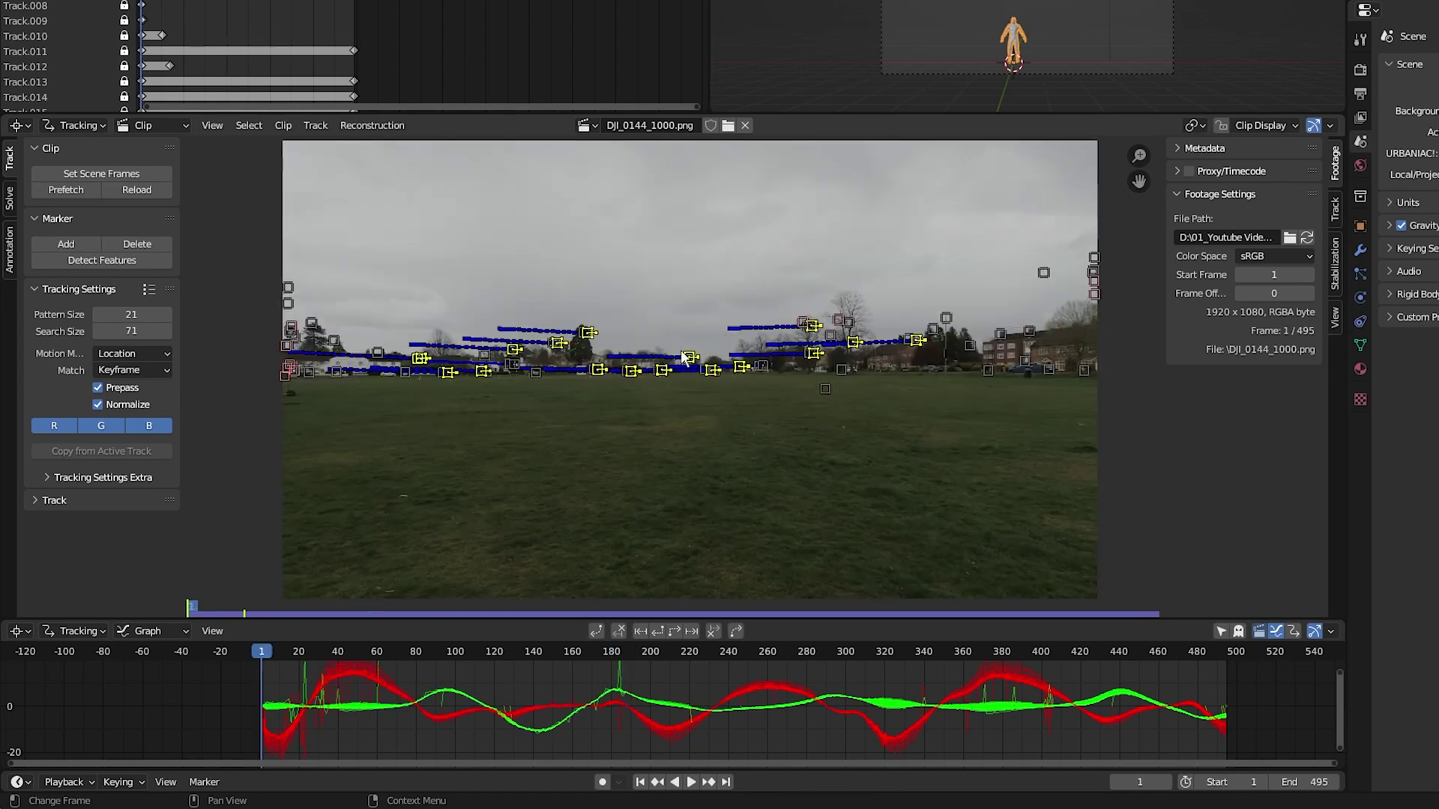
key(ctrl+l)
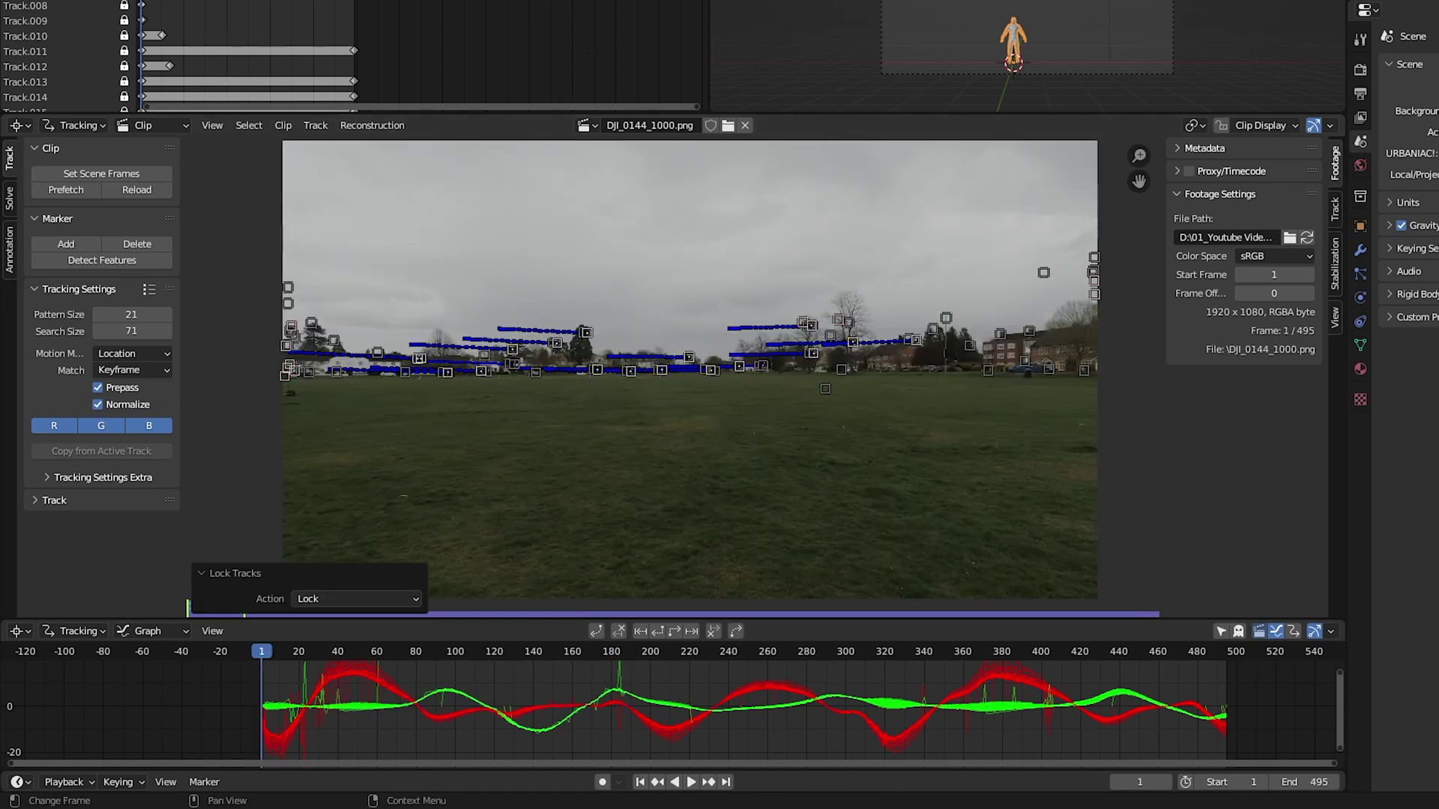
Switch the camera solve to Tripod motion.
click(9, 201)
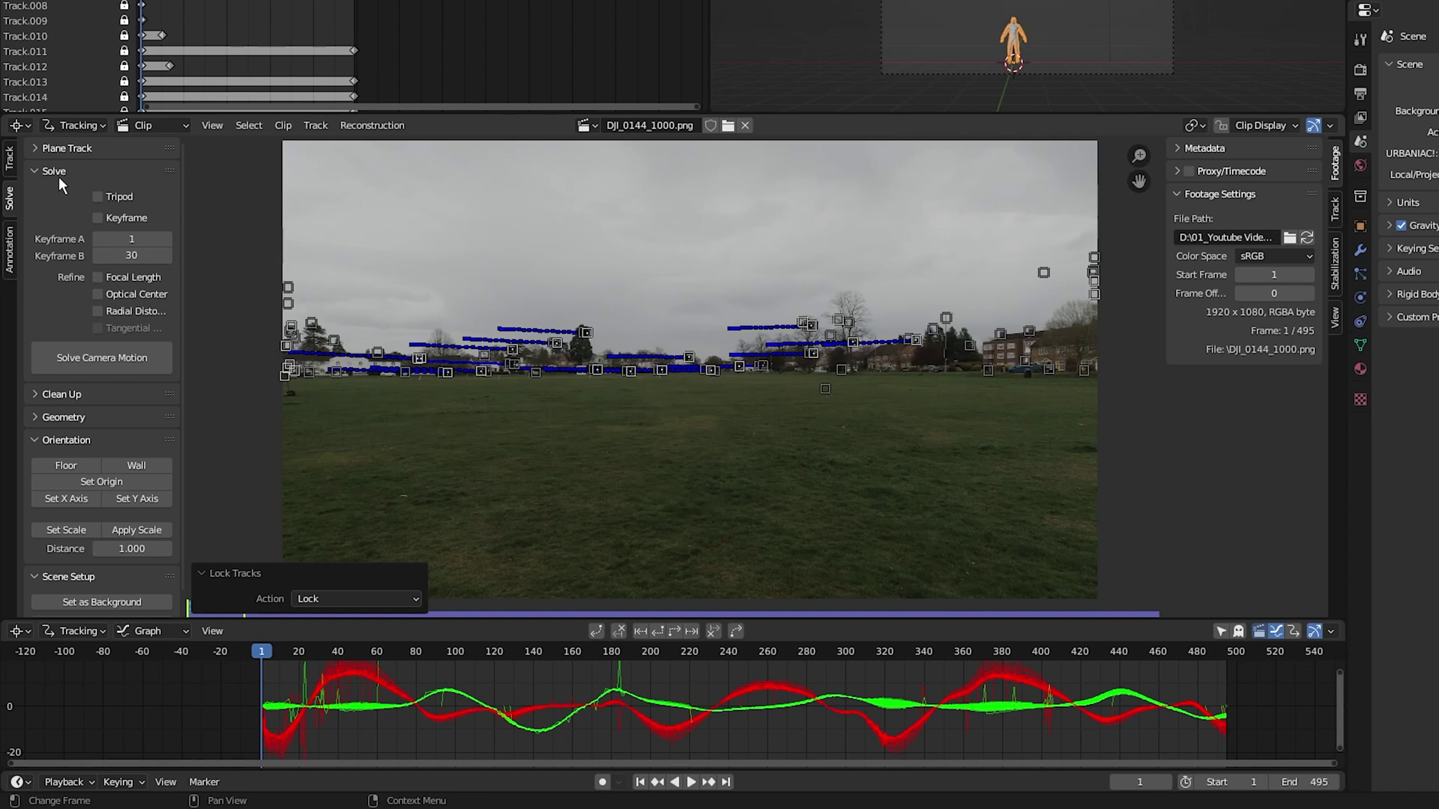
click(97, 197)
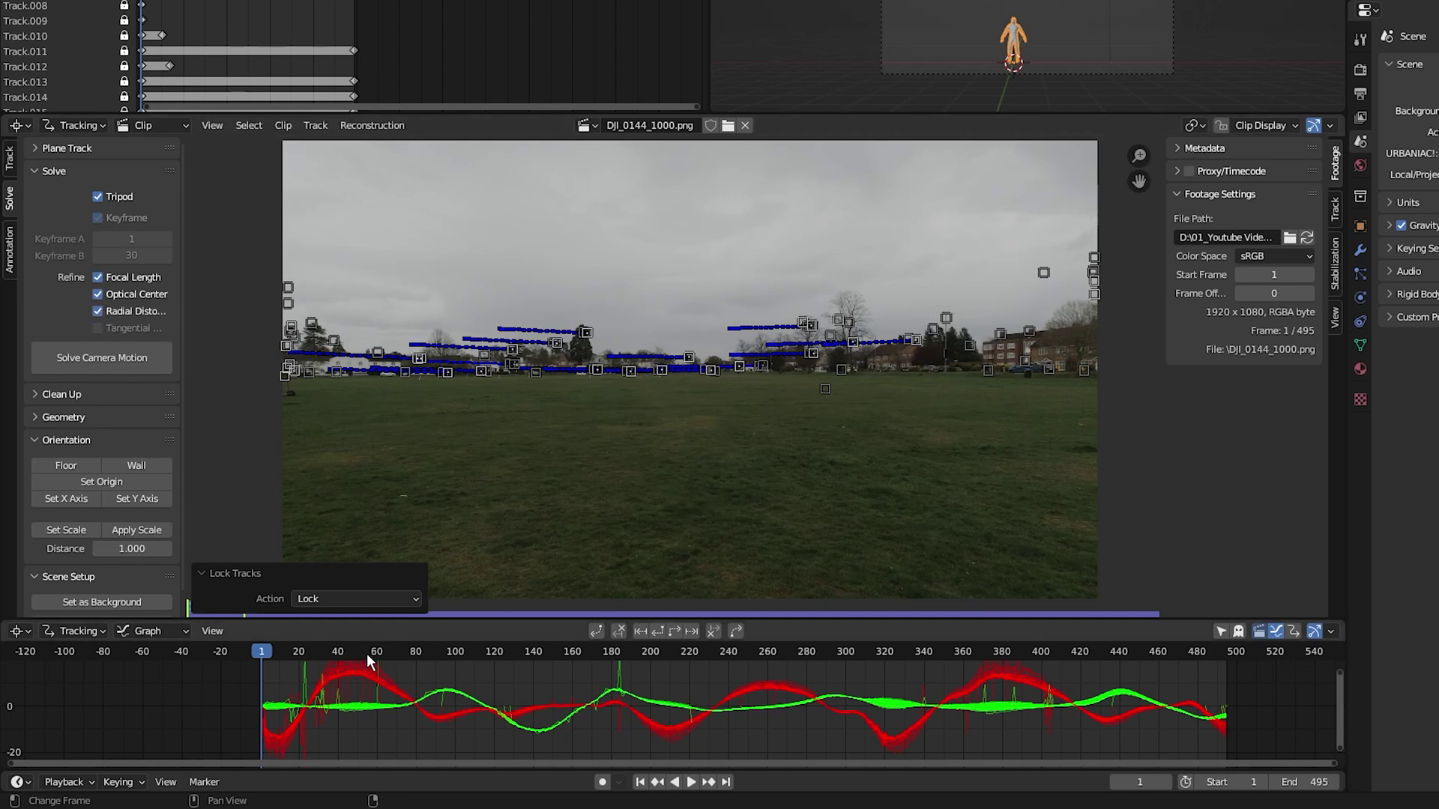
drag(367, 654, 844, 715)
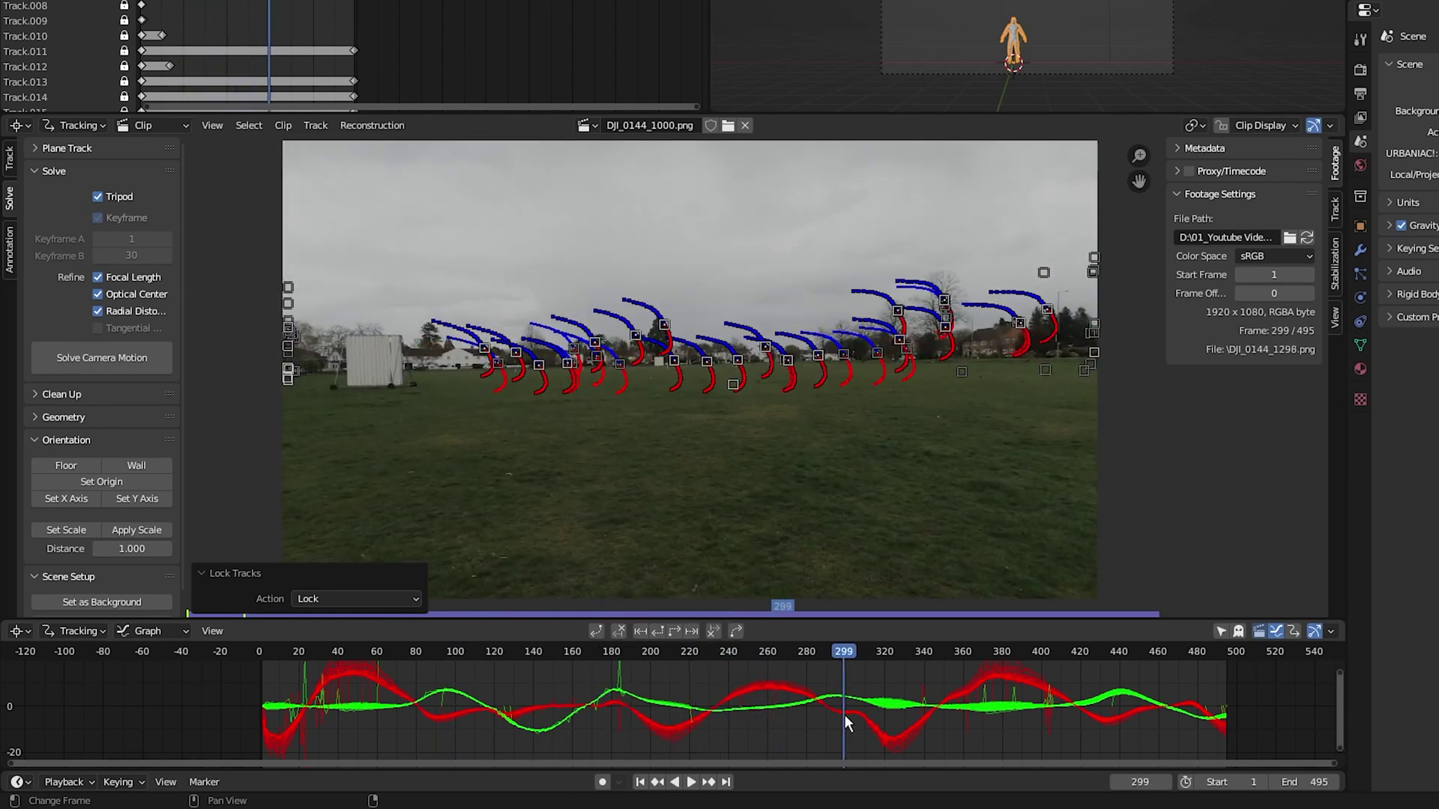
Set solve Keyframe A to 90 and Keyframe B to 300.
click(132, 239)
text(90)
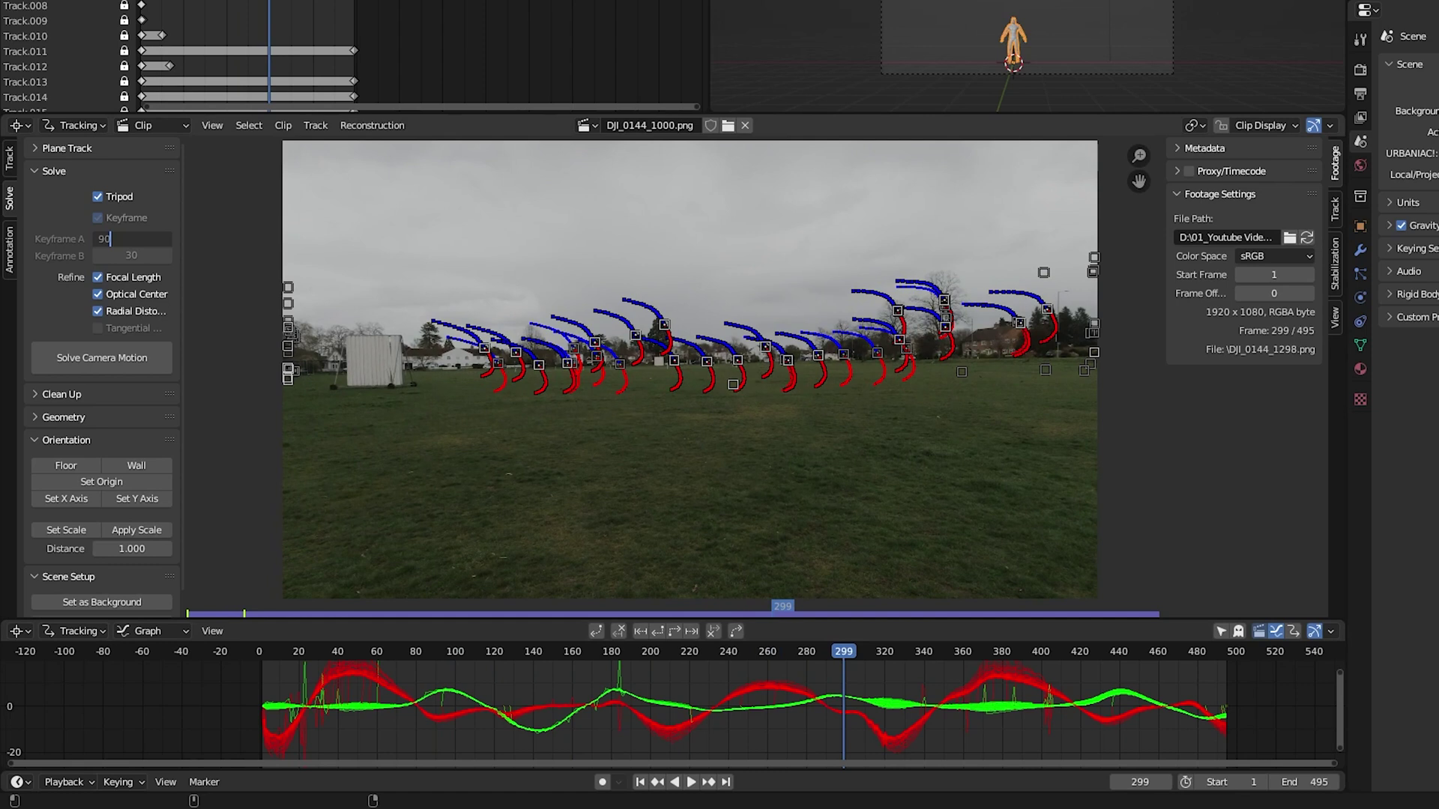
key(Tab)
text(300)
key(Return)
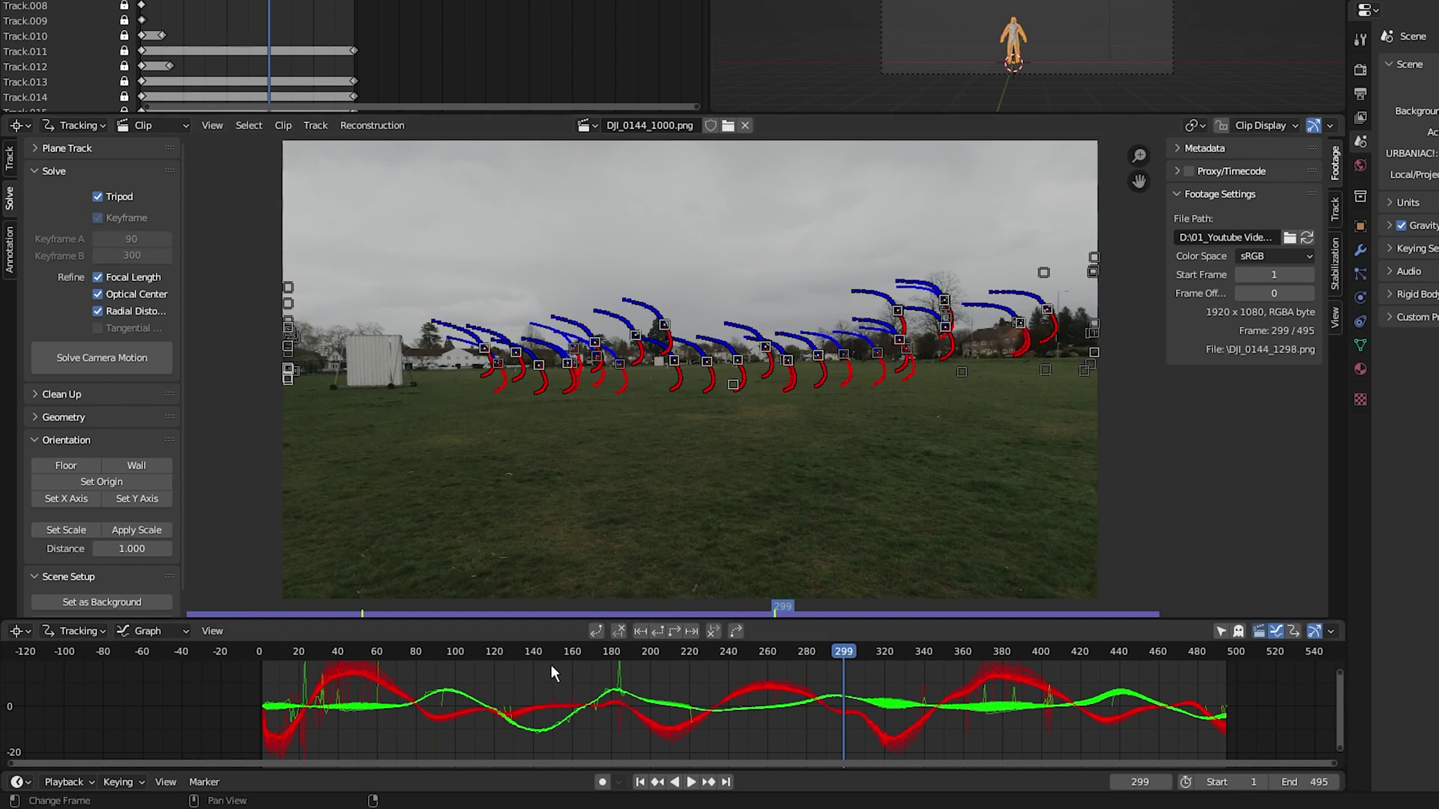
click(36, 394)
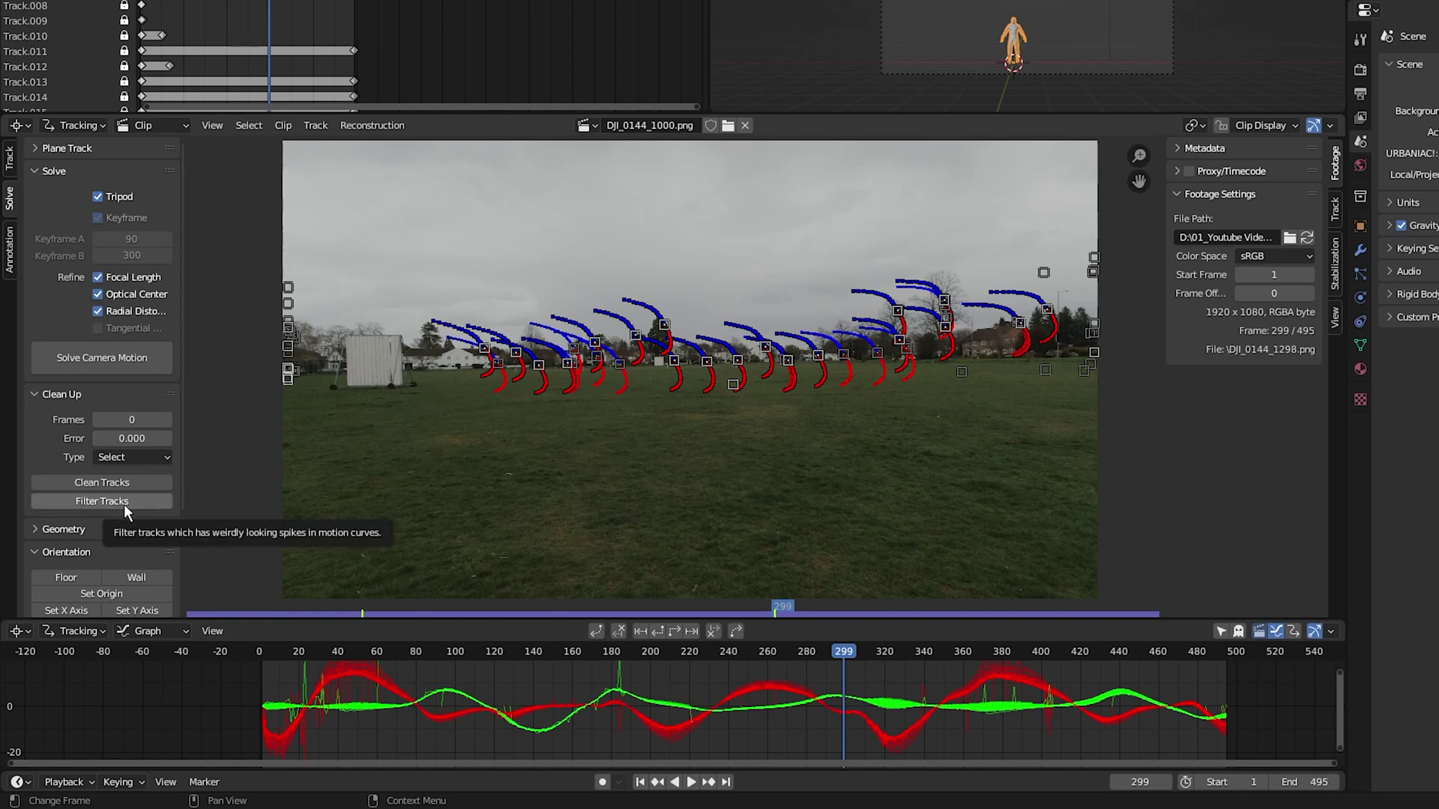
Filter and delete the spiky tracks, then solve the tripod camera to 0.31 px error.
click(116, 502)
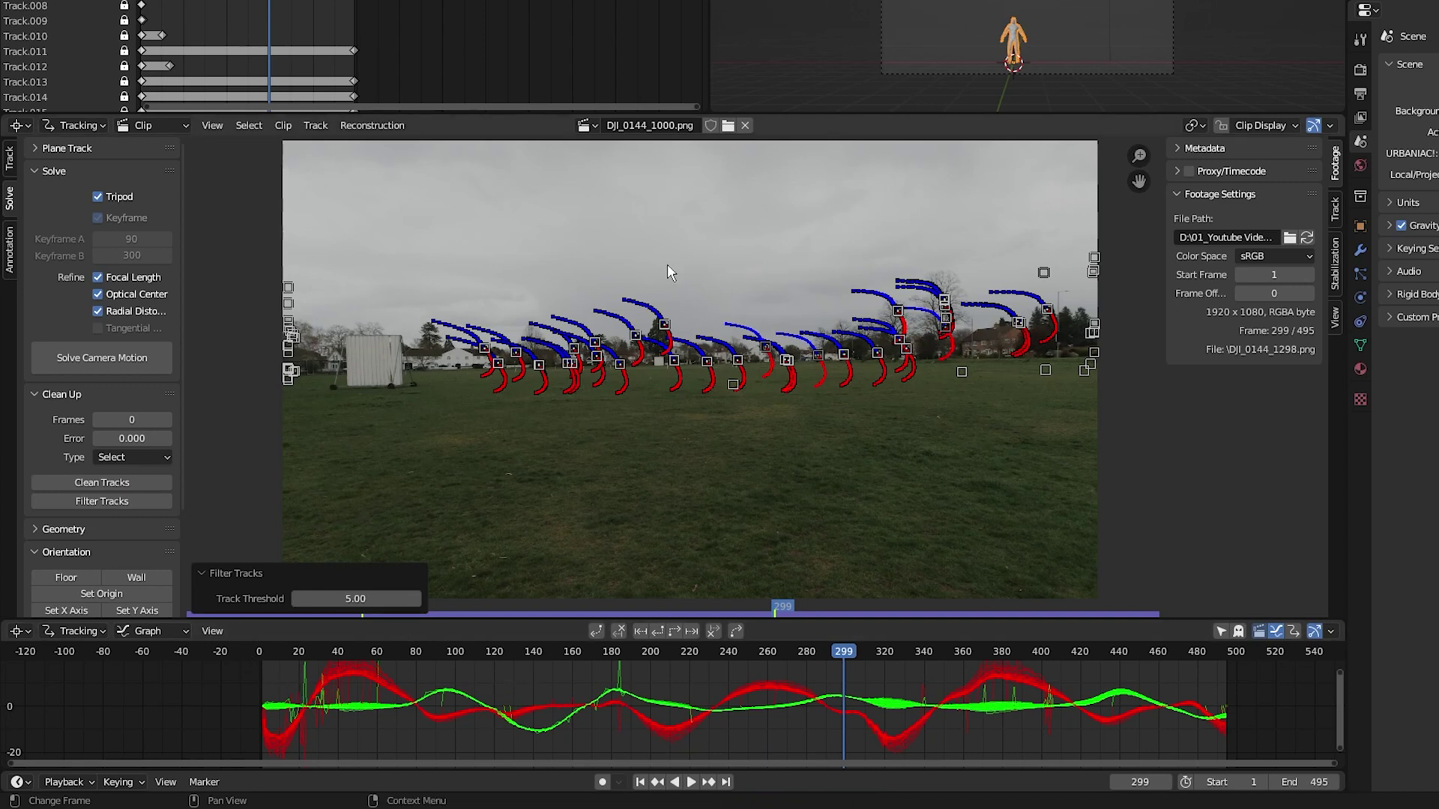
key(x)
click(628, 365)
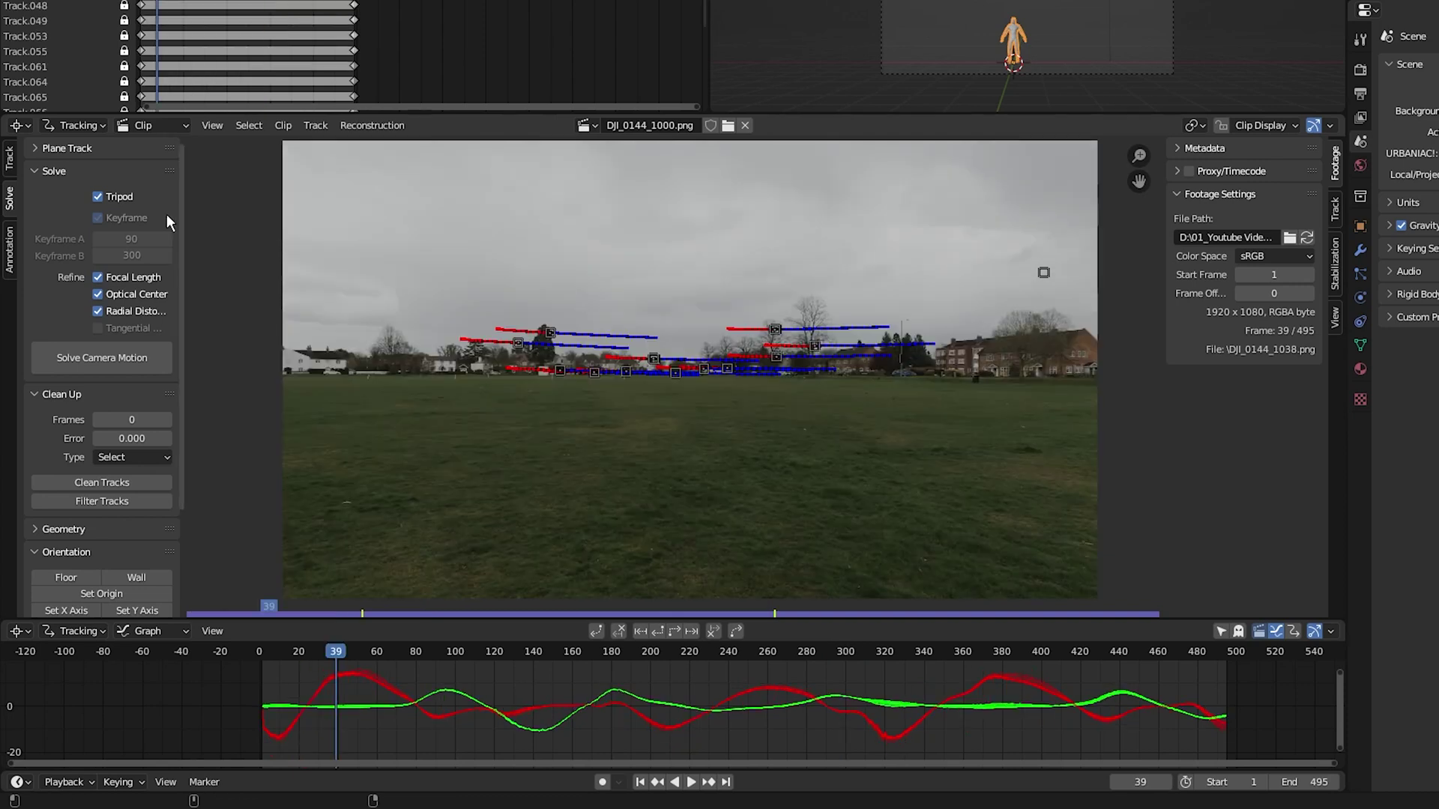
click(117, 359)
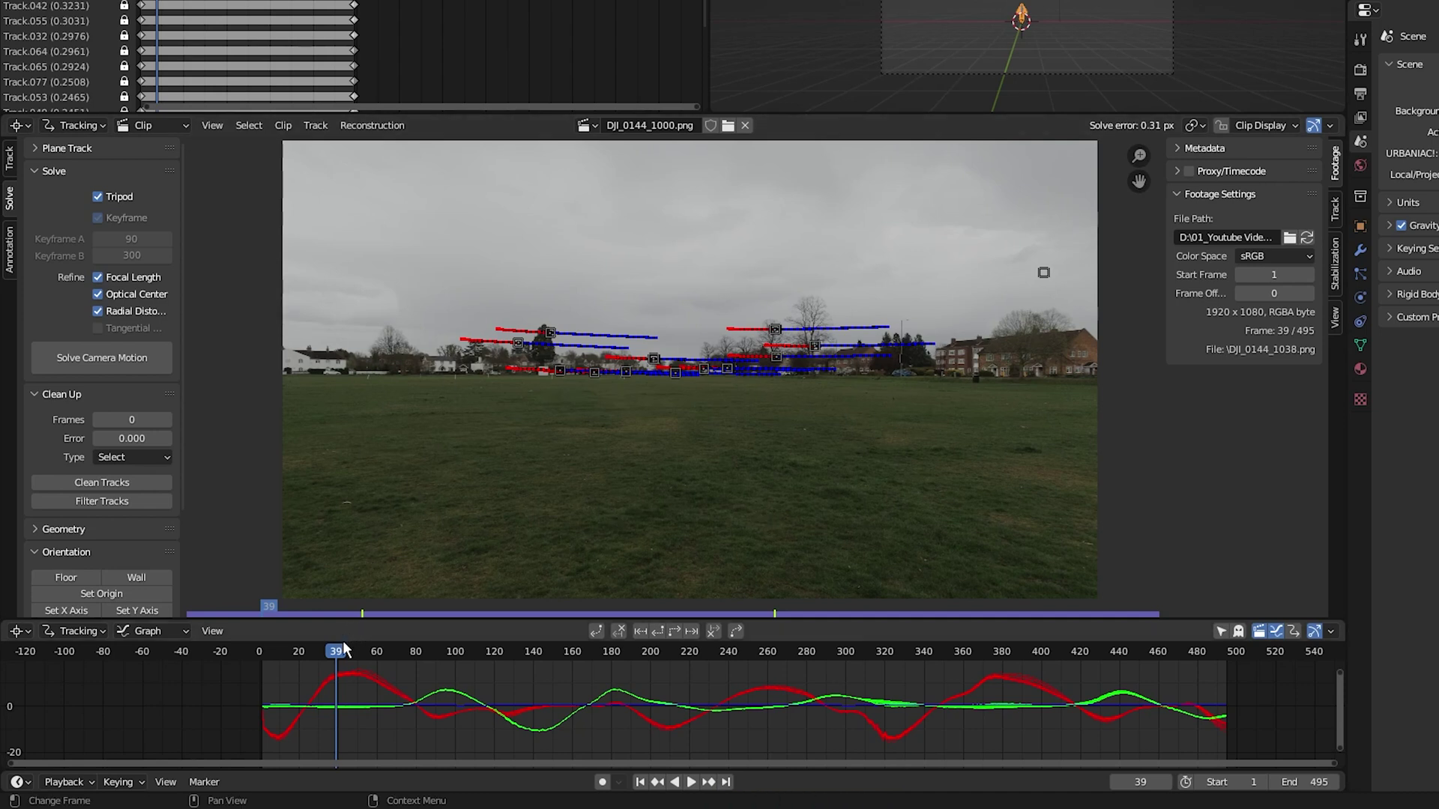
drag(344, 646, 370, 745)
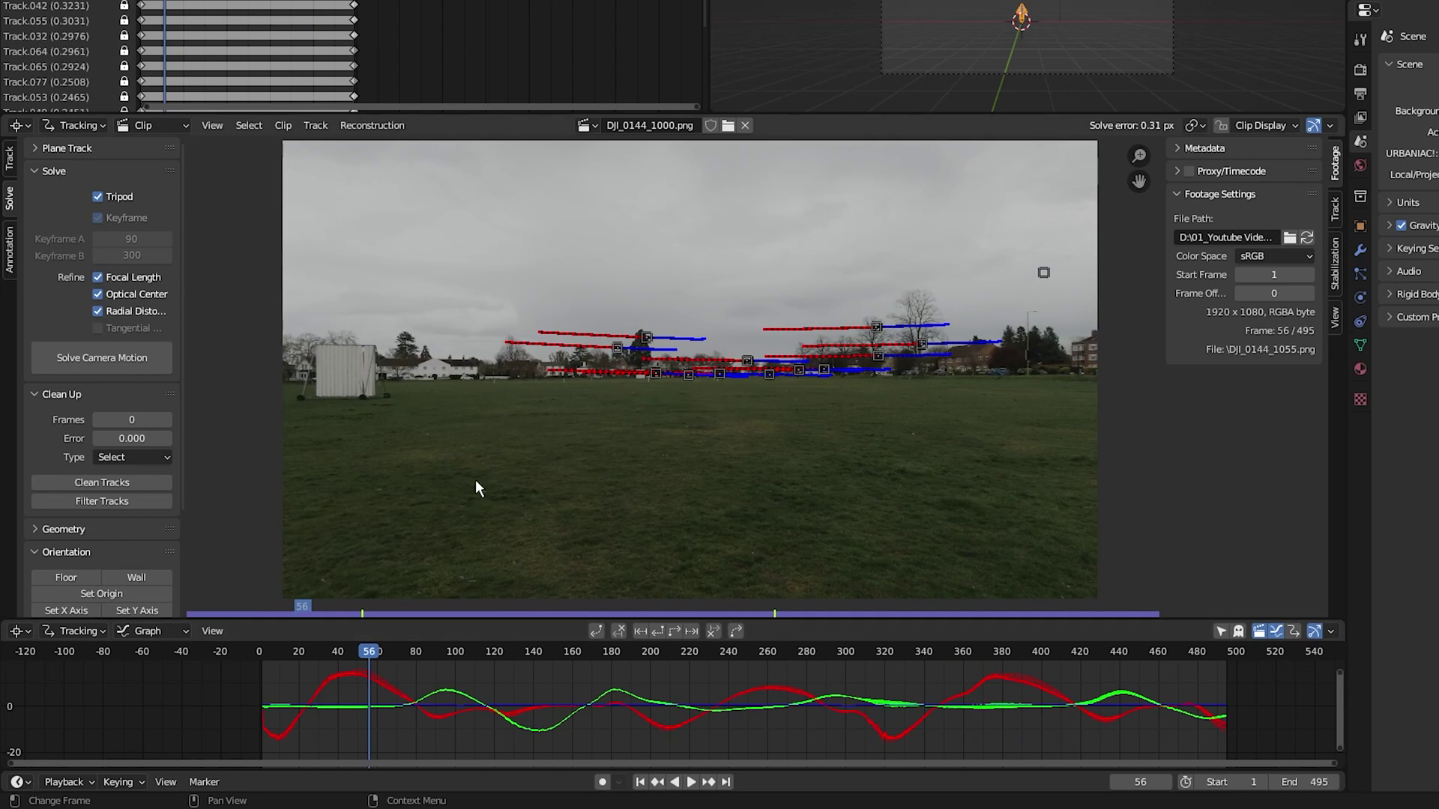
Place a marker on a pale mark in the grass and enlarge its search area.
scroll(487, 500, up, 6)
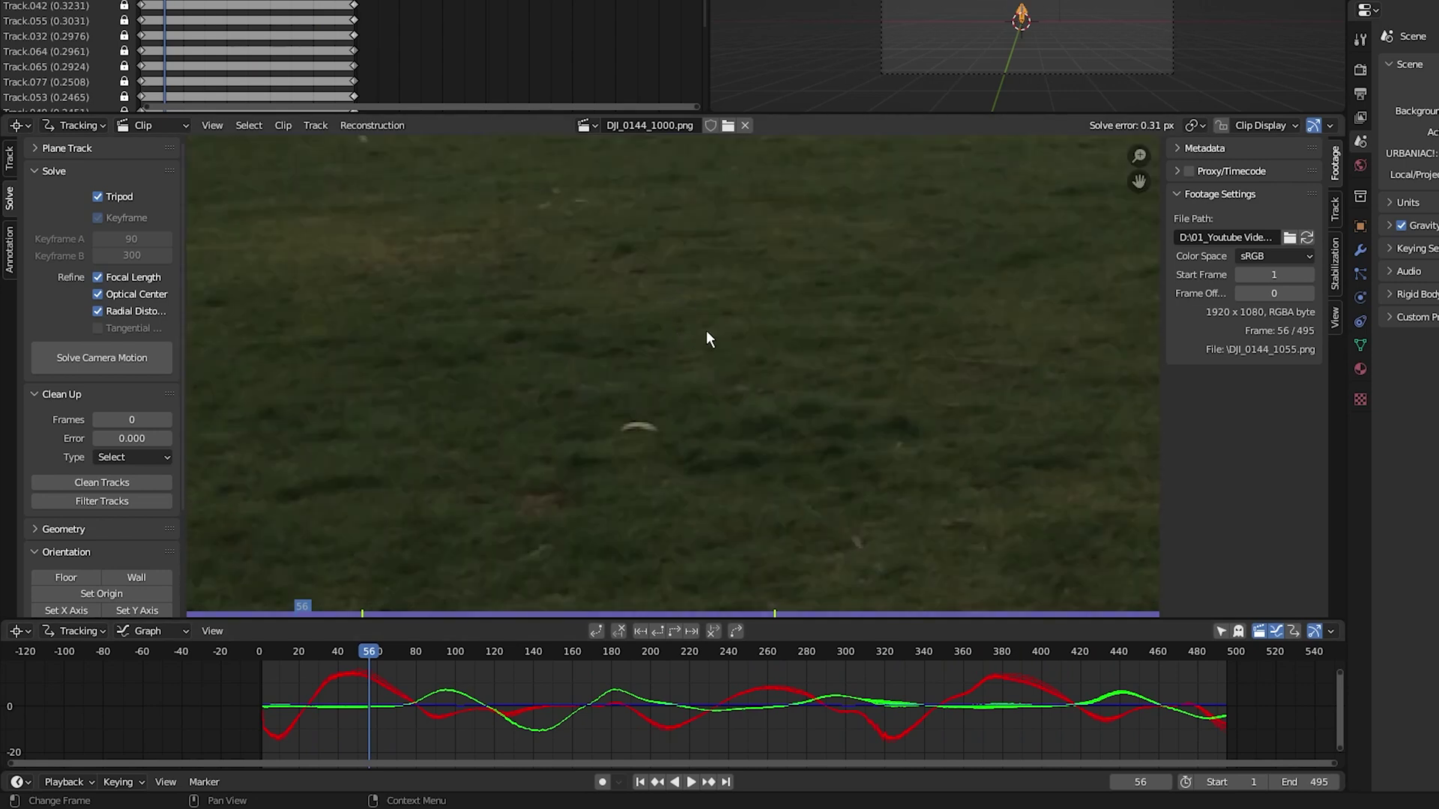
ctrl+click(637, 421)
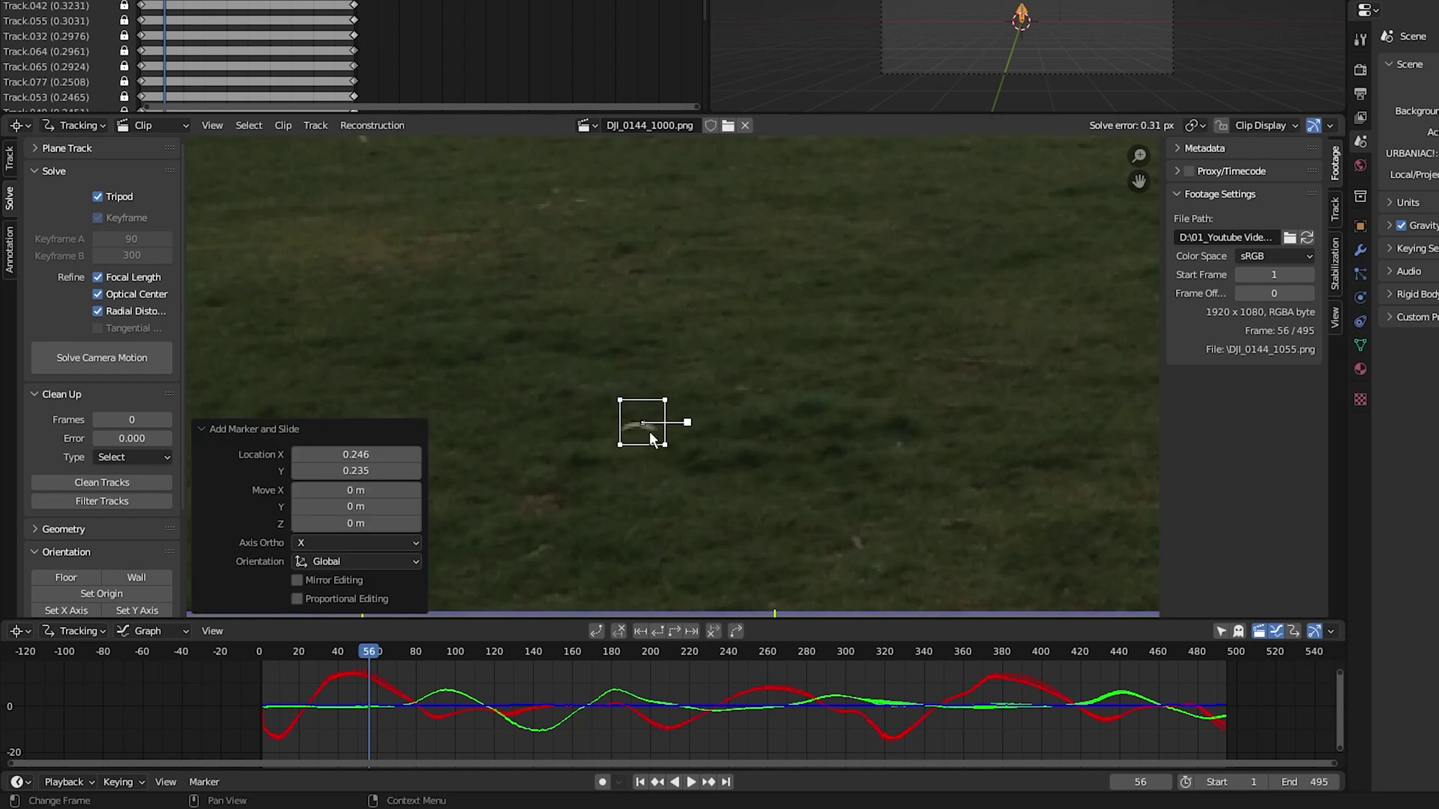
mouse_move(665, 441)
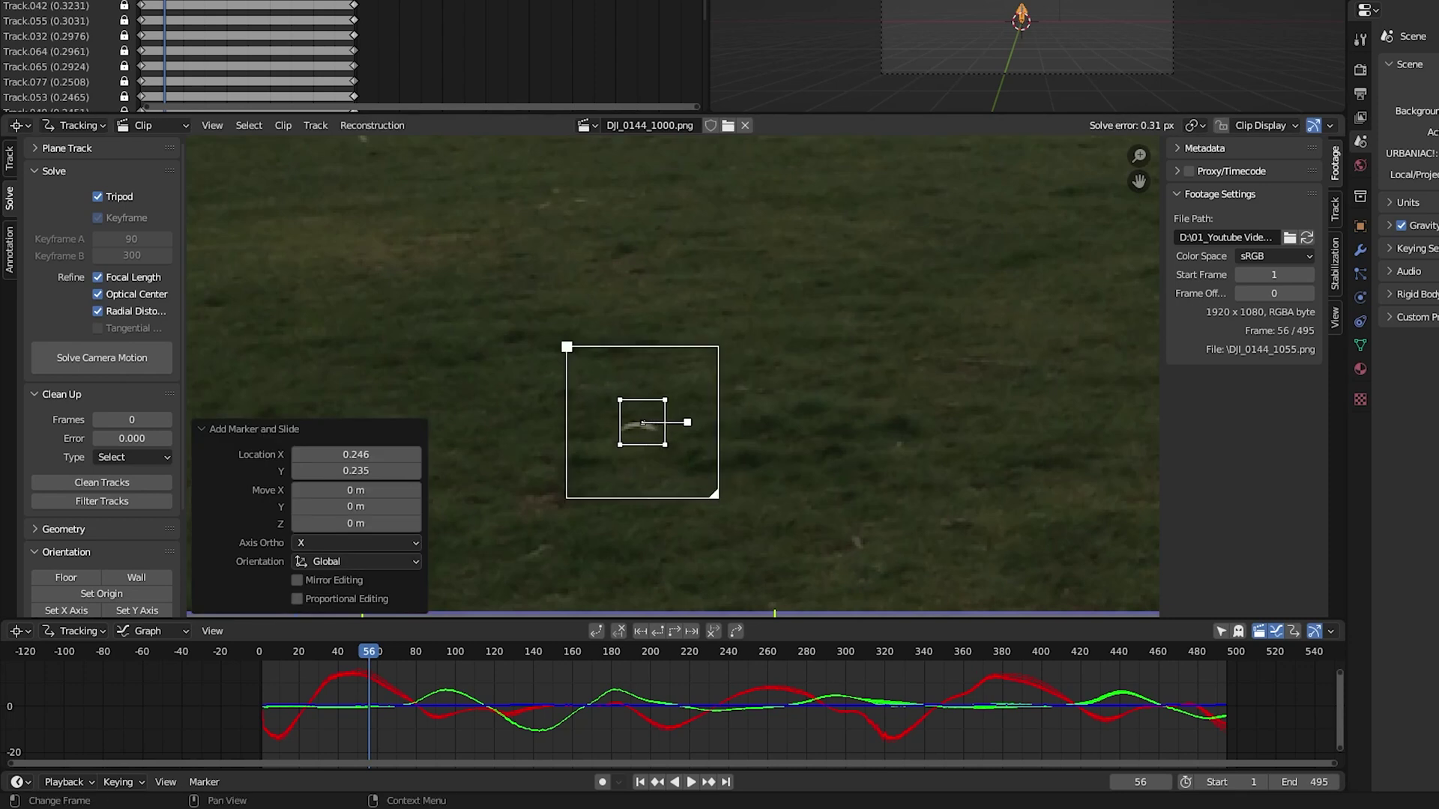
drag(642, 421, 639, 426)
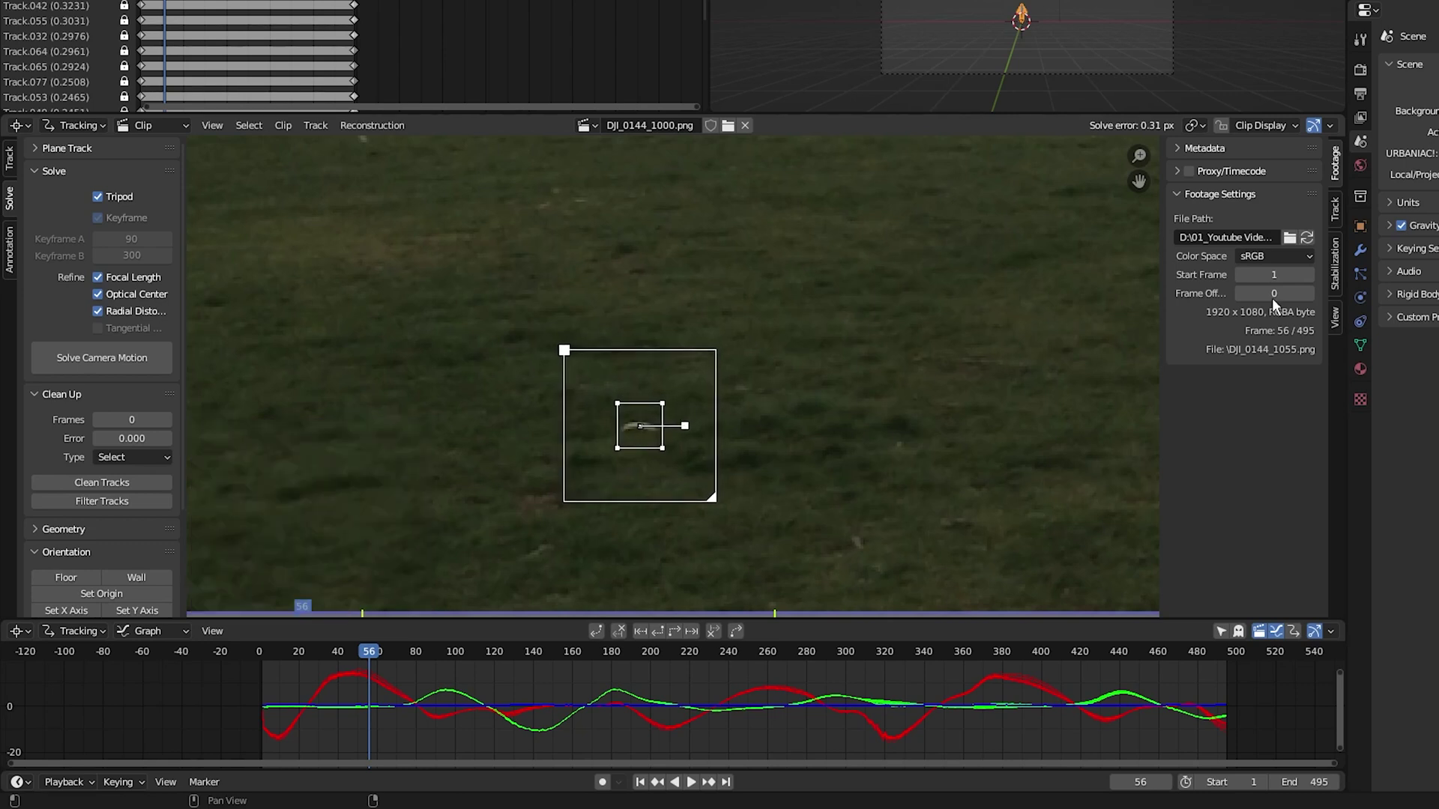
click(1333, 213)
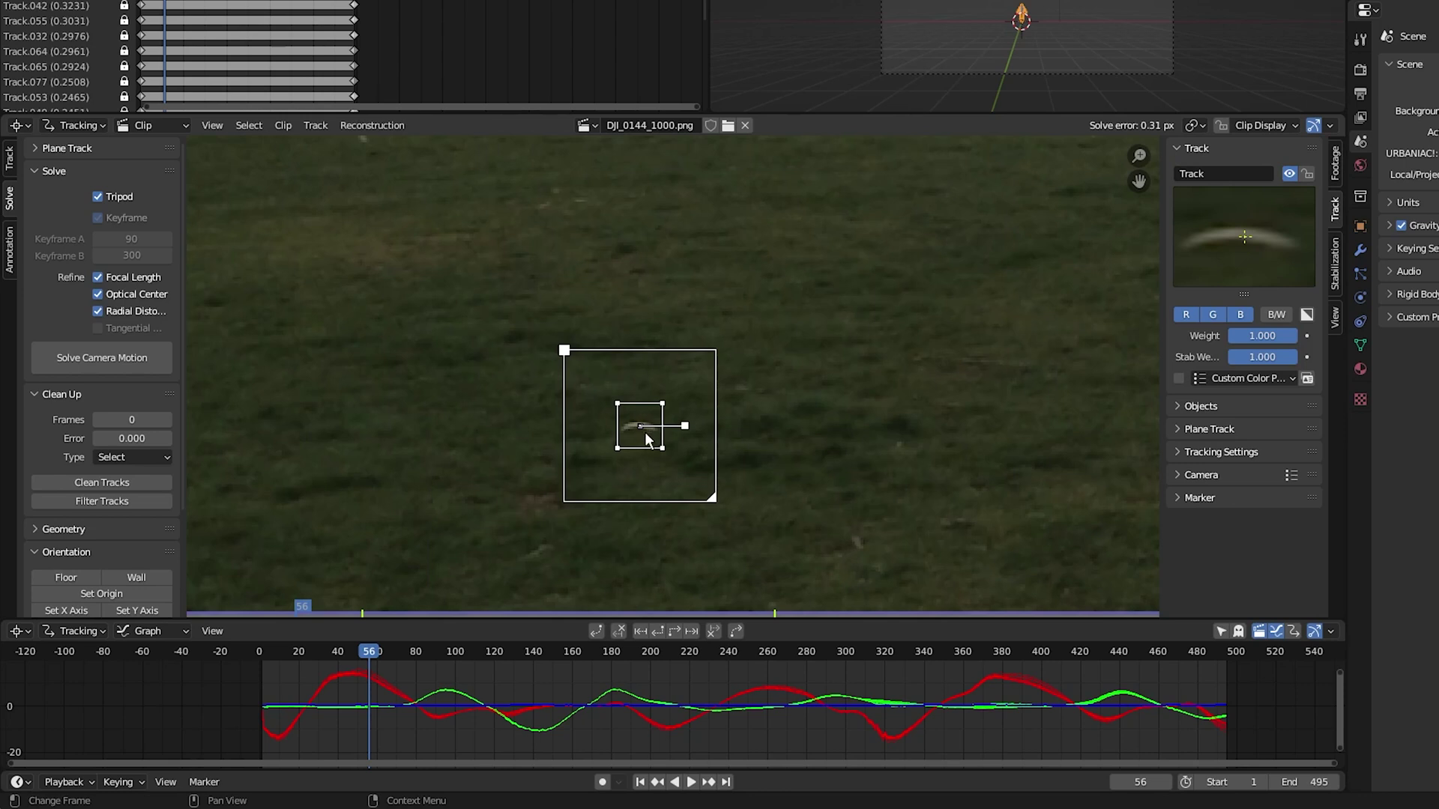
drag(644, 438, 638, 425)
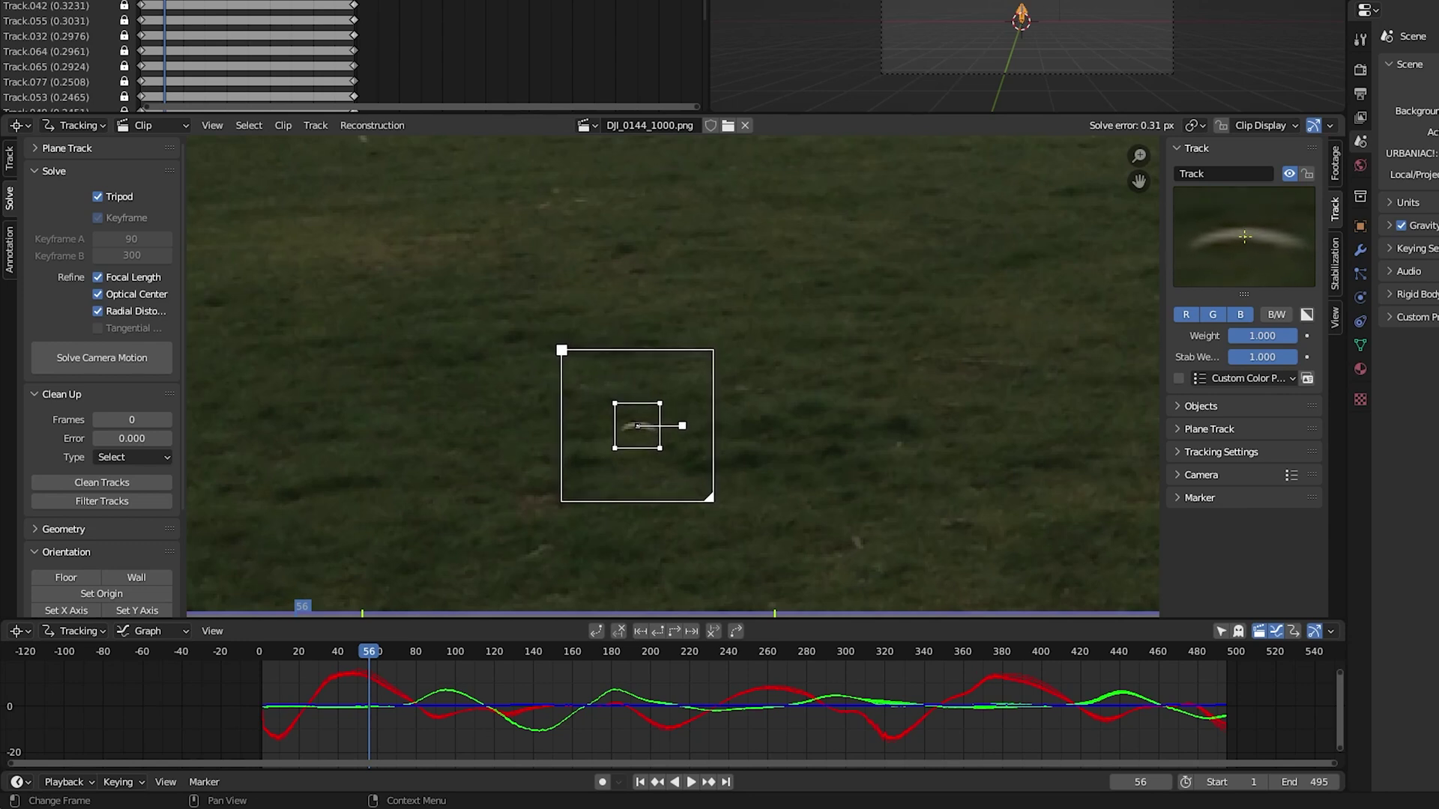
drag(712, 502, 751, 534)
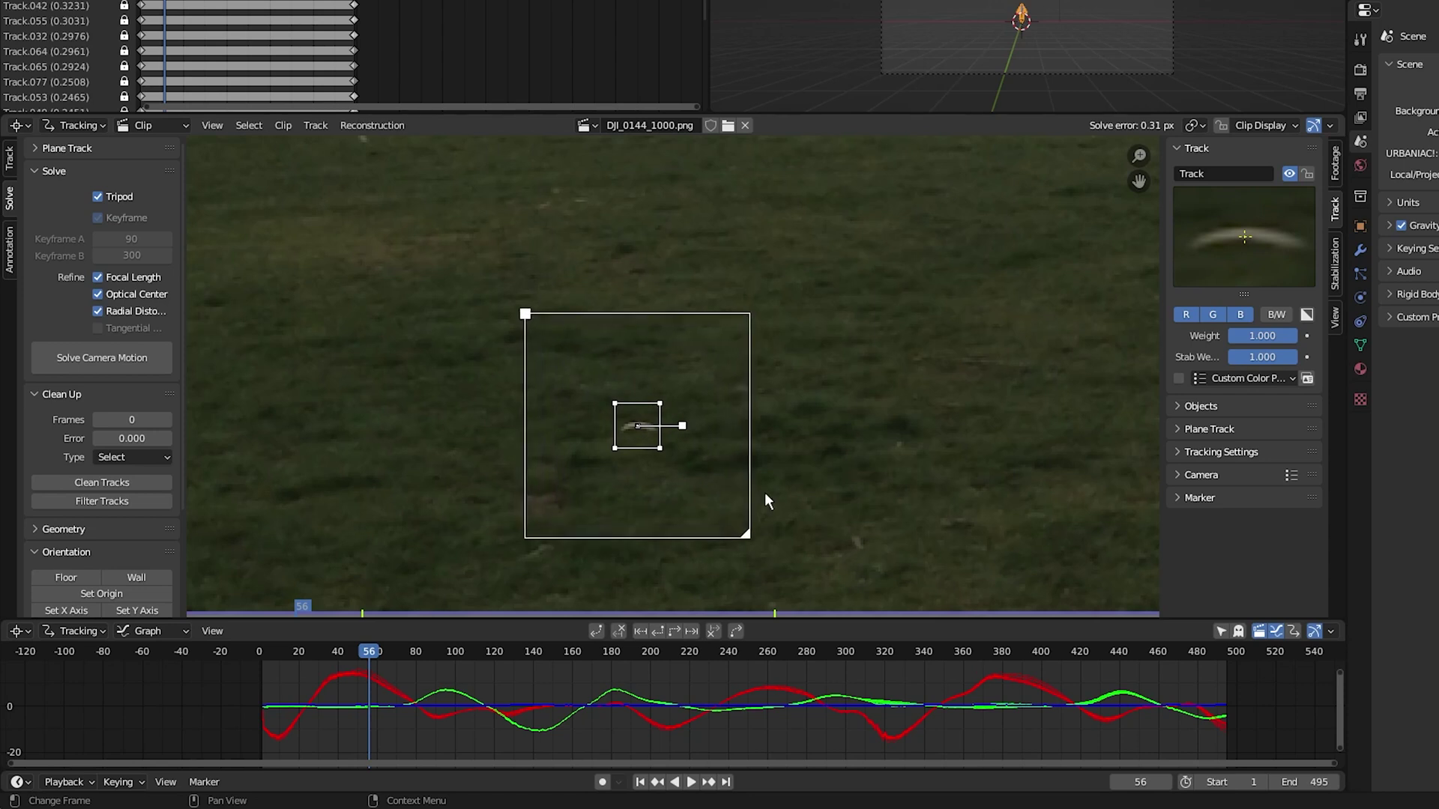
middle_drag(650, 453, 636, 383)
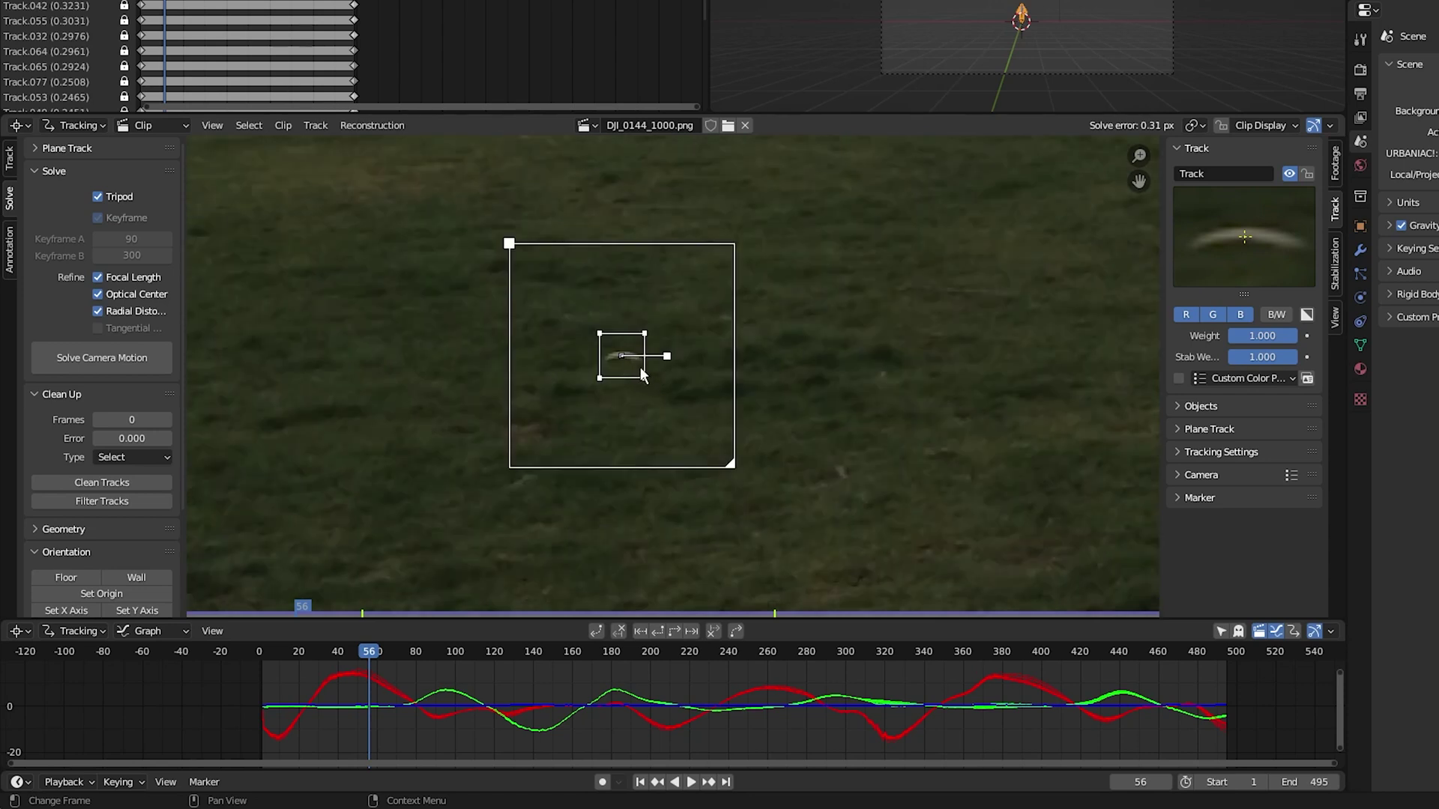
Track the grass marker backward and forward through frame 495, then lock it.
key(l)
key(ctrl+shift+t)
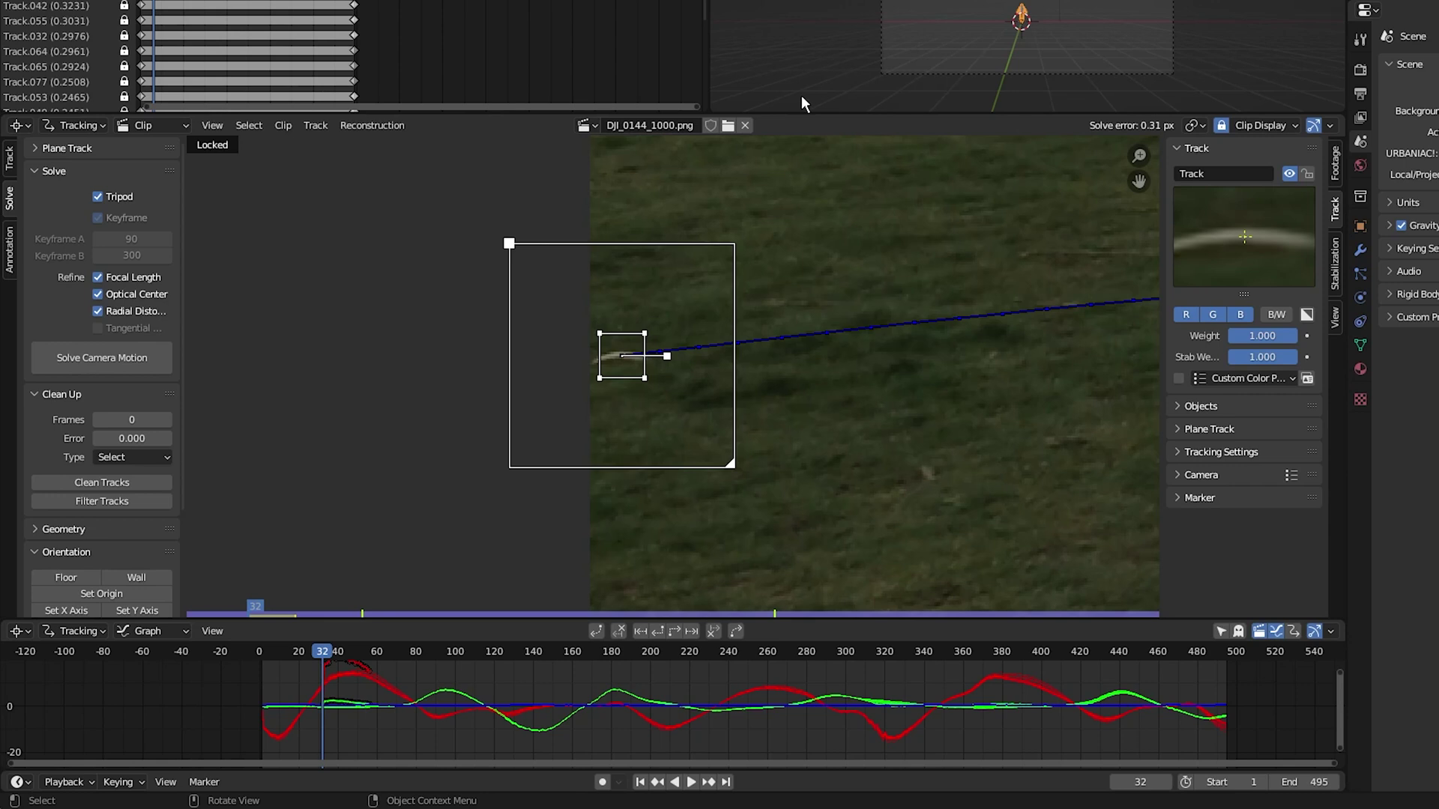
scroll(719, 239, down, 5)
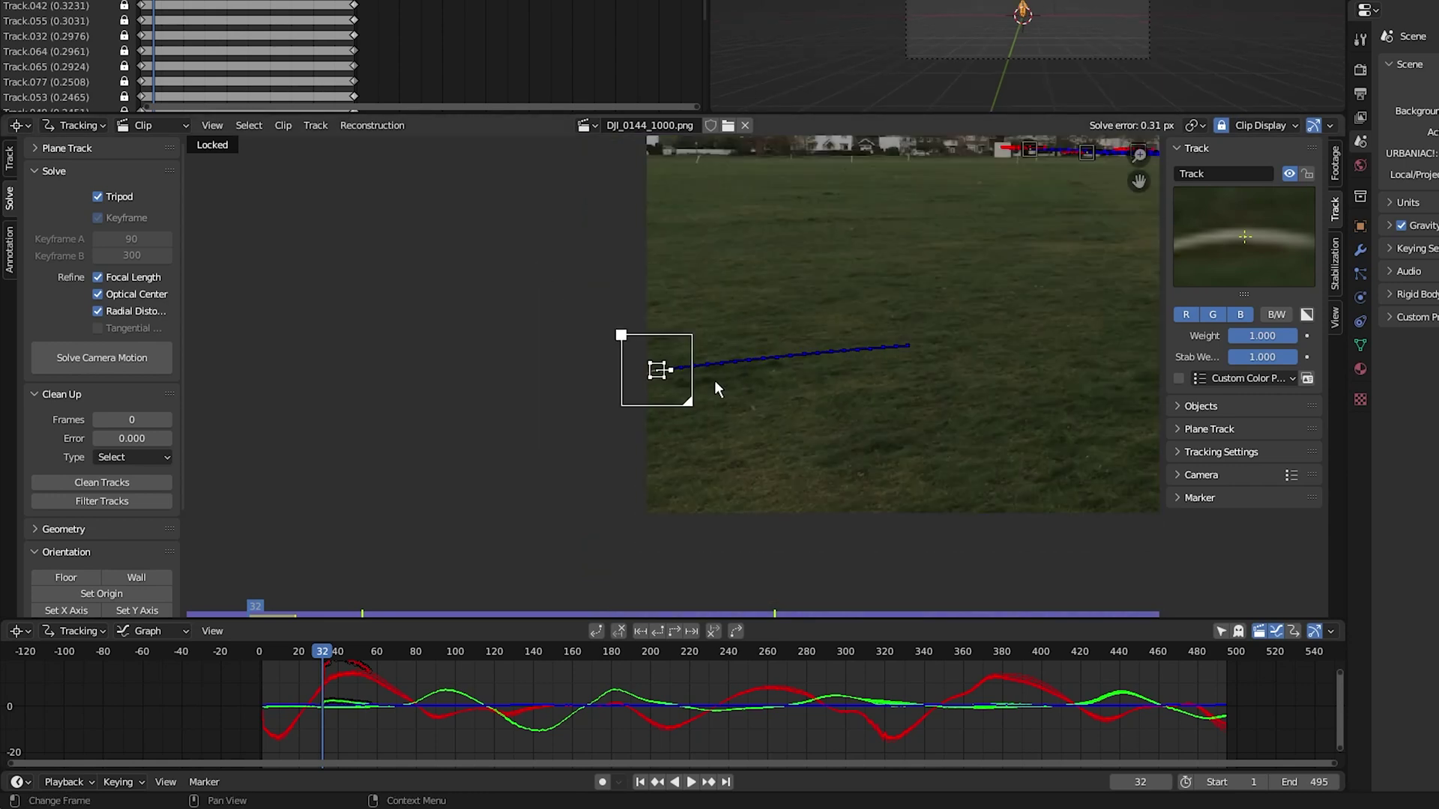
scroll(716, 388, up, 1)
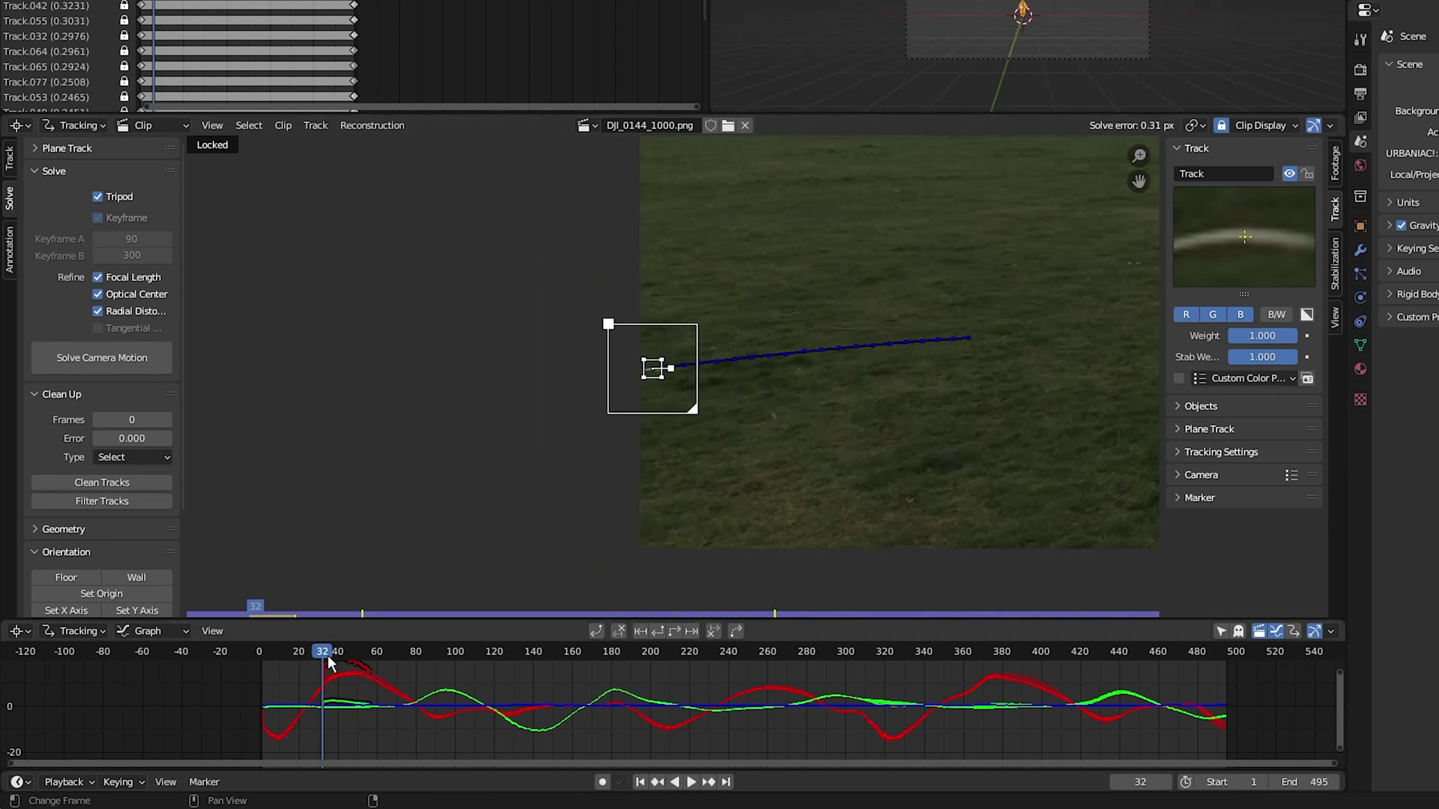
drag(327, 655, 370, 659)
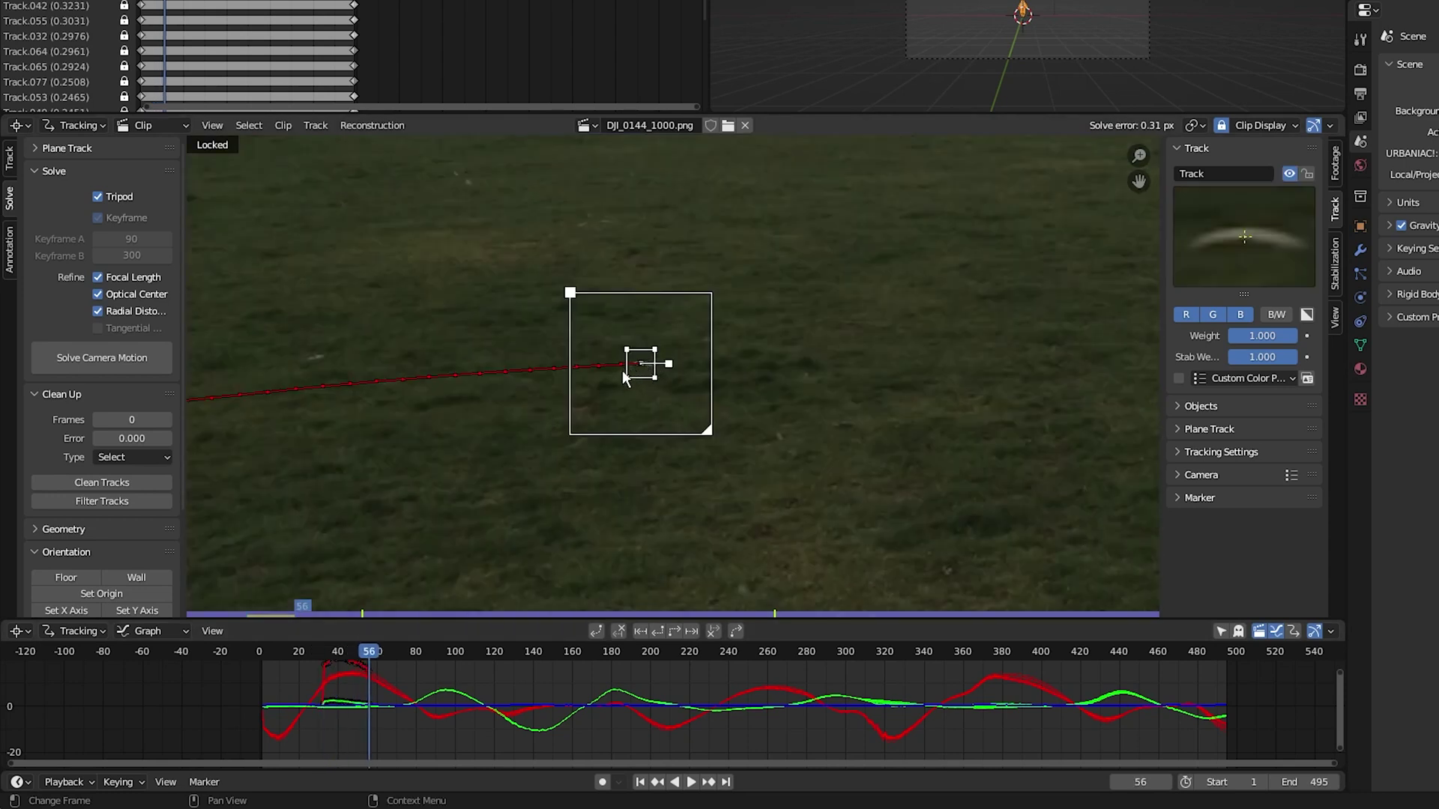
key(shift+Right)
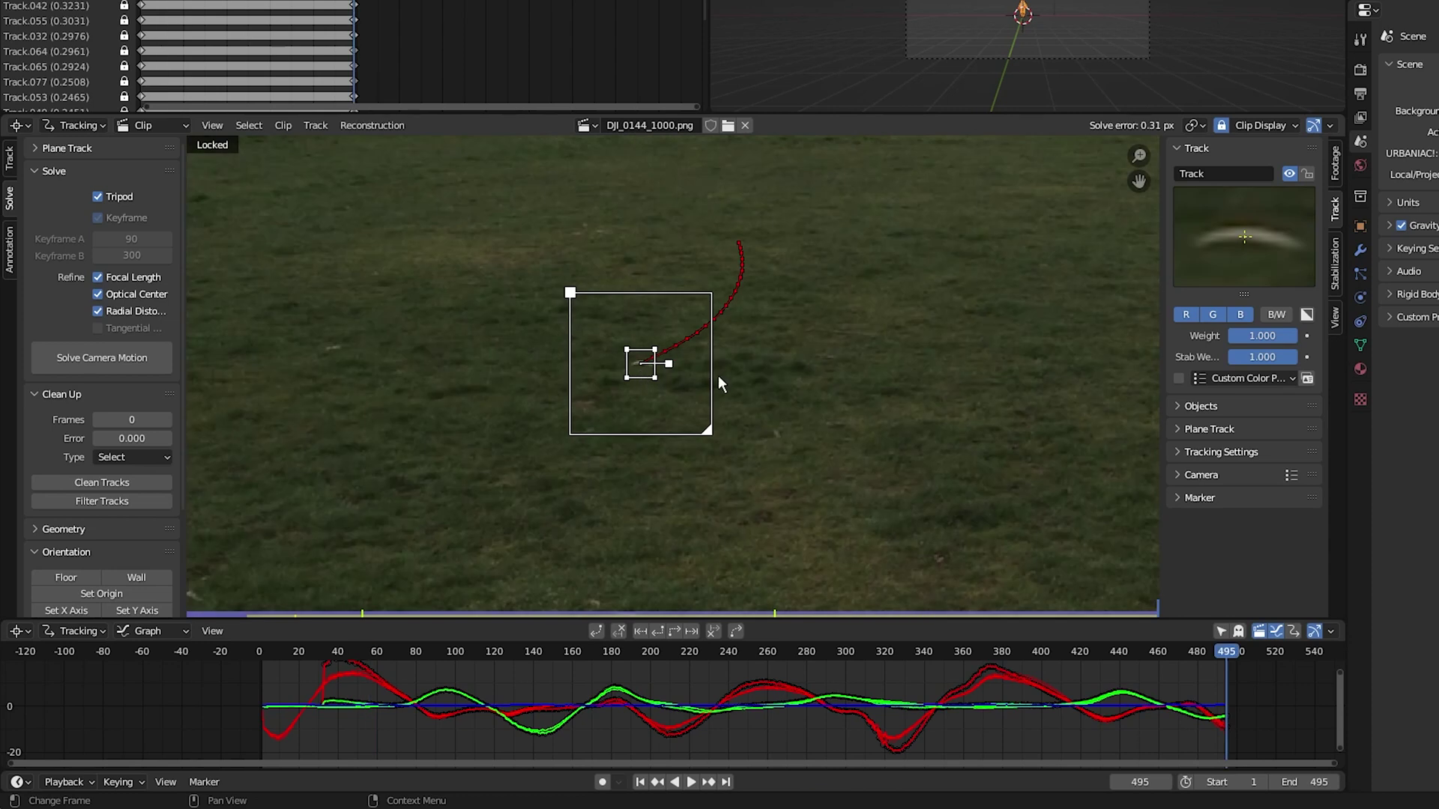
key(ctrl+l)
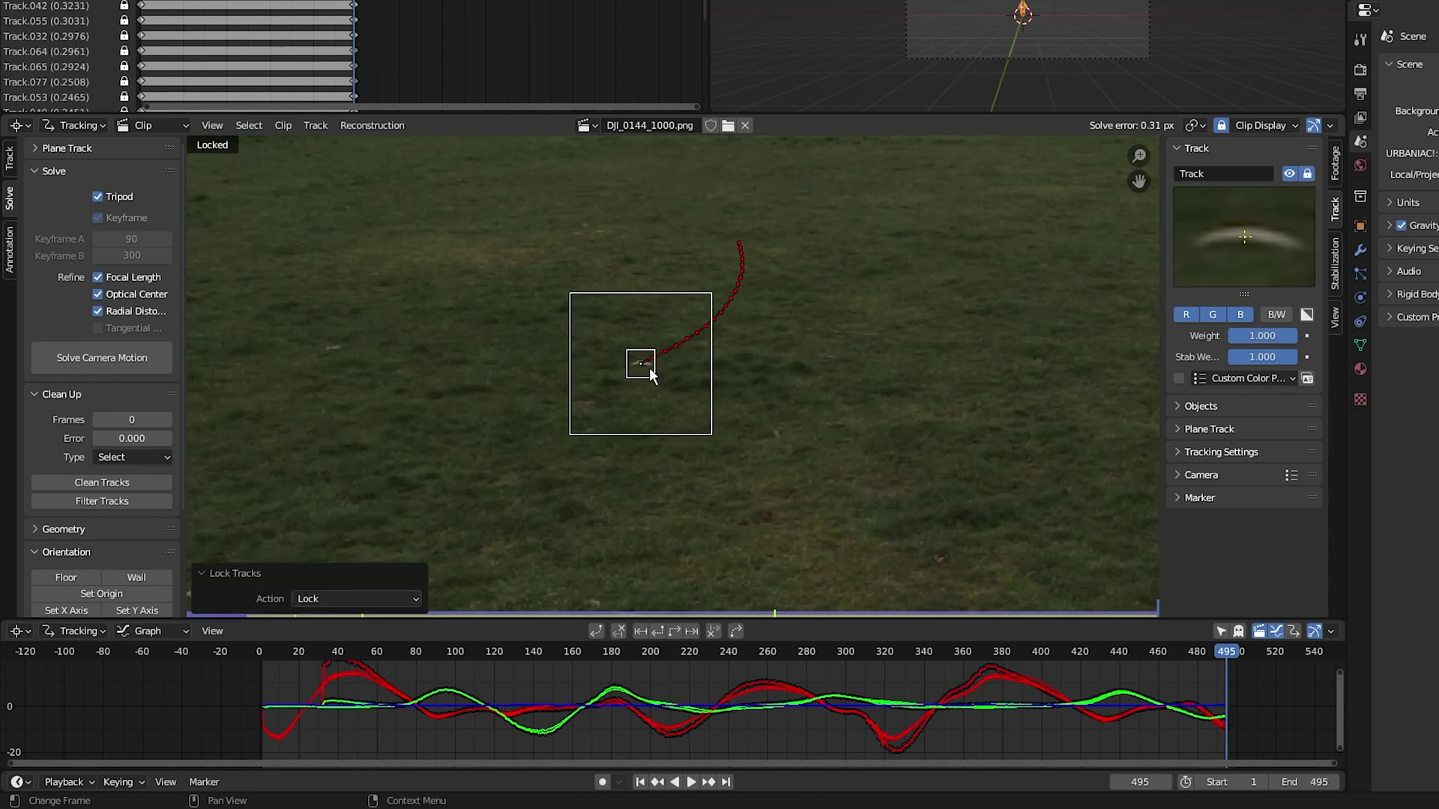
scroll(649, 368, down, 6)
drag(356, 658, 323, 658)
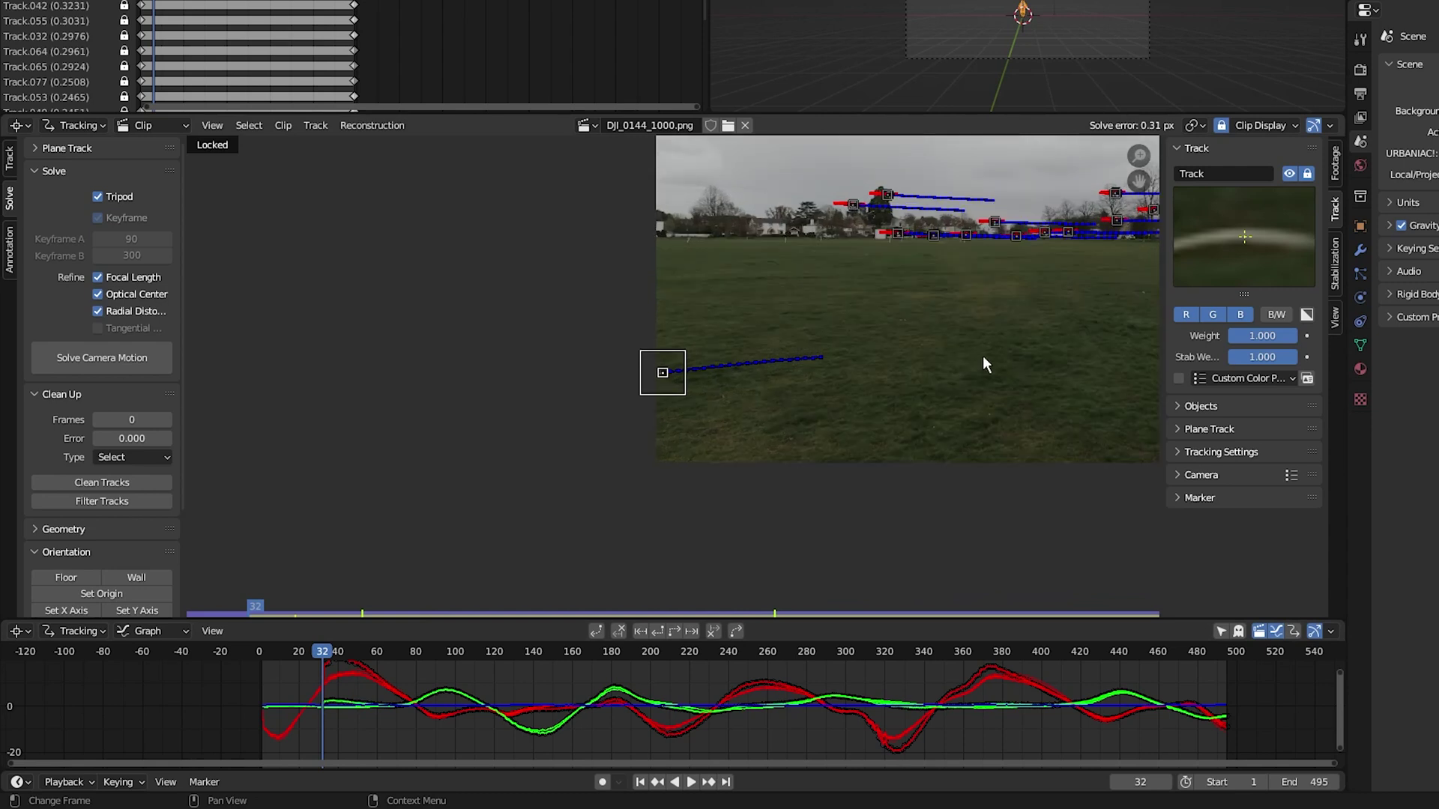
scroll(983, 356, up, 4)
scroll(570, 437, up, 4)
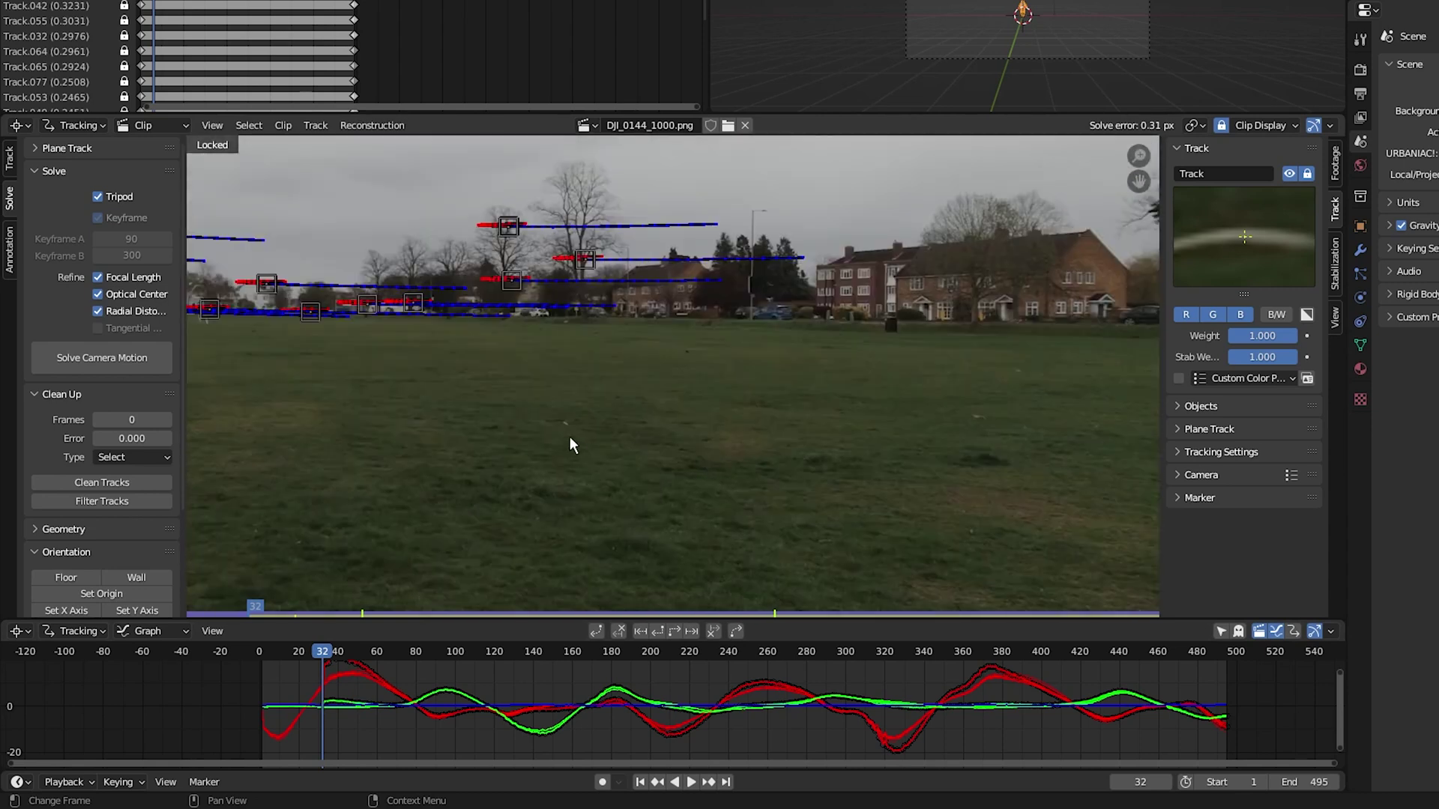
scroll(621, 446, up, 2)
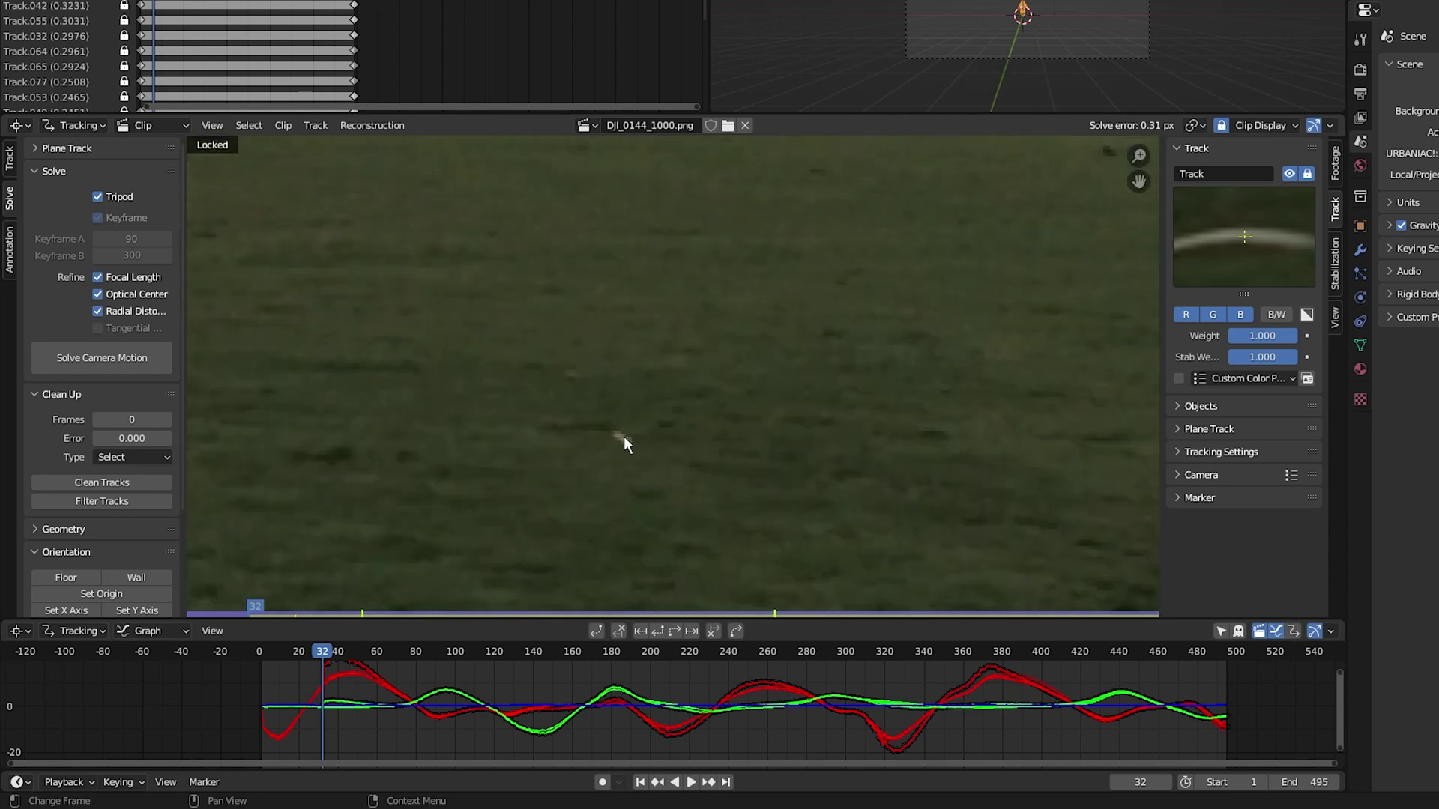
Add a second grass marker, track it back to frame 1, and lock it.
ctrl+click(697, 385)
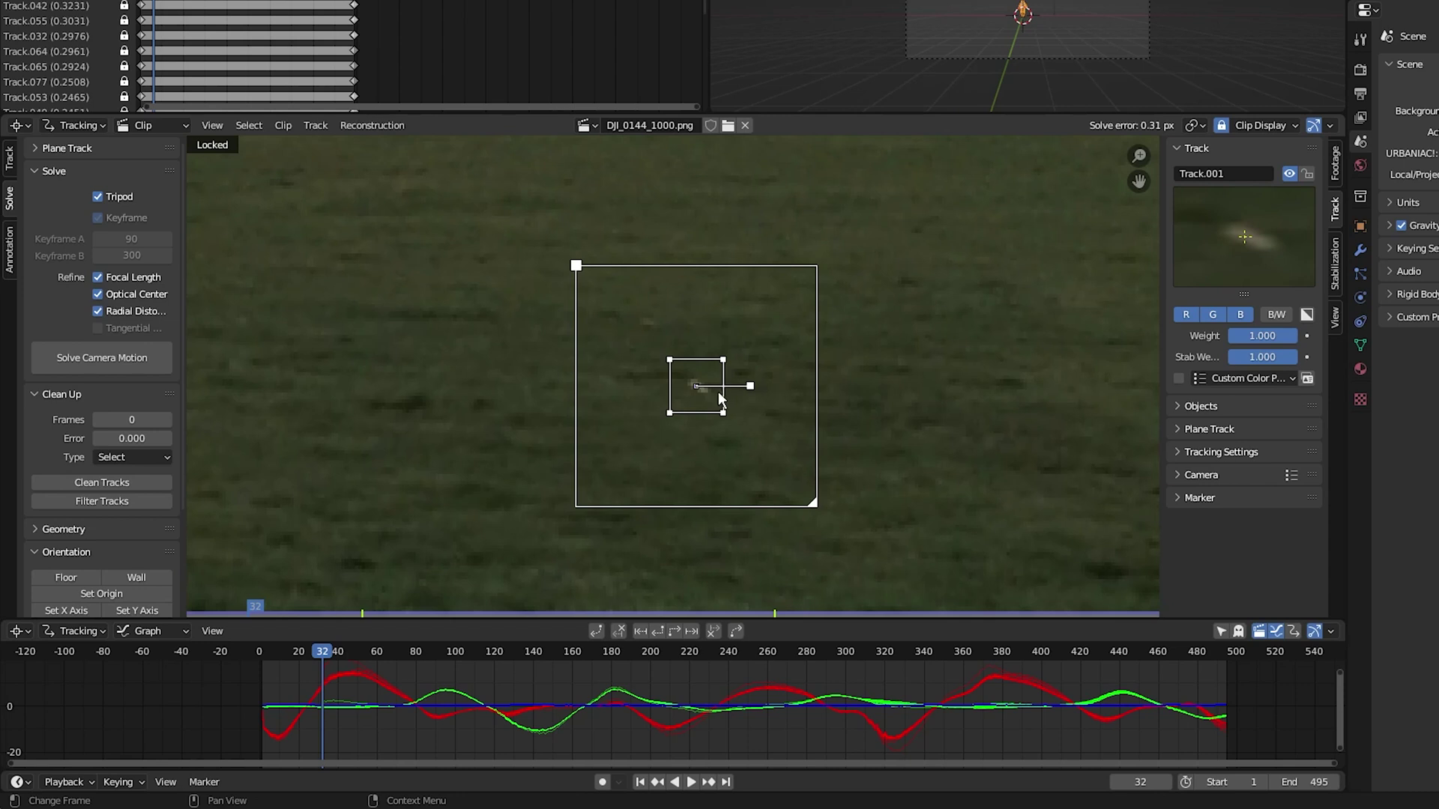
key(shift+ctrl+t)
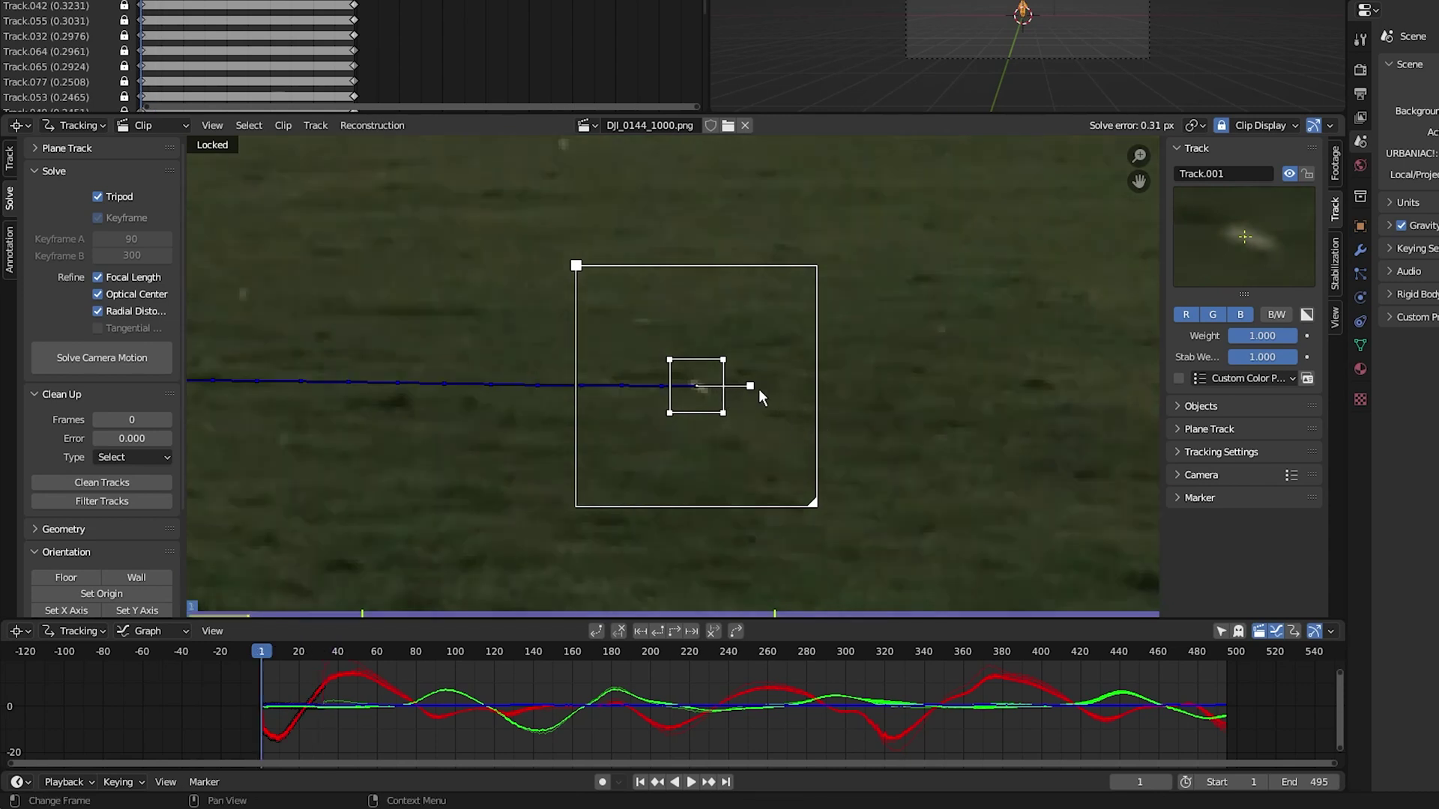
key(ctrl+l)
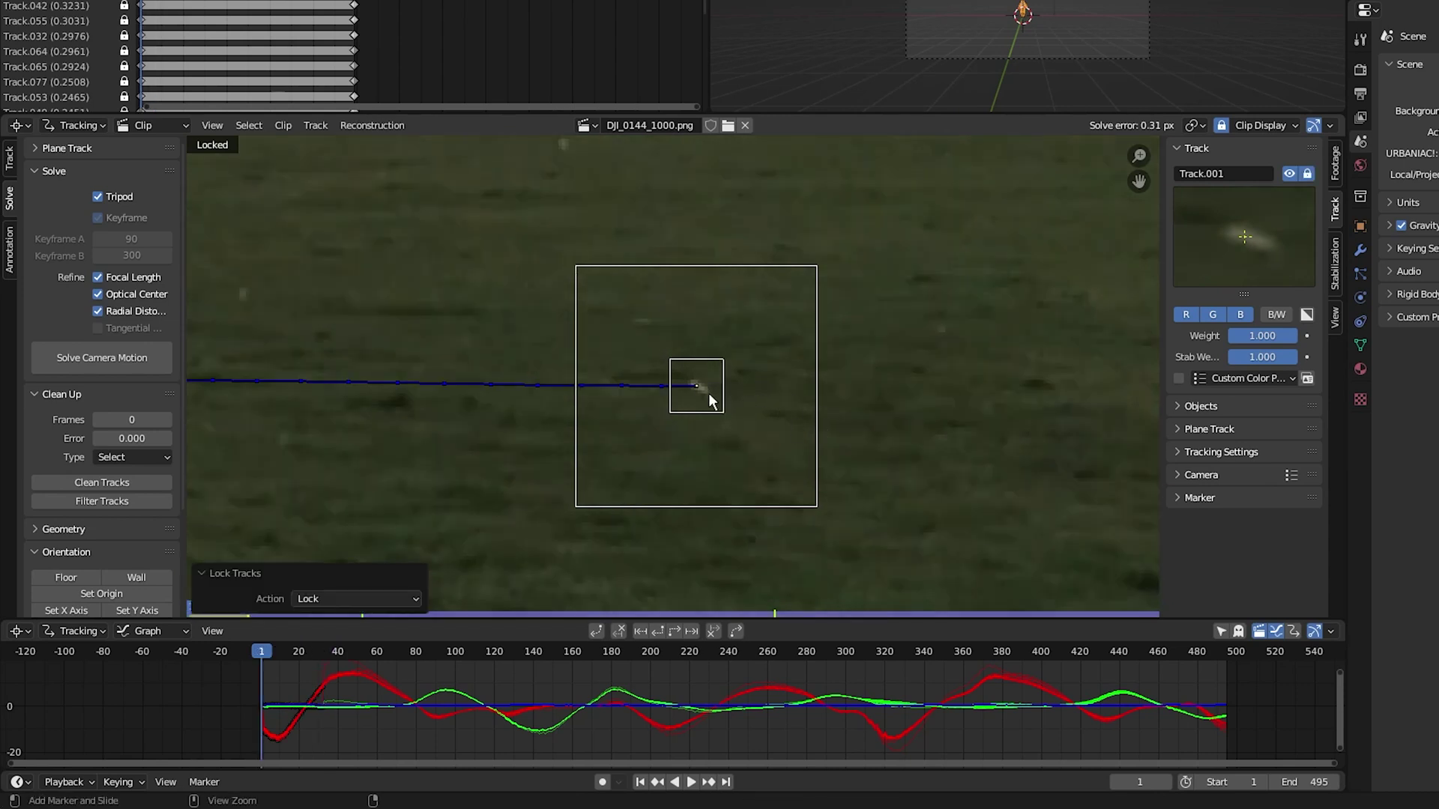
Re-solve the camera motion with the new tracks, giving 0.70 px error.
scroll(708, 393, down, 8)
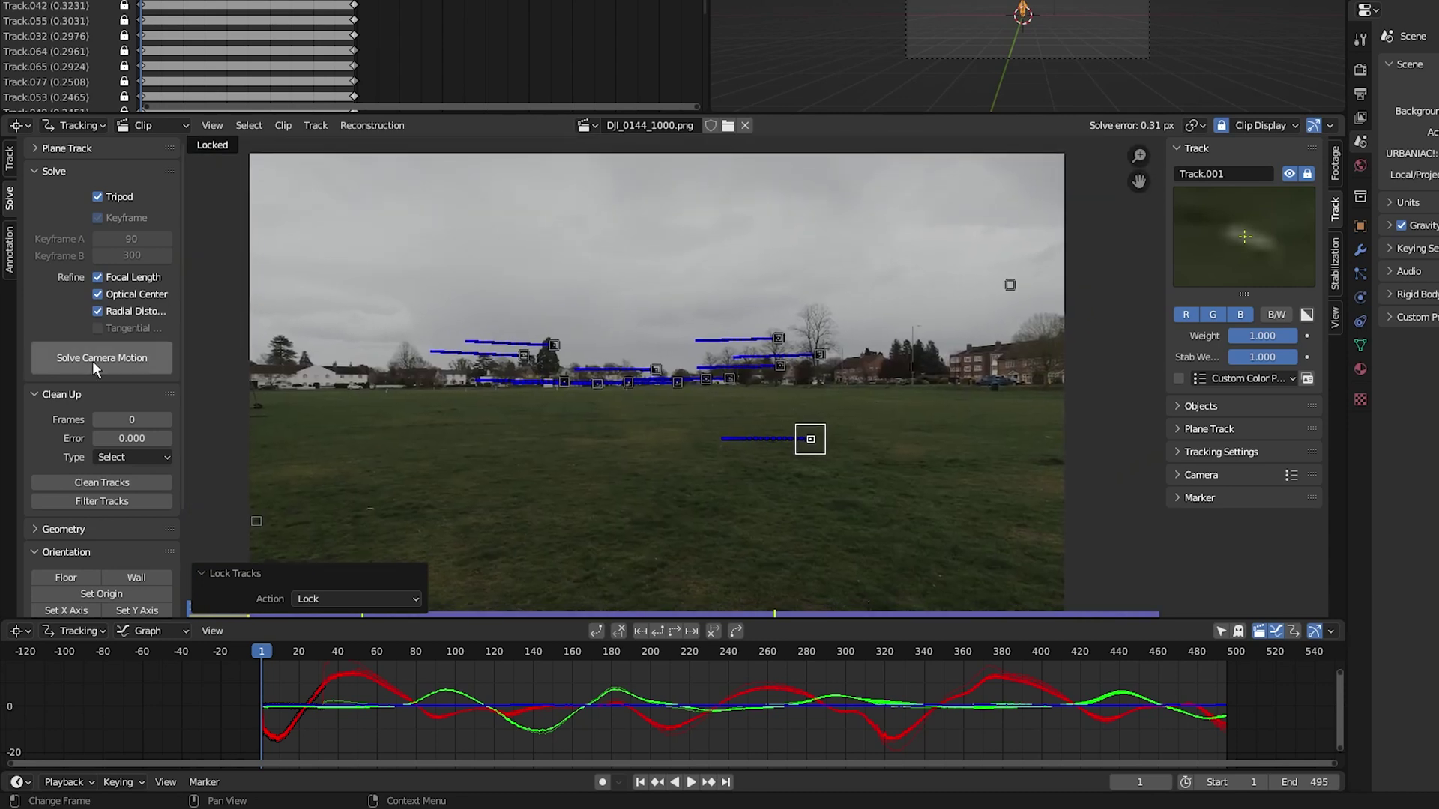
click(128, 358)
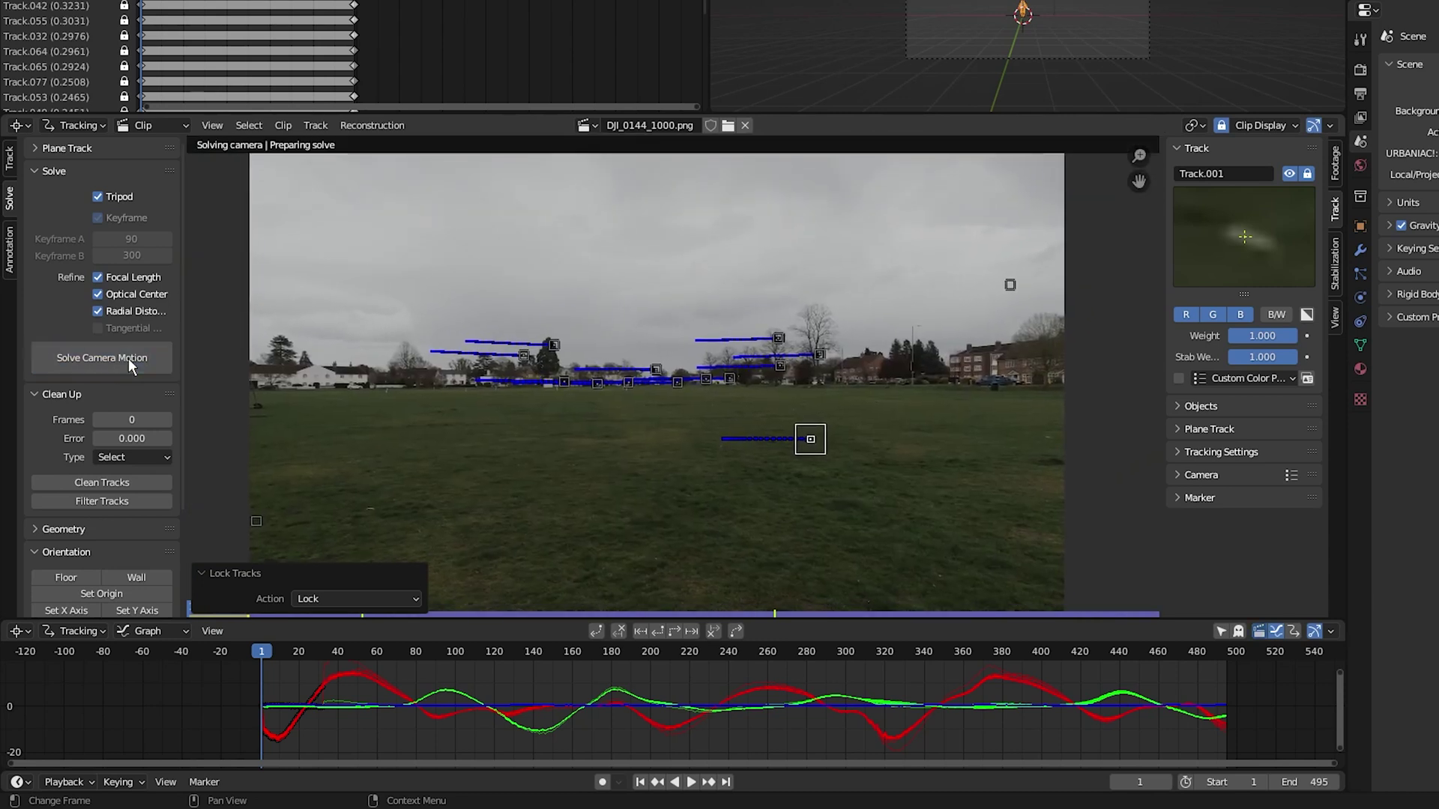
scroll(858, 487, left, 3)
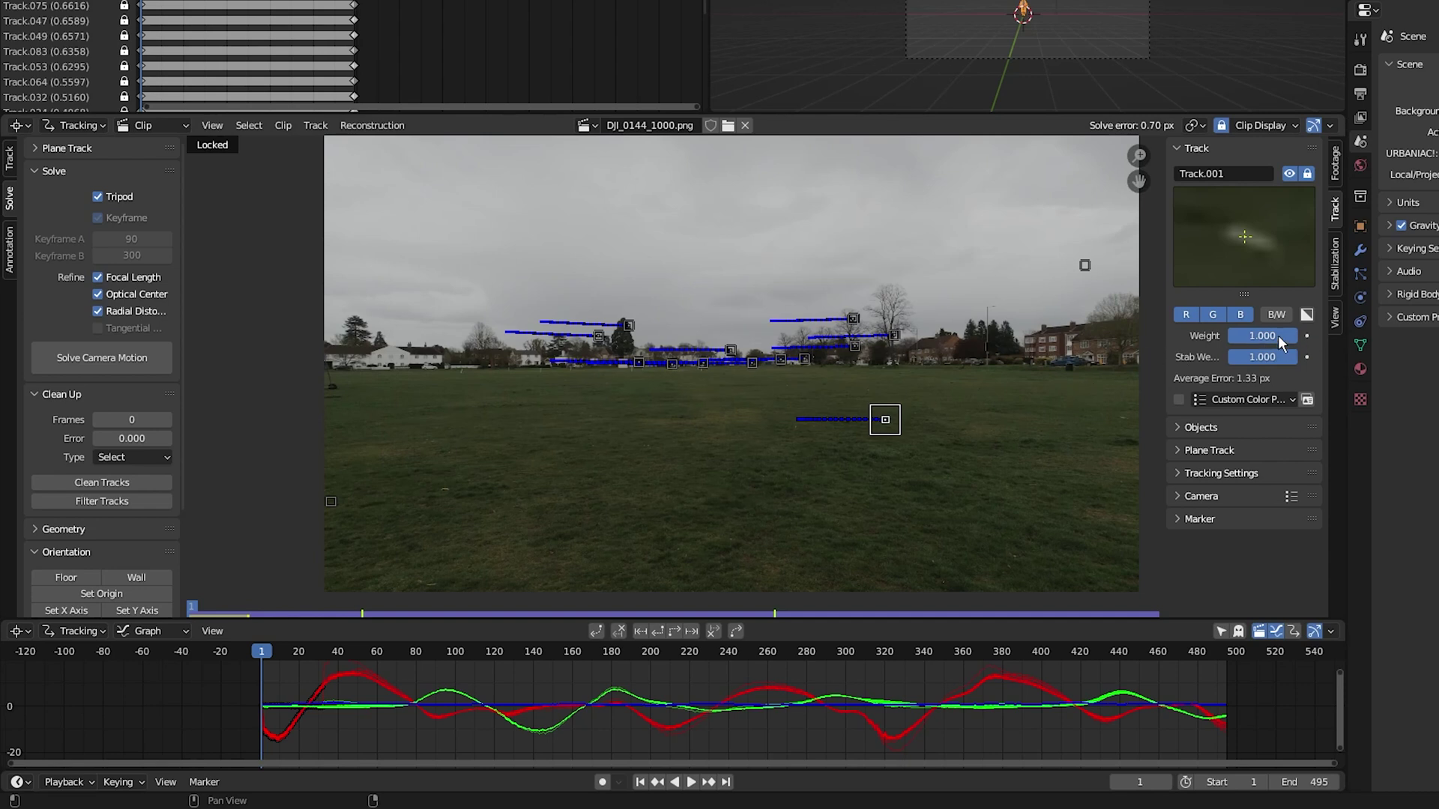
Lower the weights of two unreliable tracks, one to 0.310, and re-solve to 0.42 px.
drag(1291, 342, 506, 487)
drag(270, 654, 359, 657)
click(567, 484)
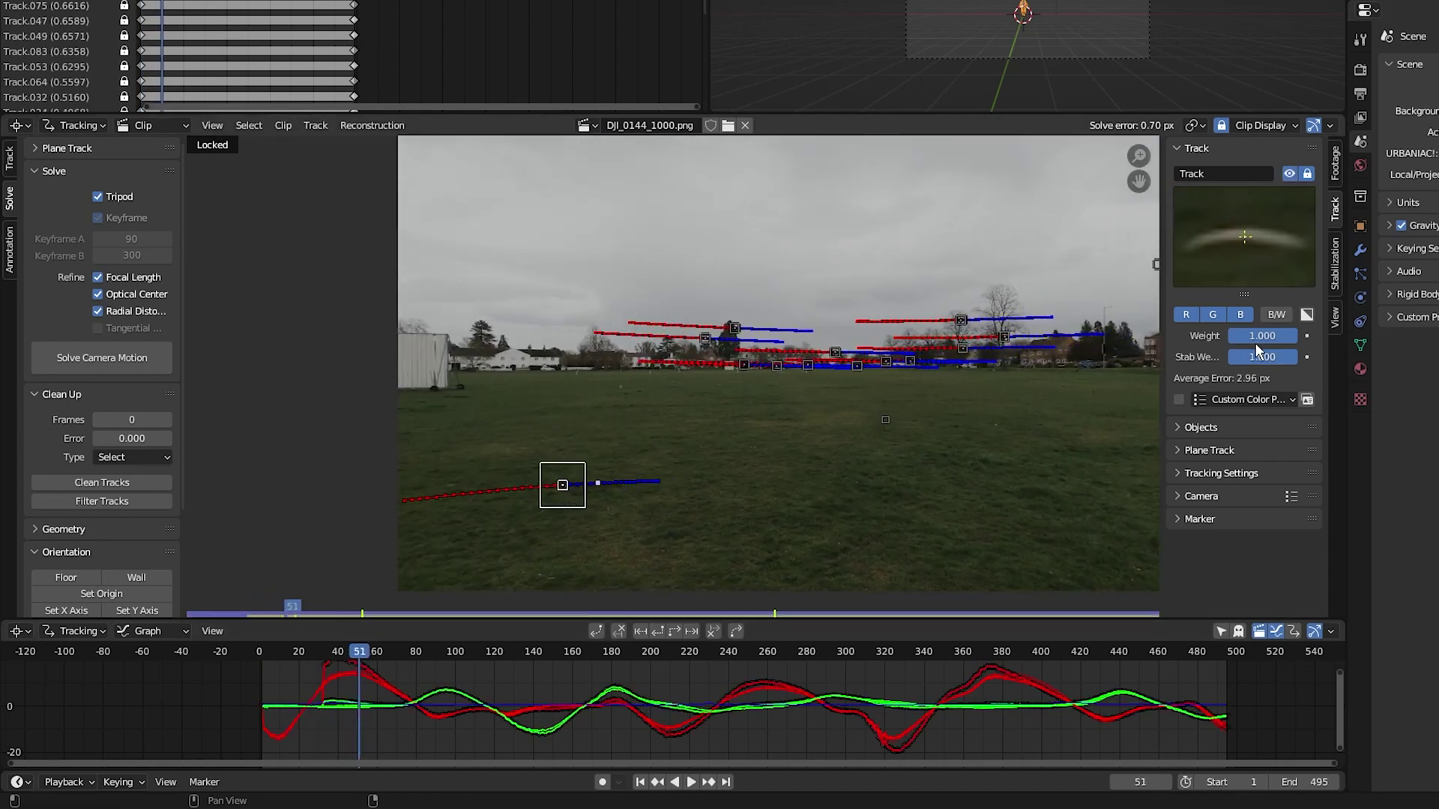
drag(1244, 337, 1208, 340)
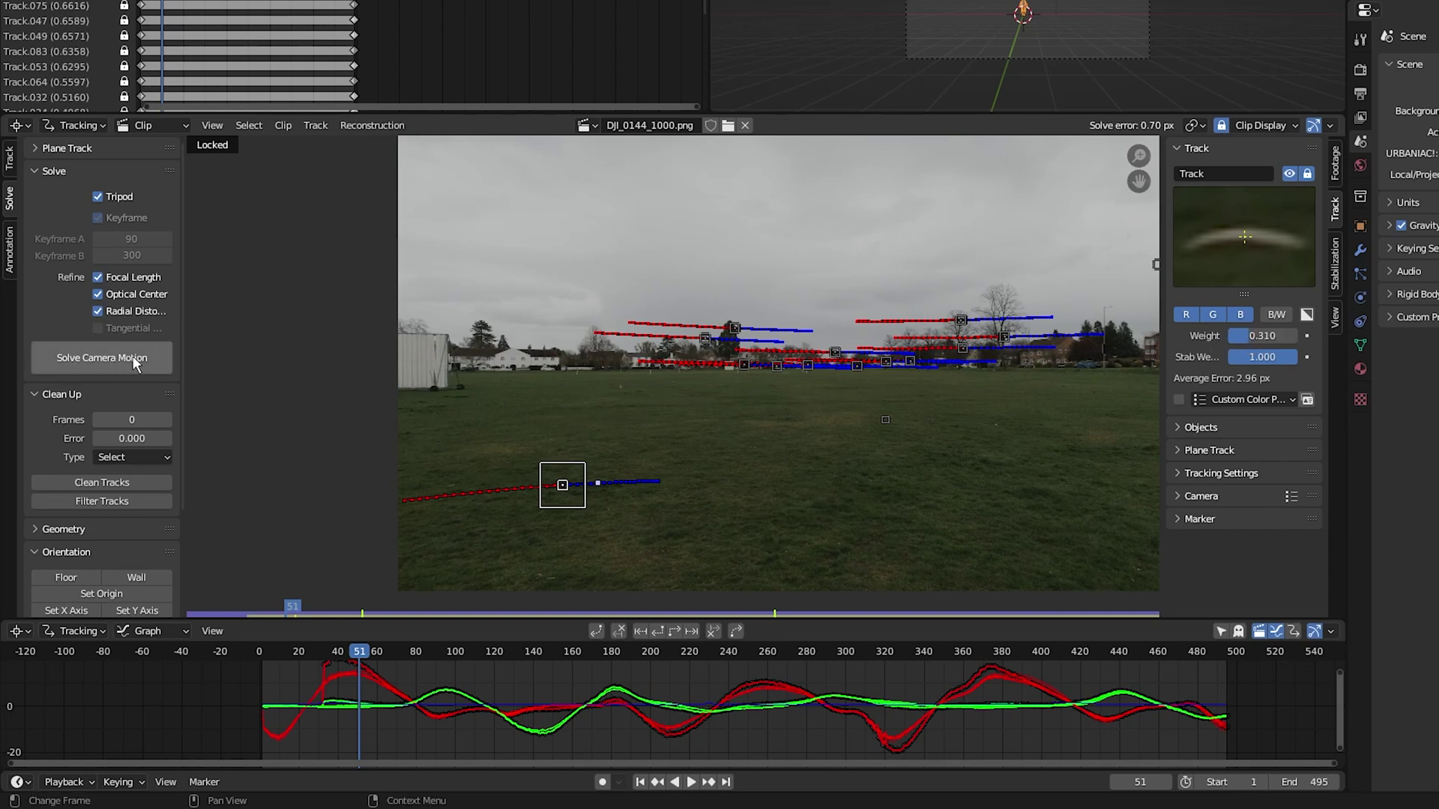
click(133, 361)
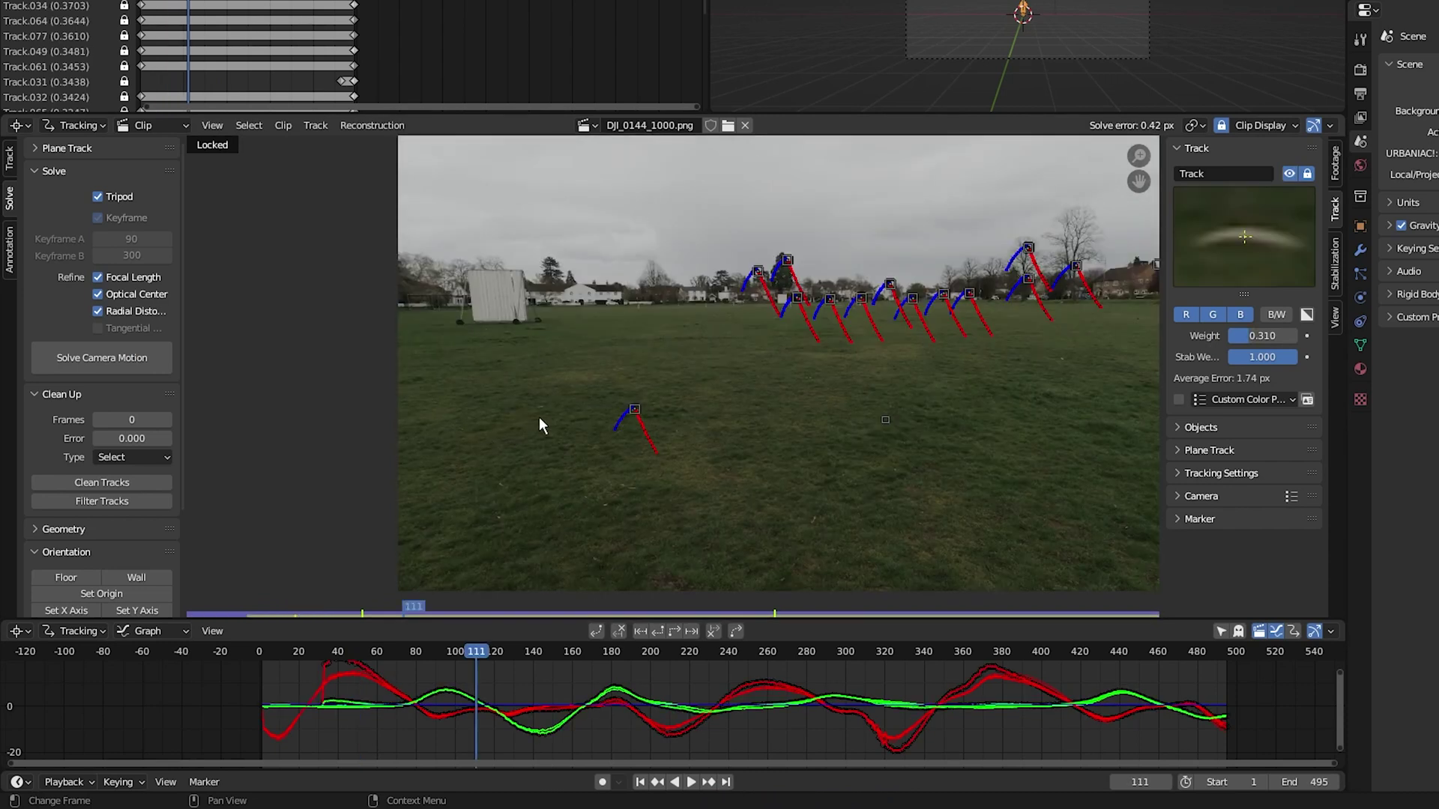
scroll(165, 409, down, 2)
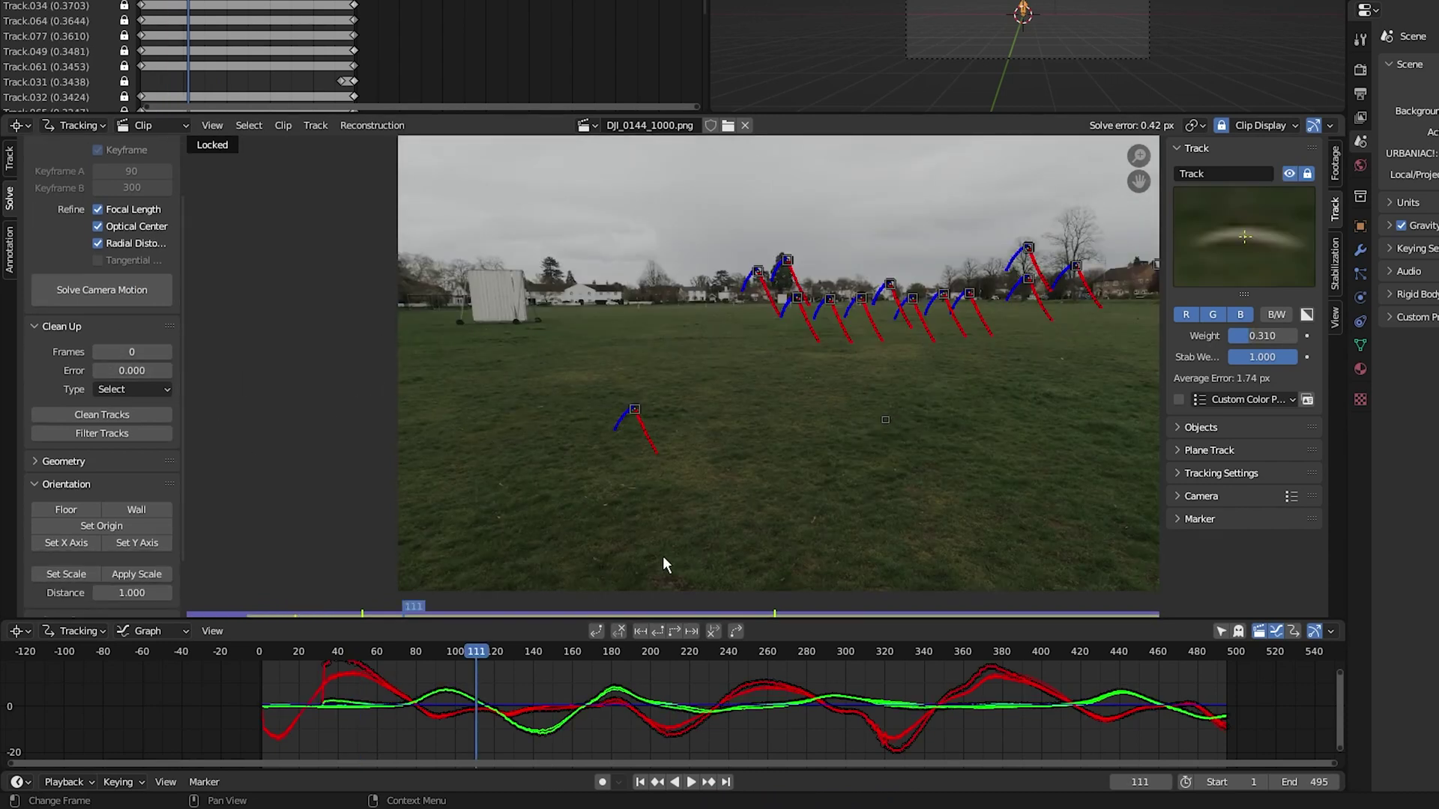
Set the scene origin on a foreground grass track, then select the camera in Layout.
click(619, 457)
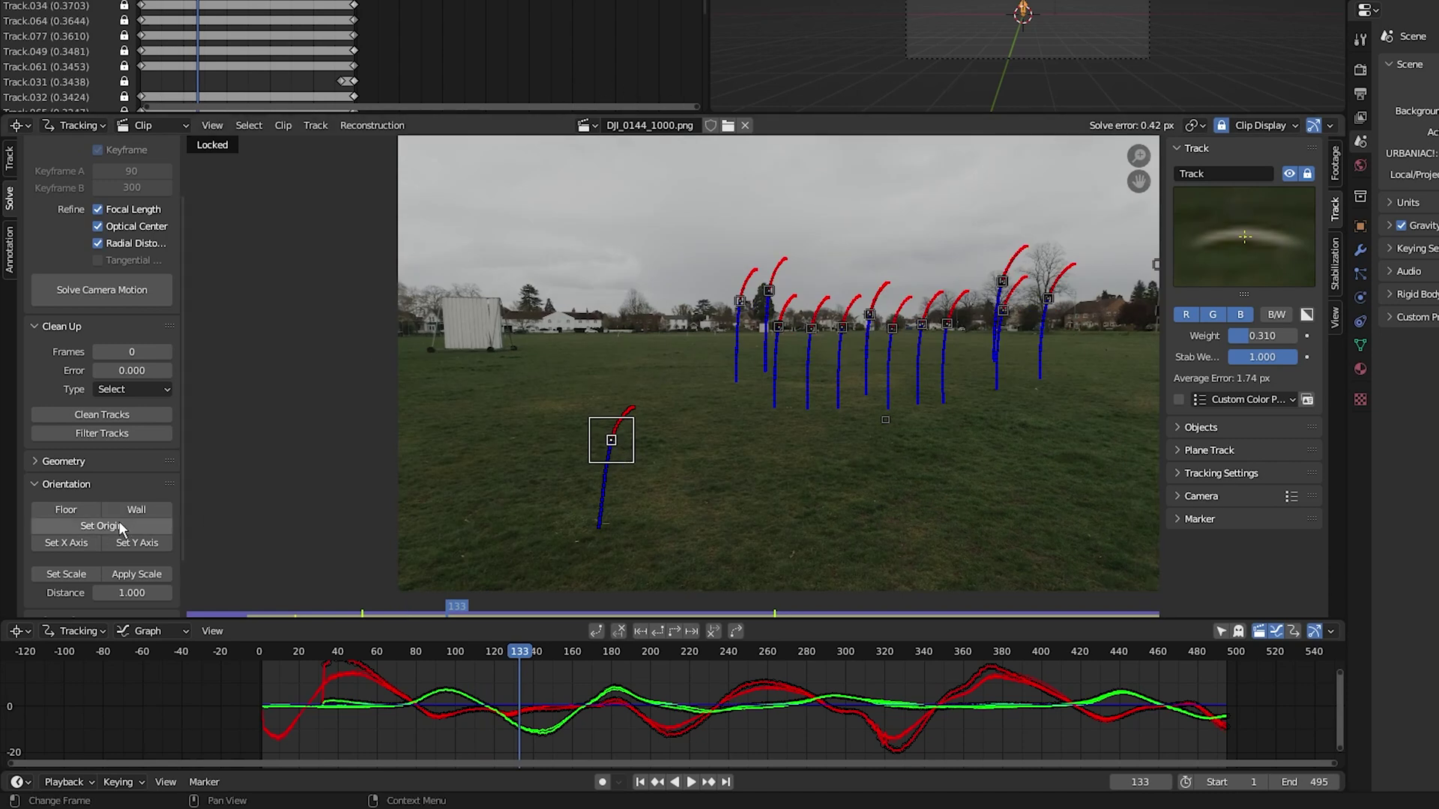
click(123, 533)
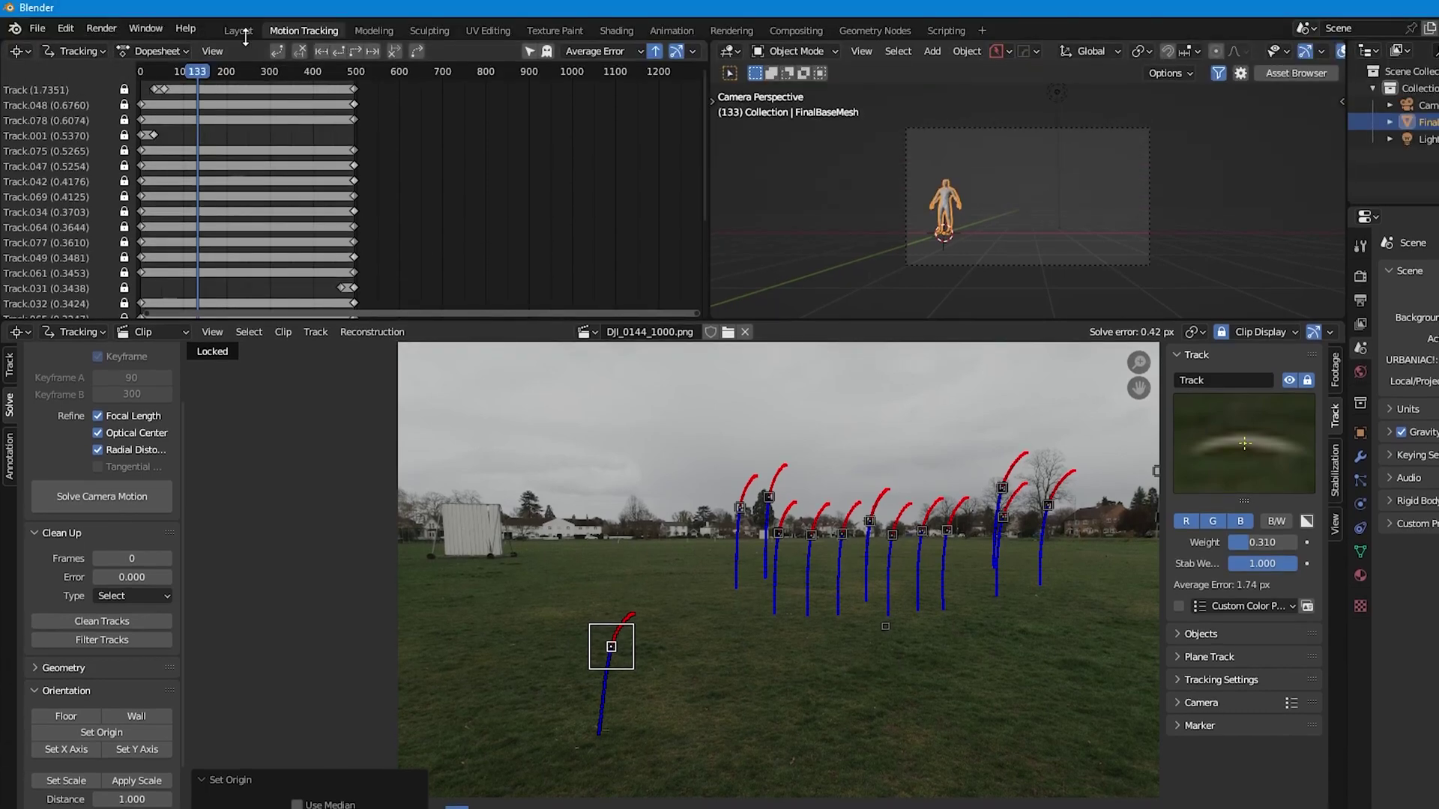
click(210, 27)
click(1274, 92)
Frame the selected camera and give it a Camera Solver constraint.
key(KP_Decimal)
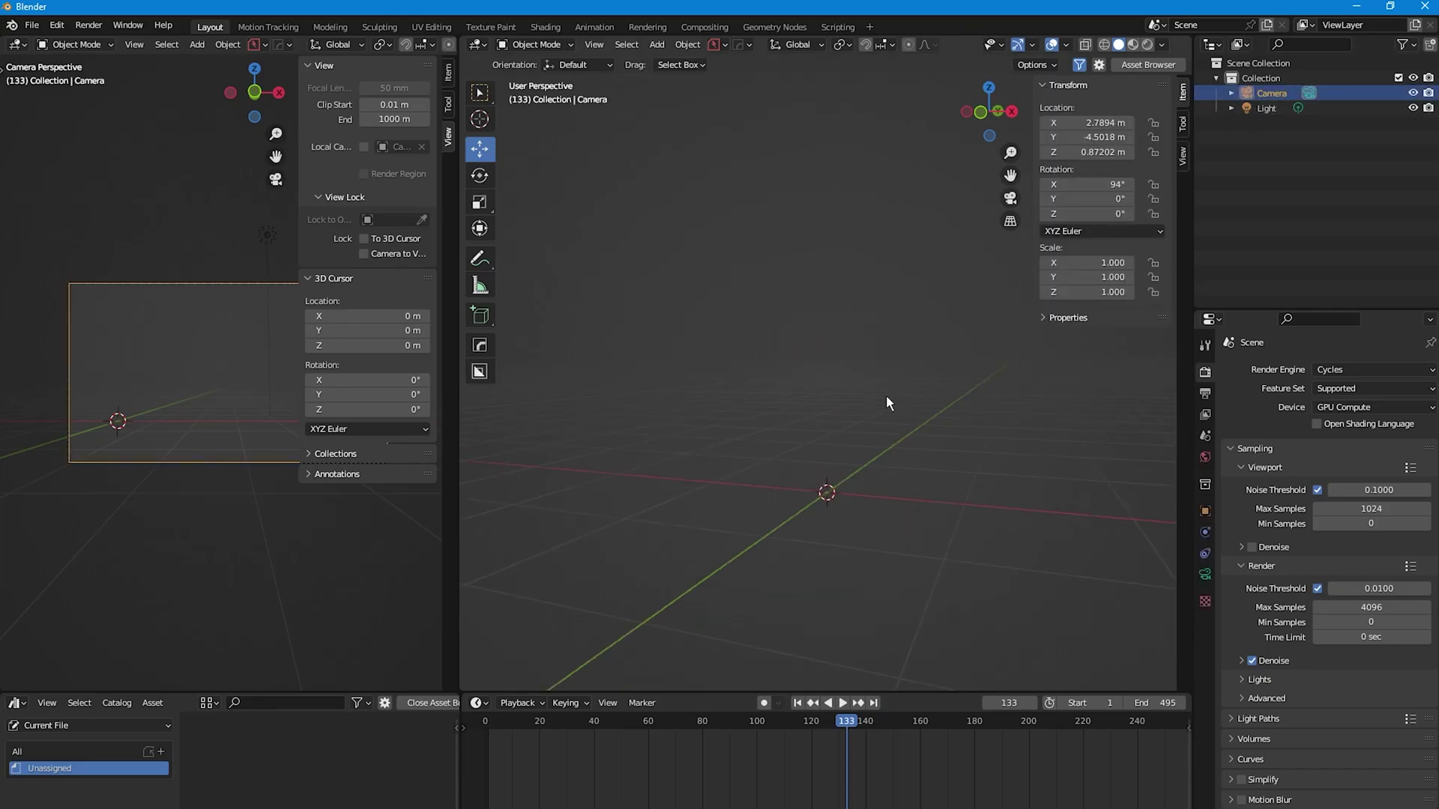
click(1205, 553)
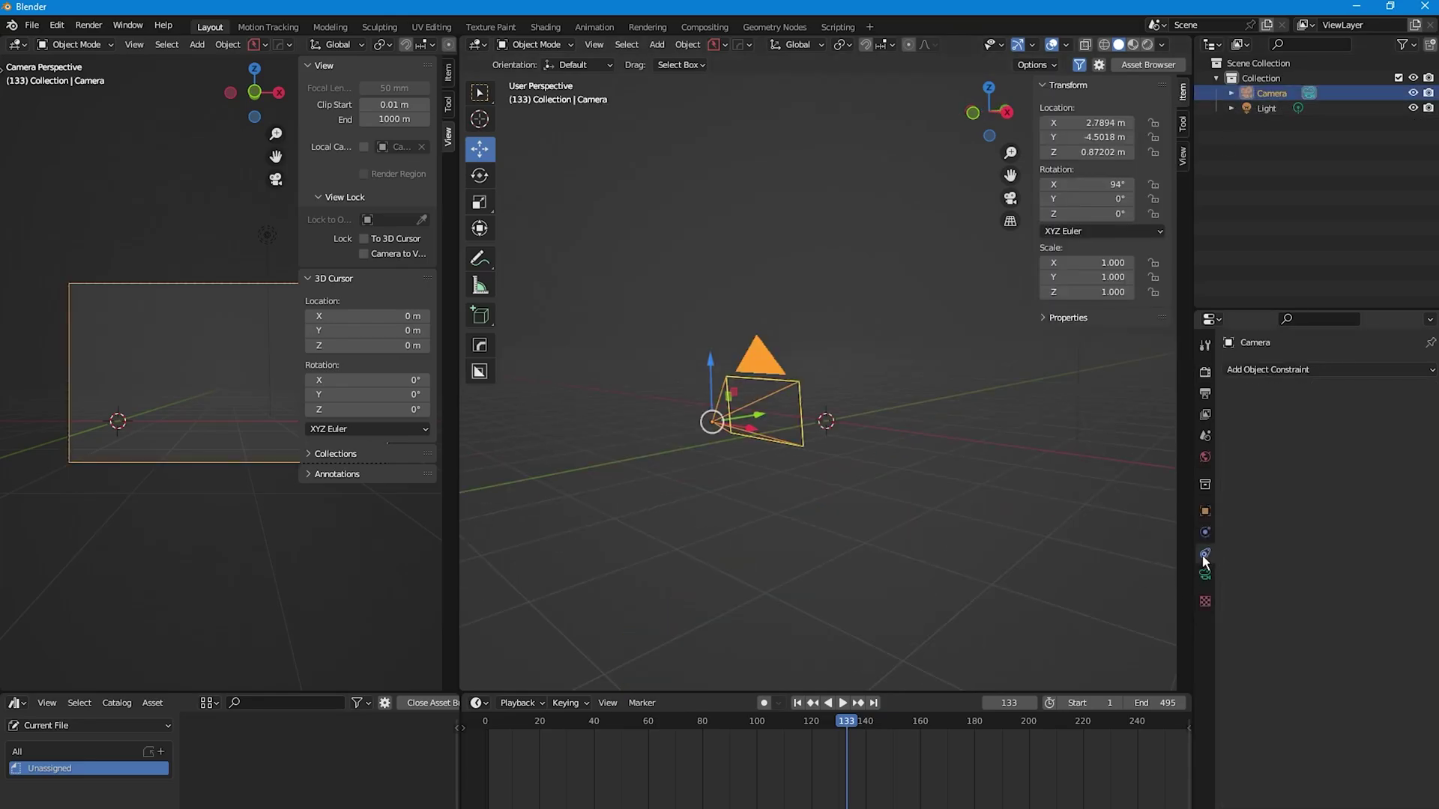
click(1279, 369)
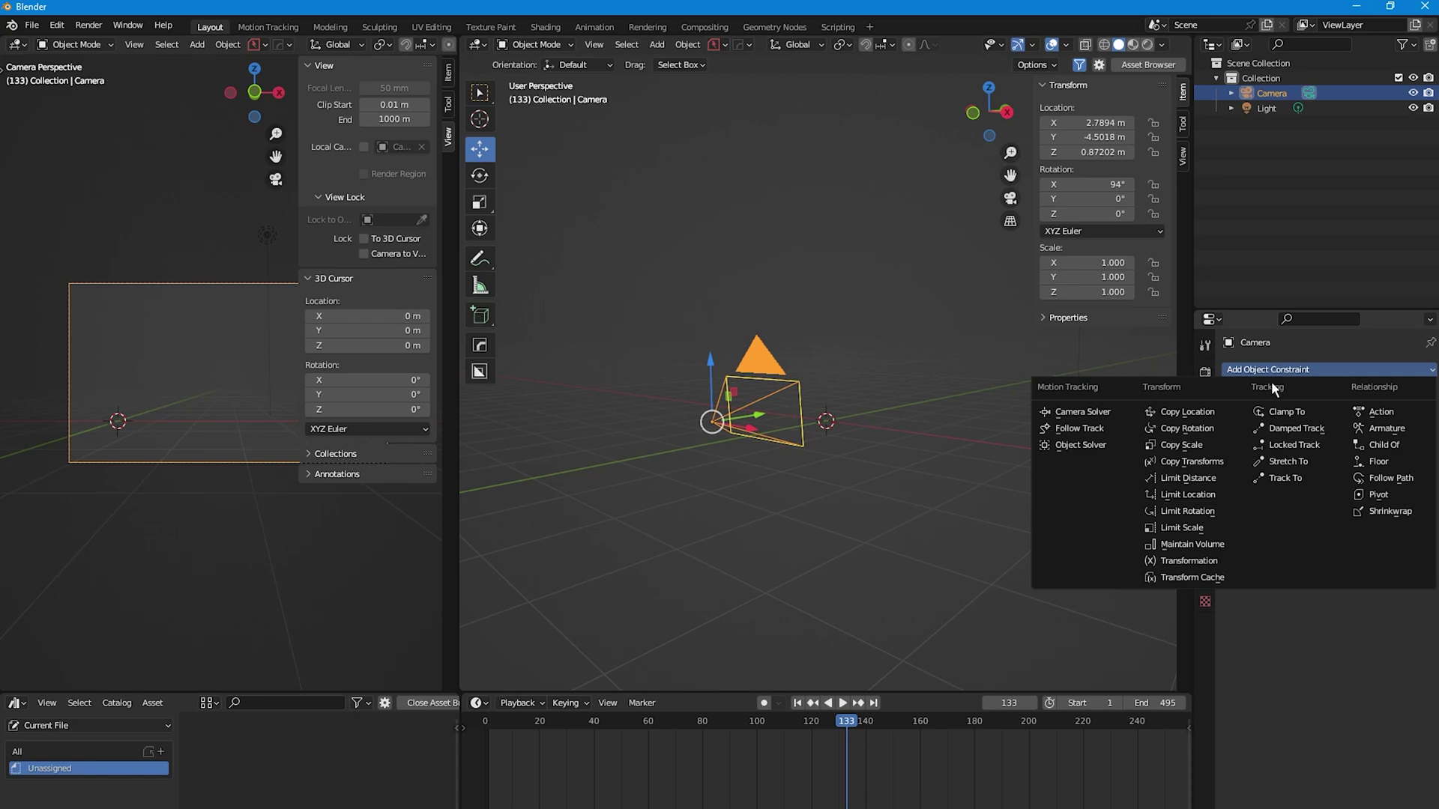
click(1102, 418)
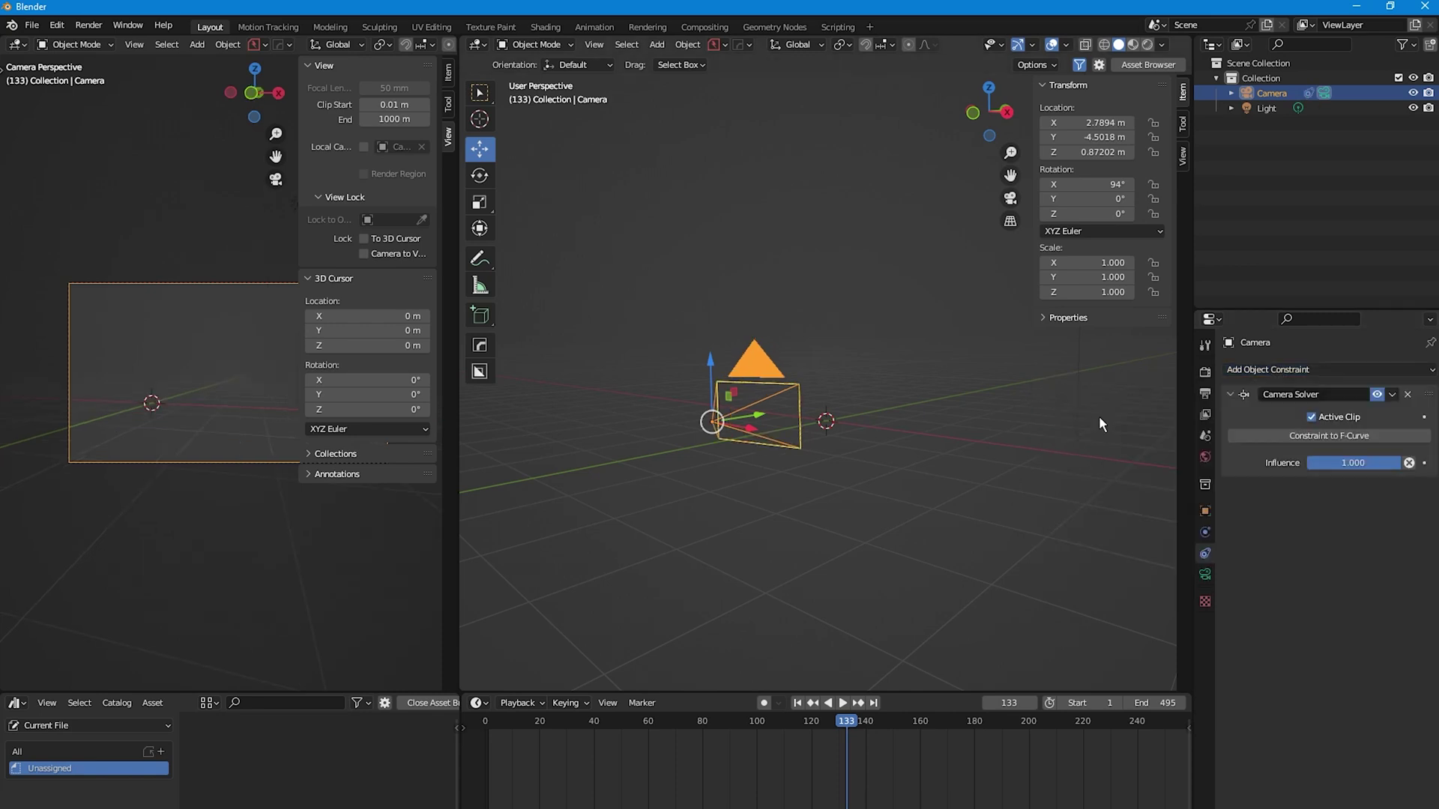
Play the animation and stop it to check the camera follows the solved motion.
key(space)
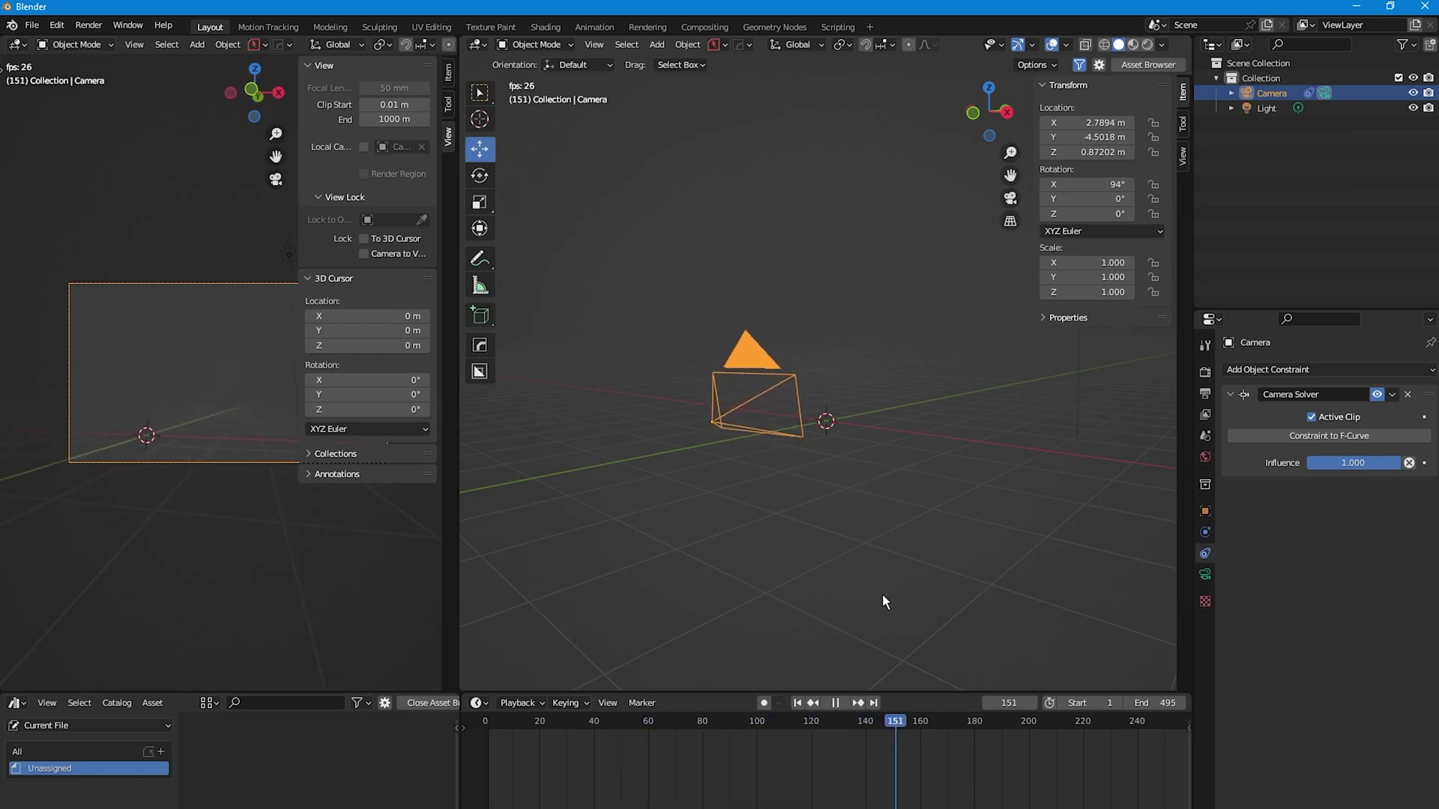
key(space)
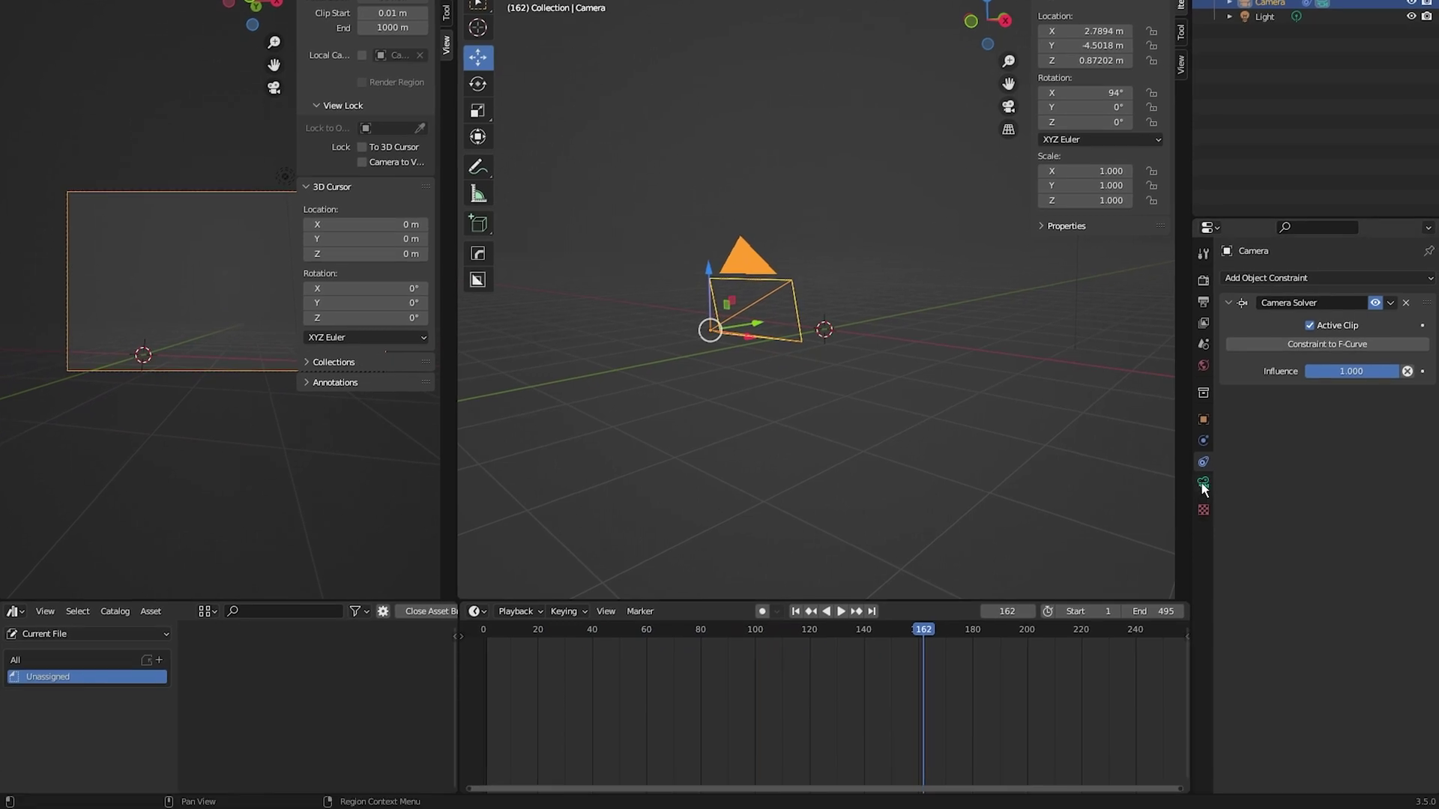
click(1205, 574)
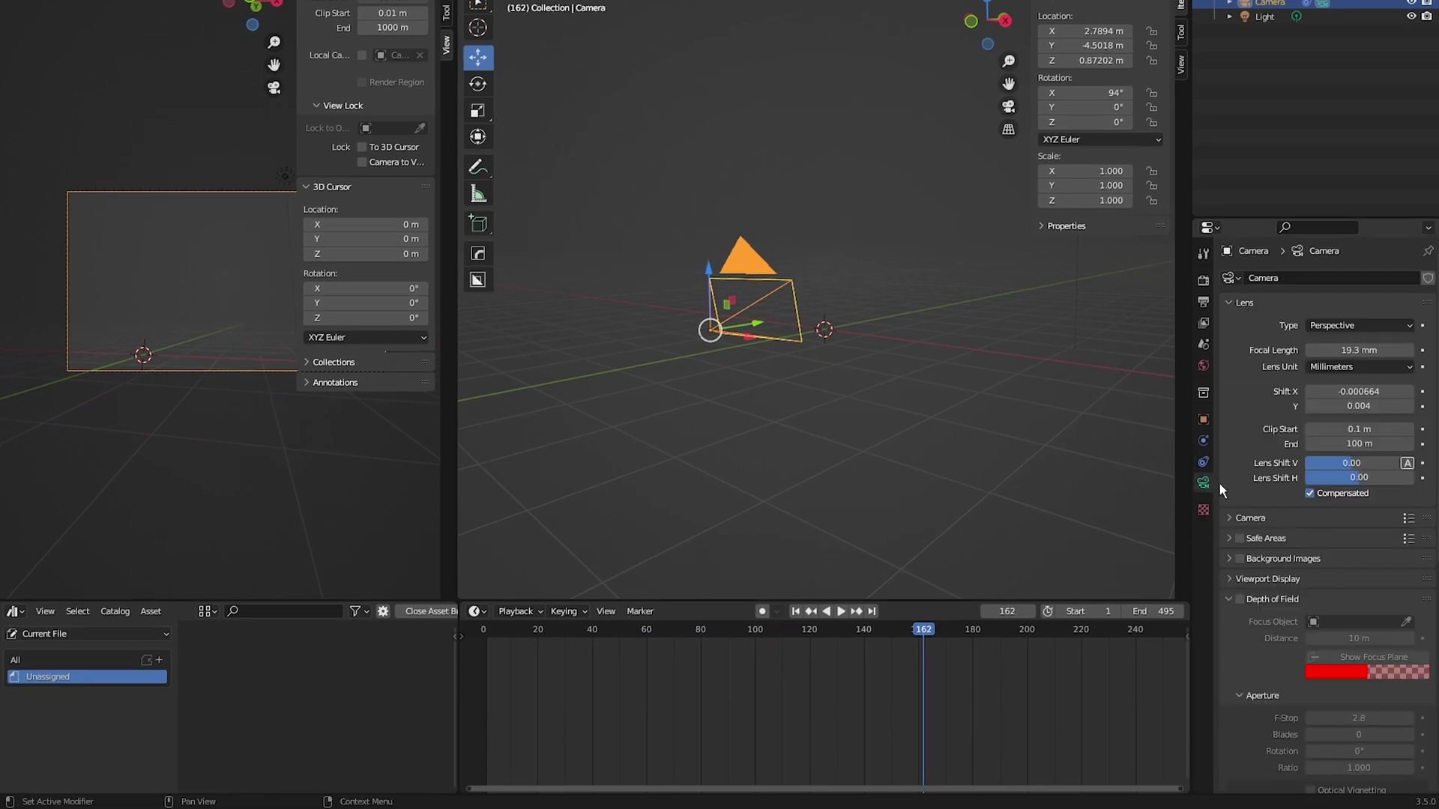
Add the DJI_0144_1000.png movie clip as the camera's background image.
click(1228, 559)
click(1311, 583)
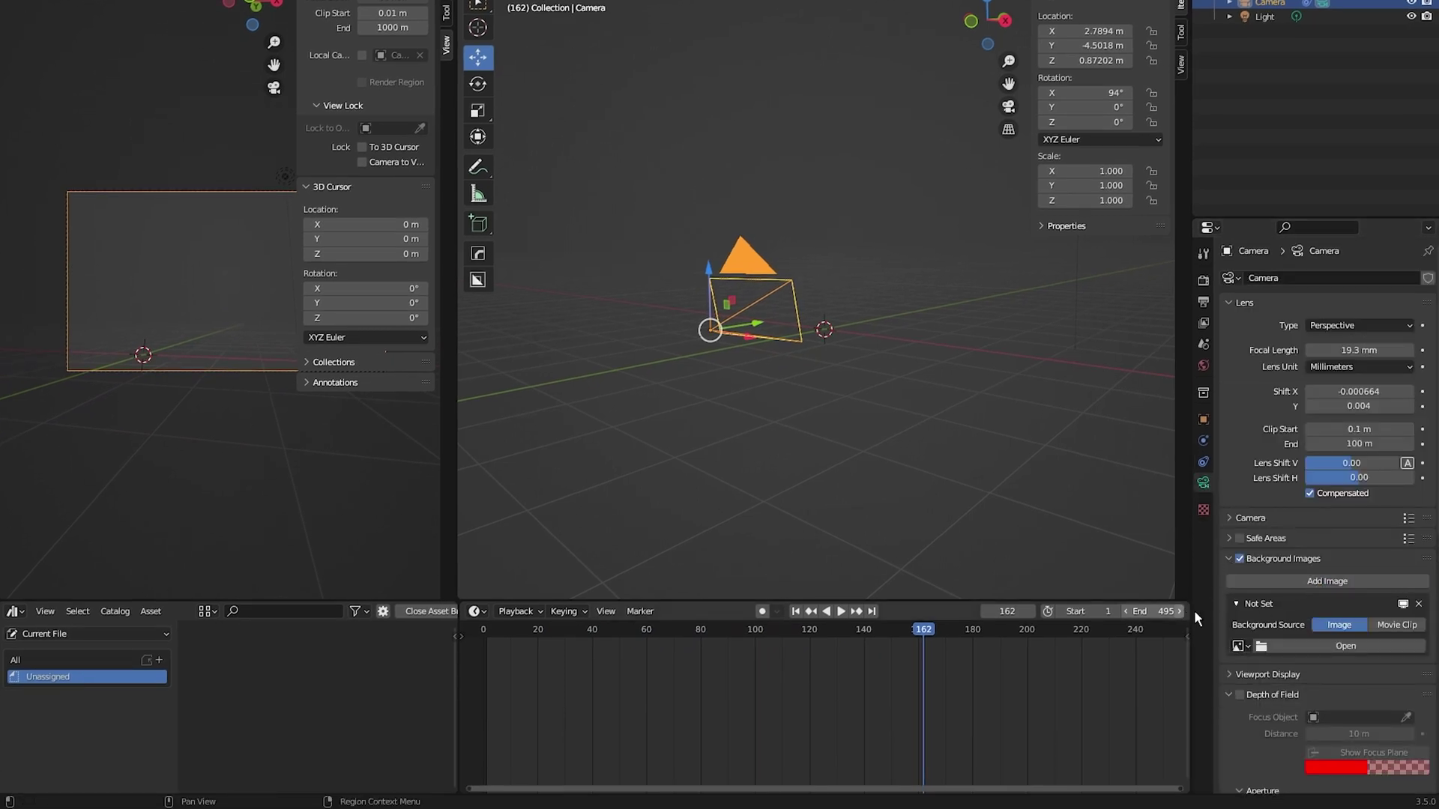
click(1397, 624)
click(1244, 667)
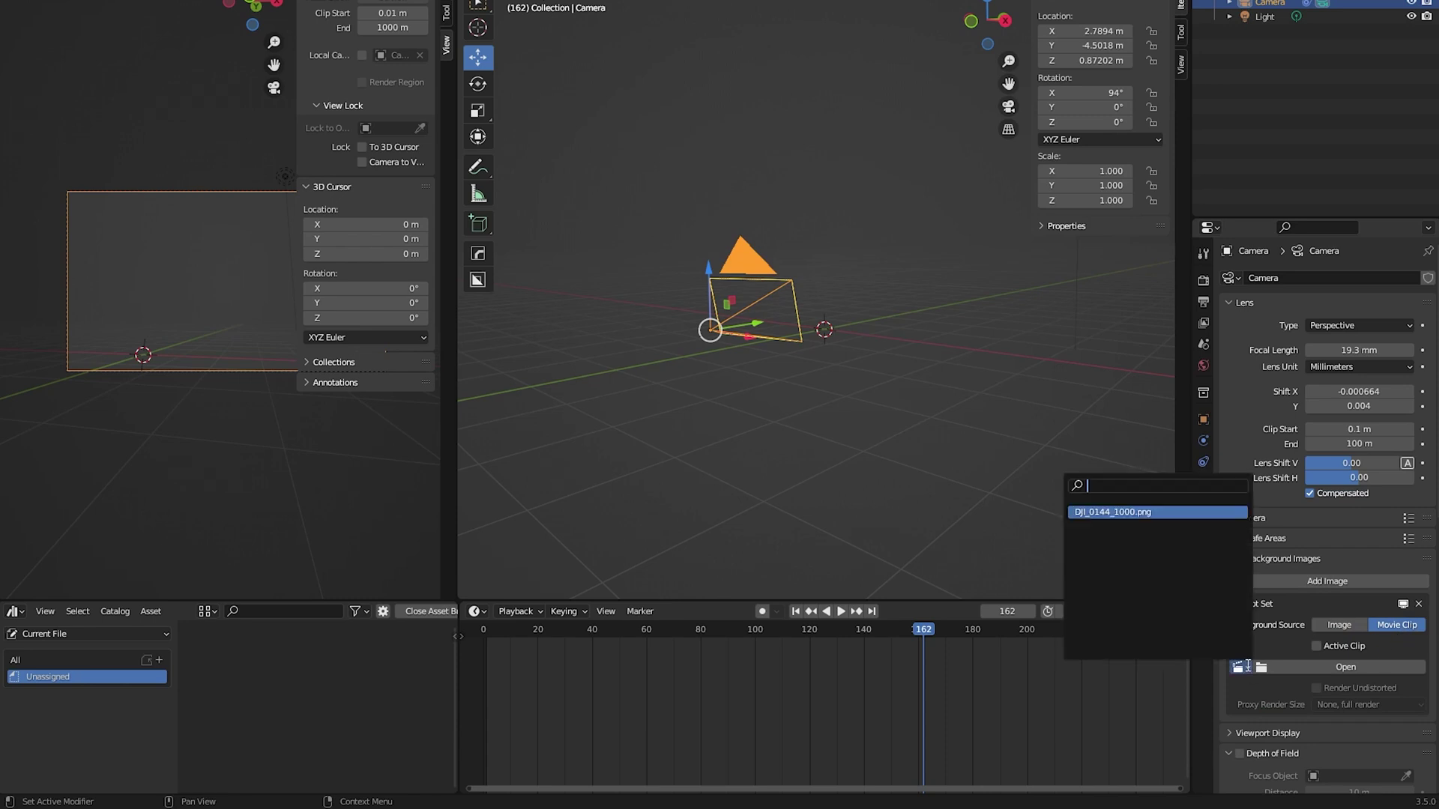
click(1158, 512)
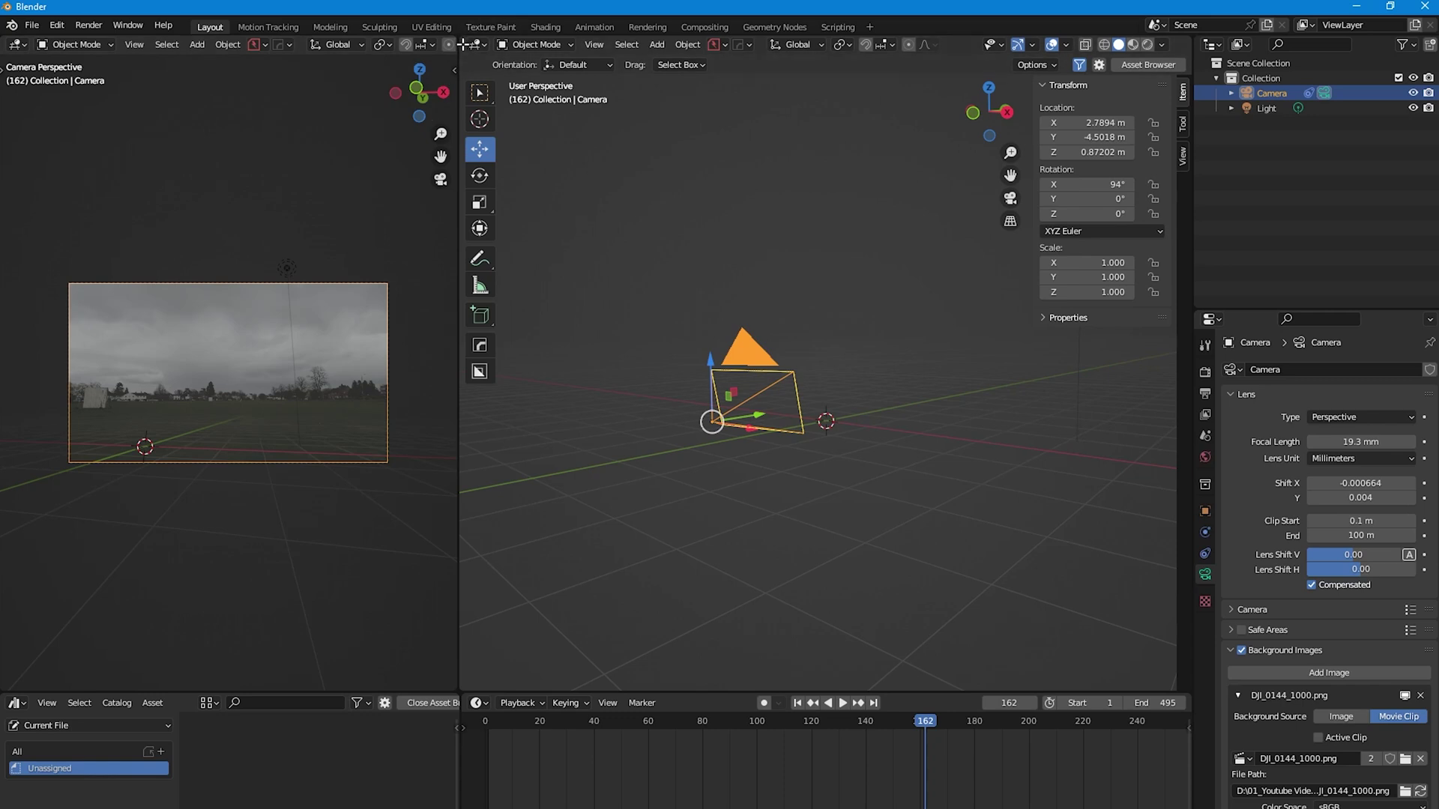
Merge the two viewports into one and view through the camera at frame 46.
drag(463, 45, 376, 111)
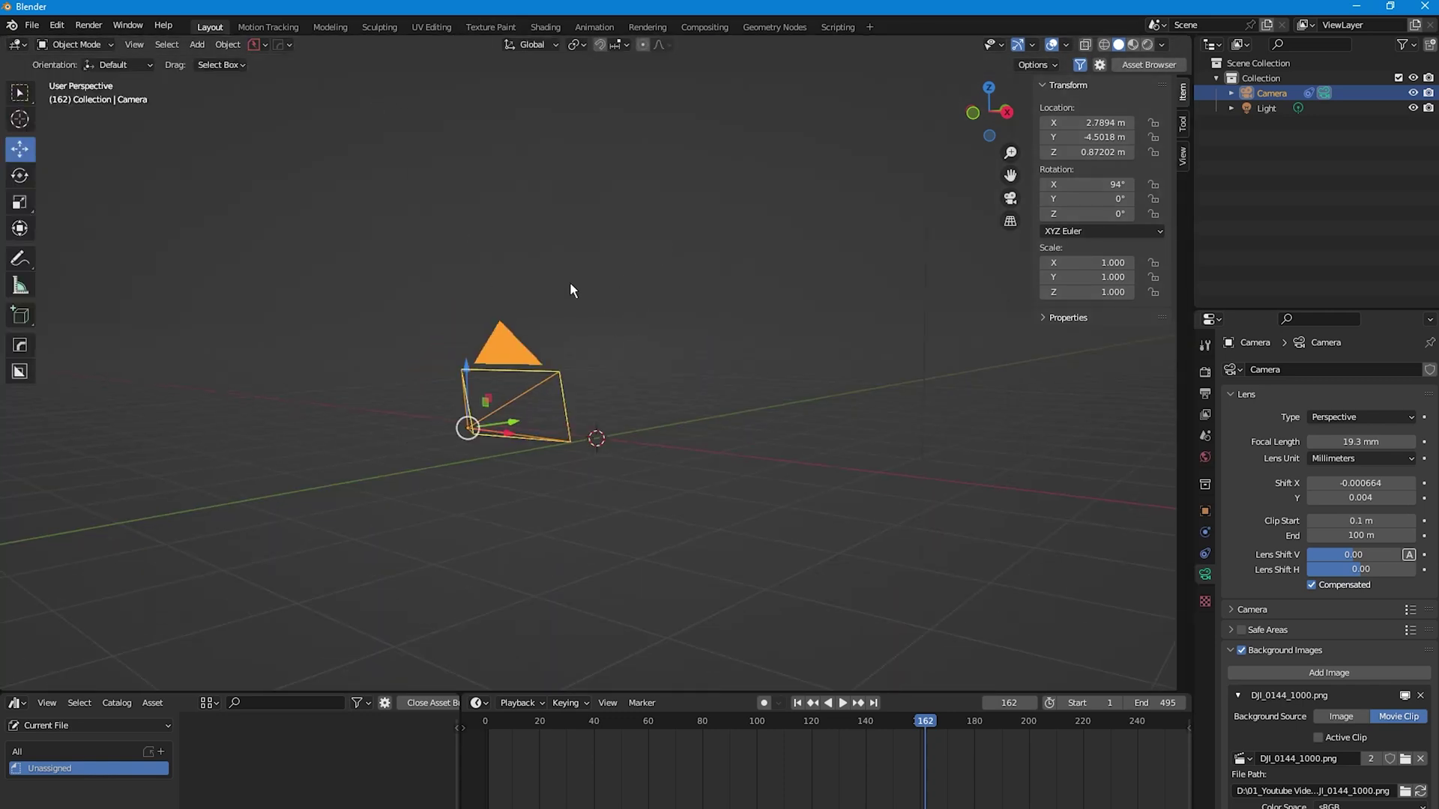
key(KP_0)
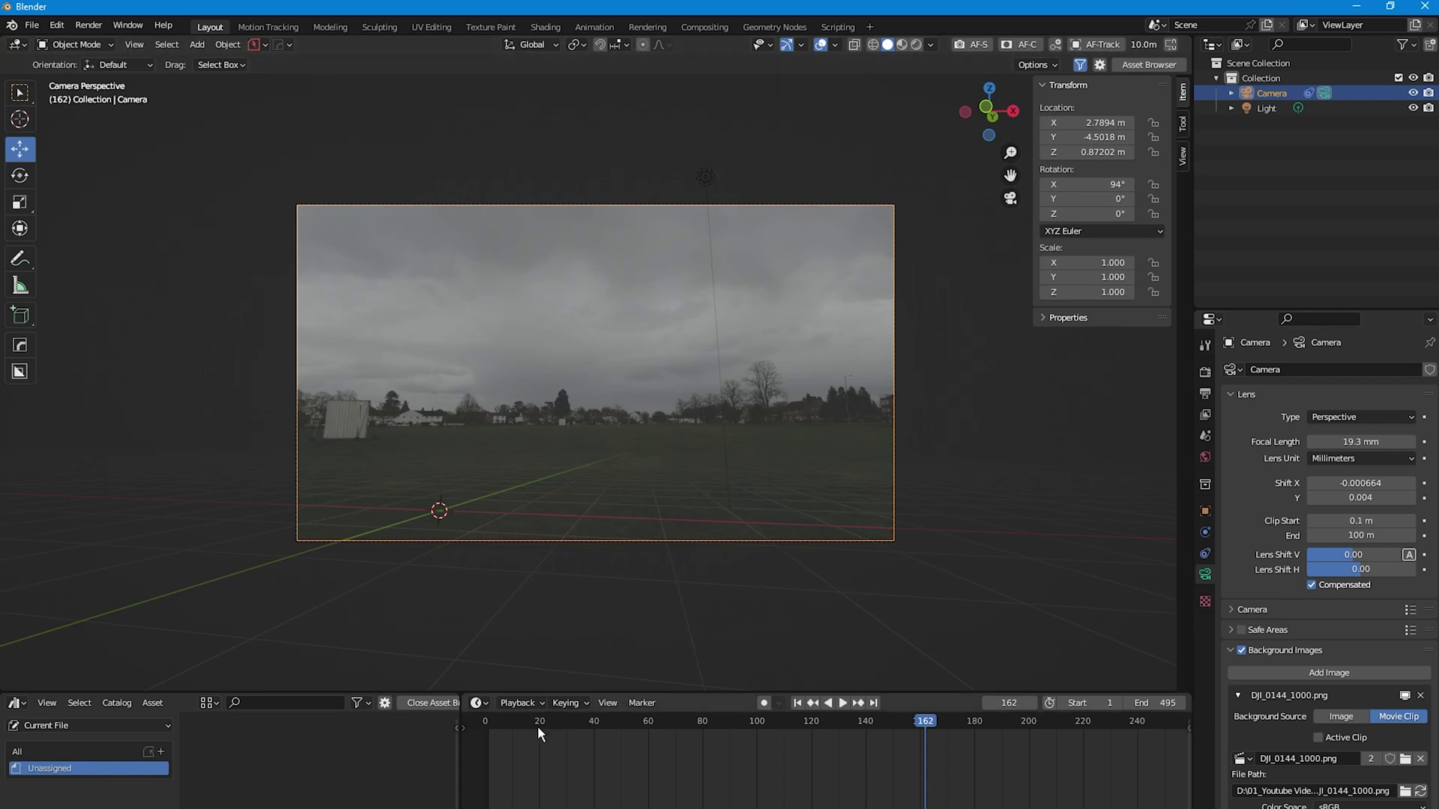
drag(537, 726, 611, 730)
key(shift+a)
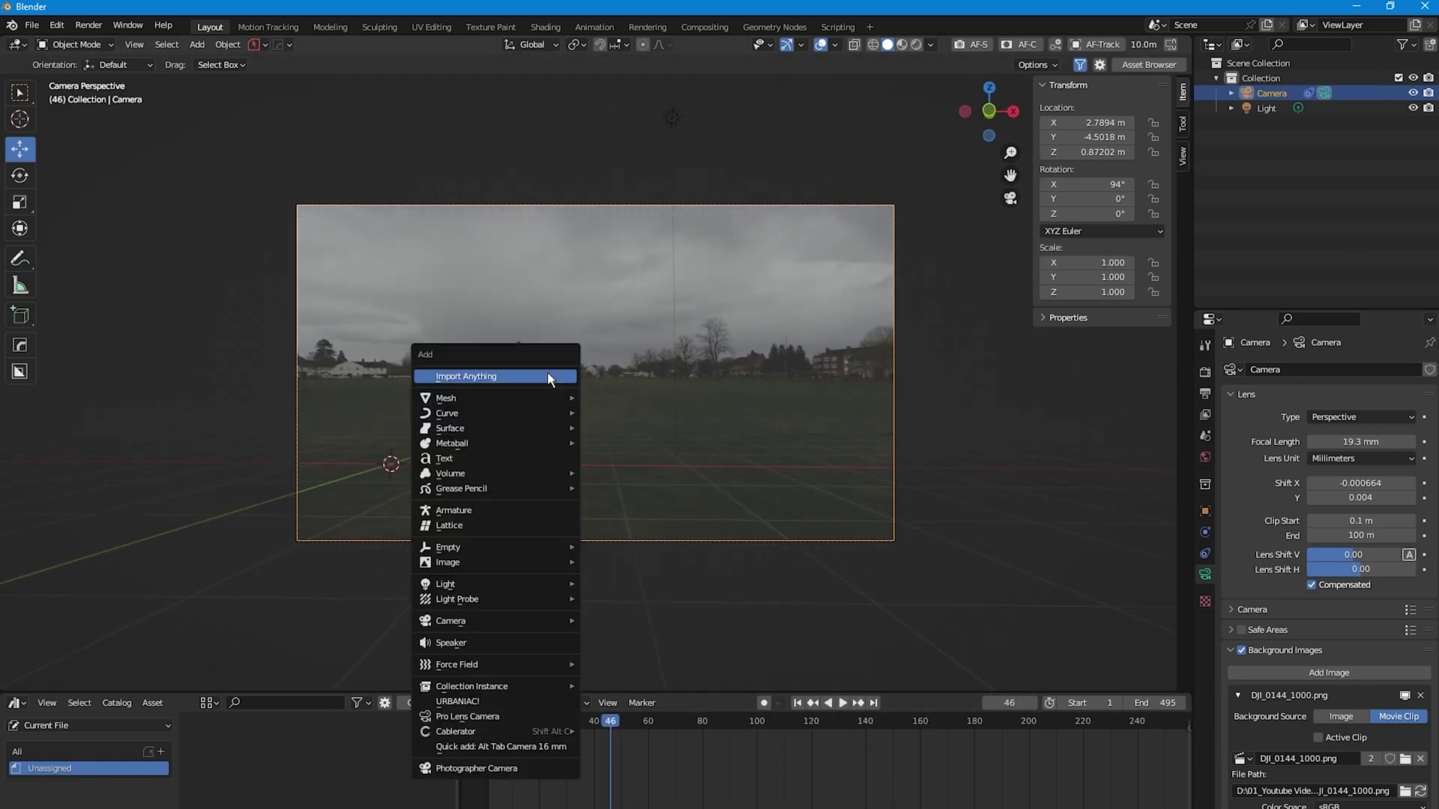
Add a ground plane, play to frame 115 to check it, and select the camera.
mouse_move(535, 398)
click(643, 414)
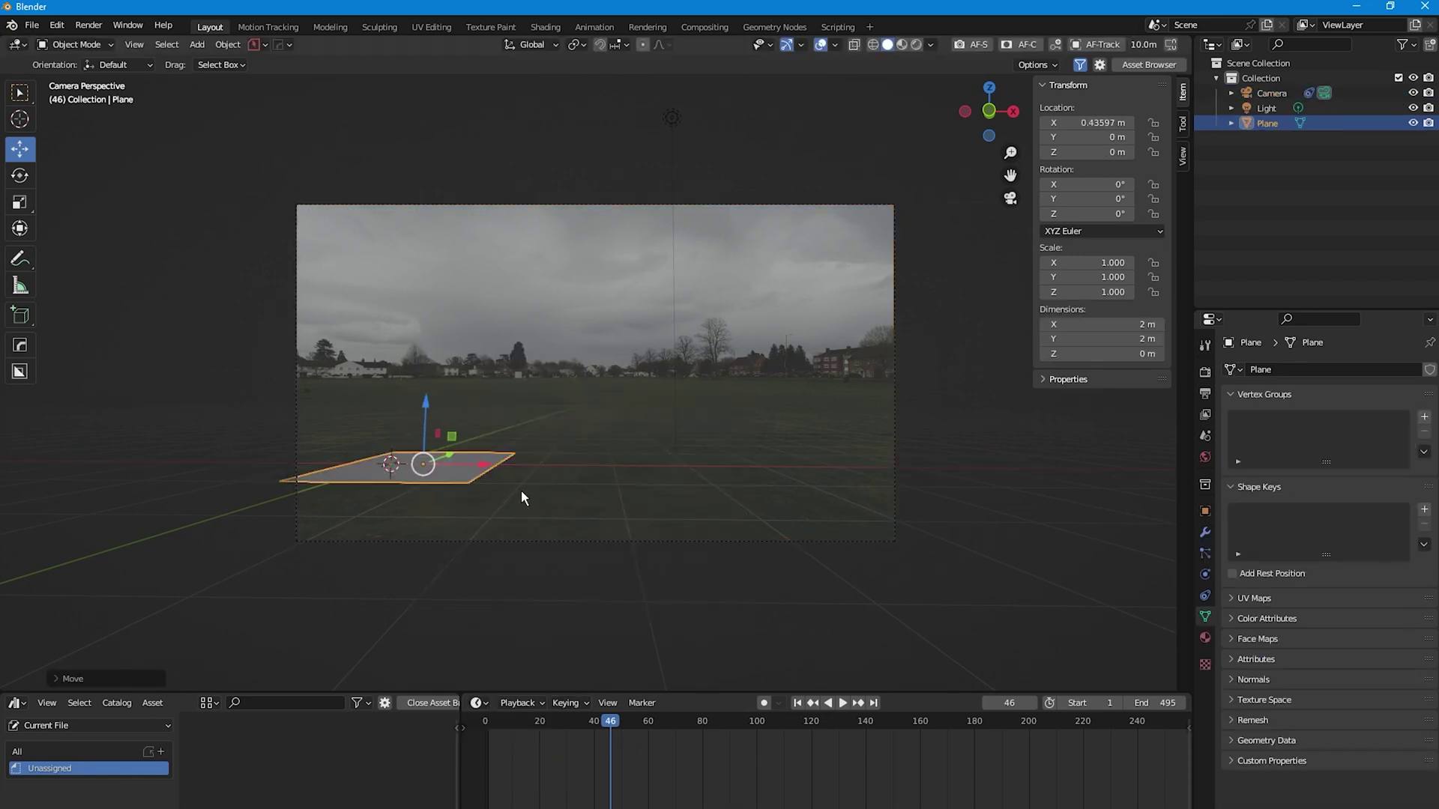
key(space)
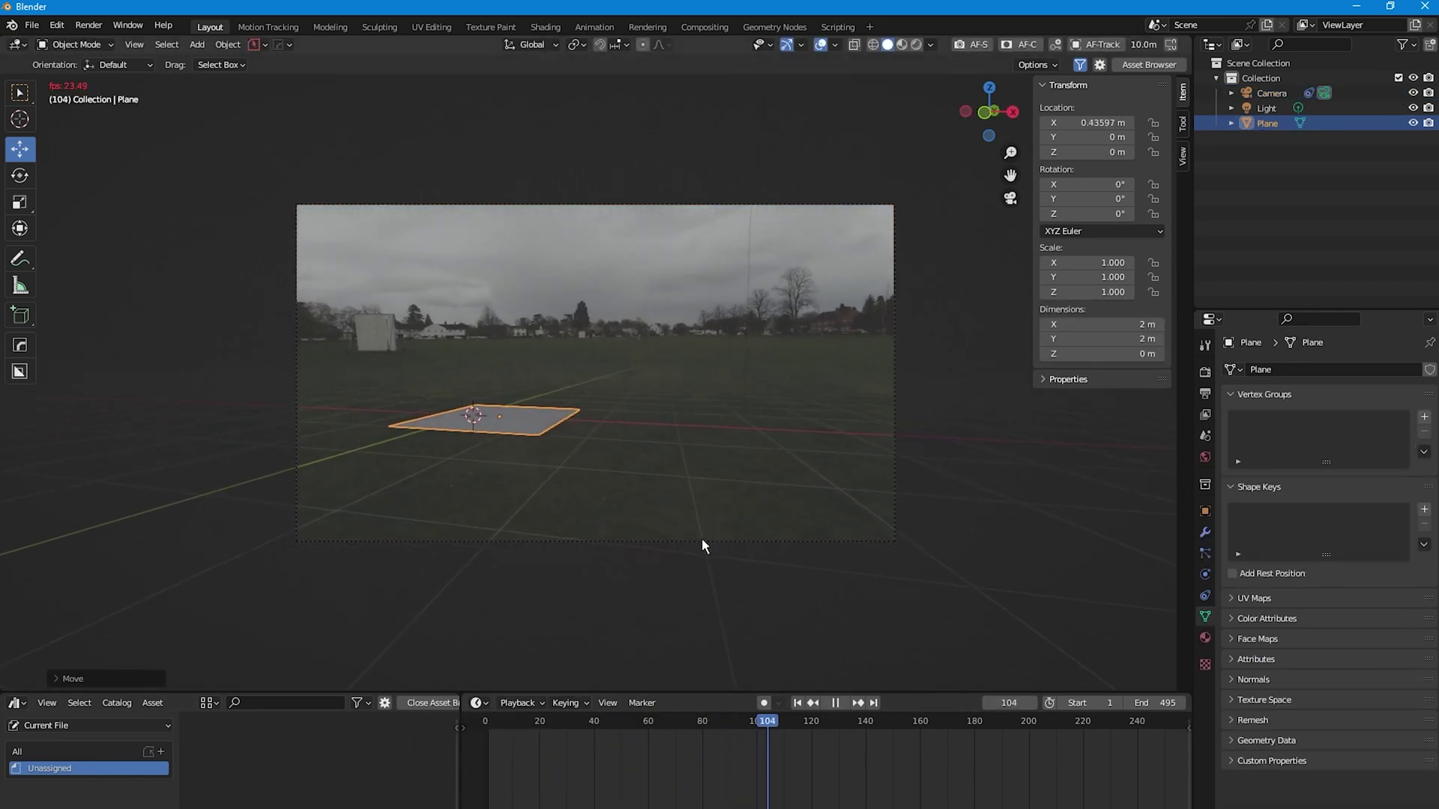
key(space)
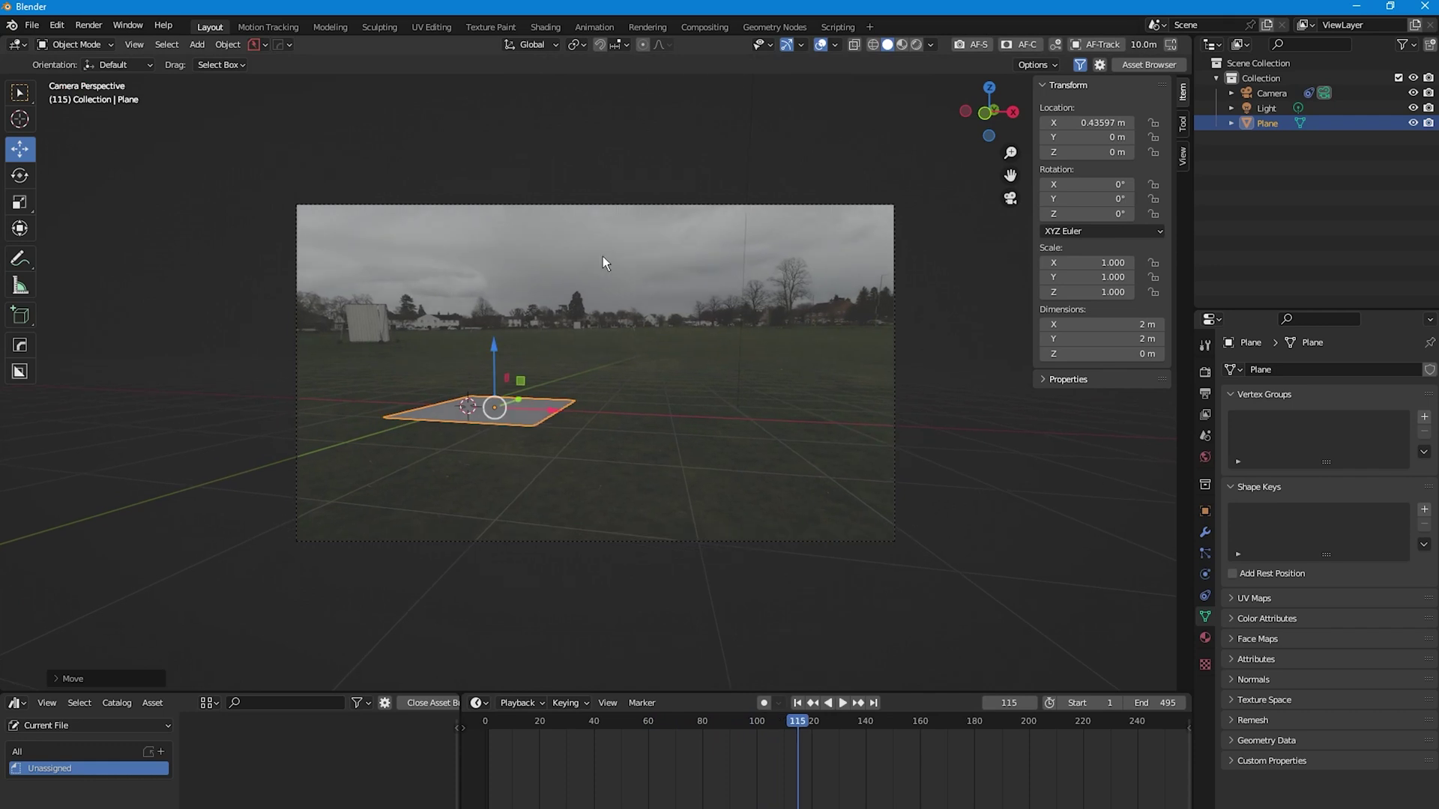
click(1278, 93)
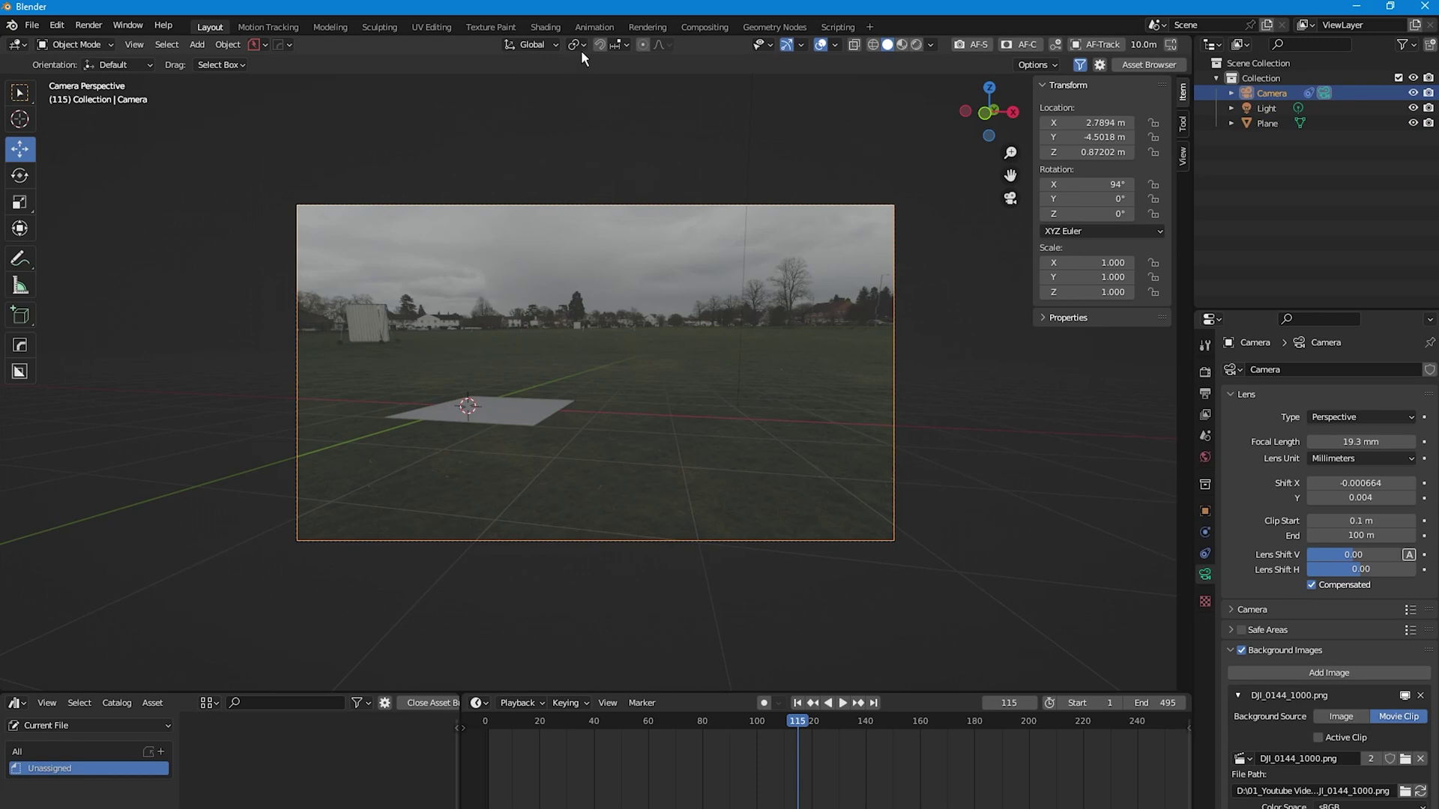
click(583, 46)
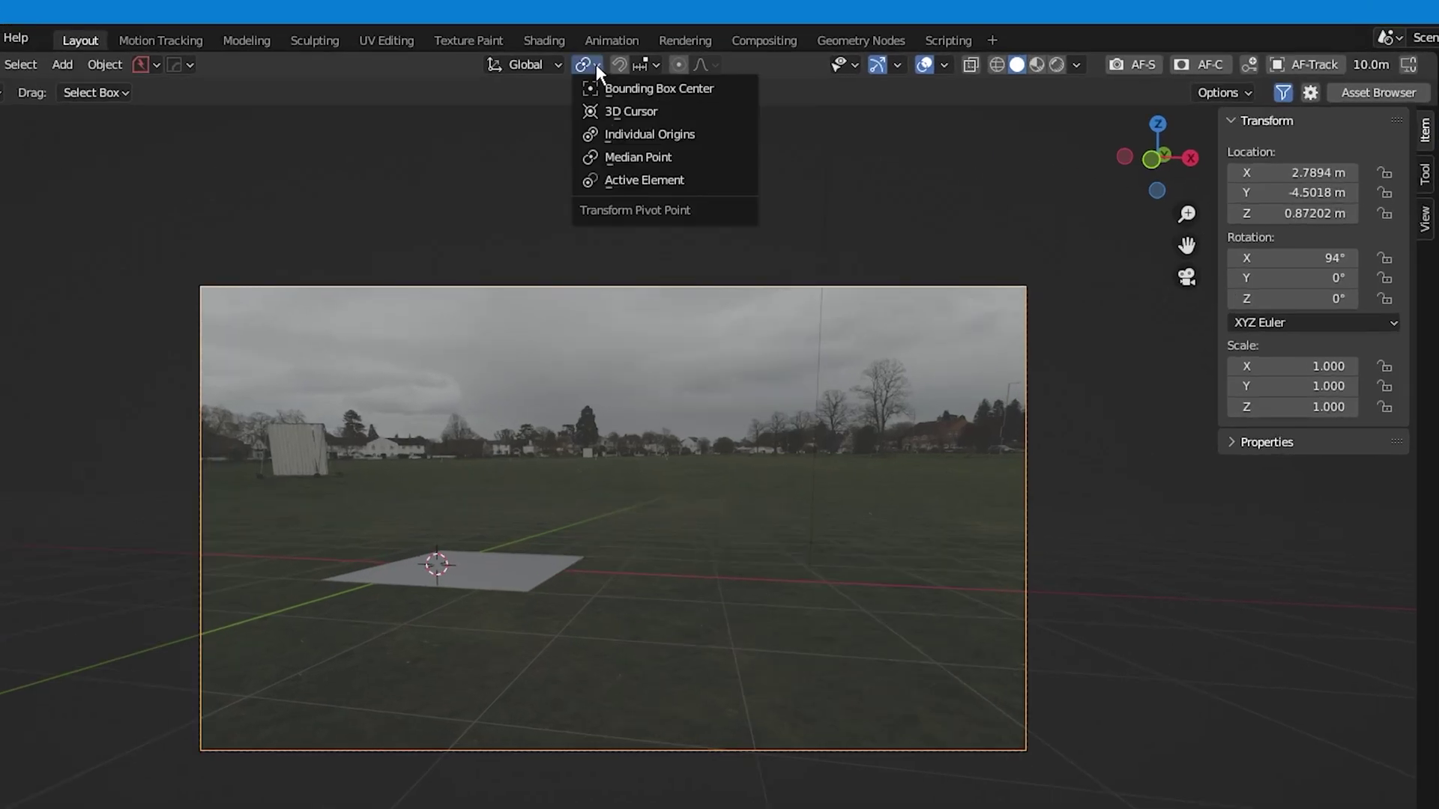
Rotate the camera around the 3D cursor to 89.8°, -2.22°, -27.7°, then restore Bounding Box Center pivot.
click(634, 113)
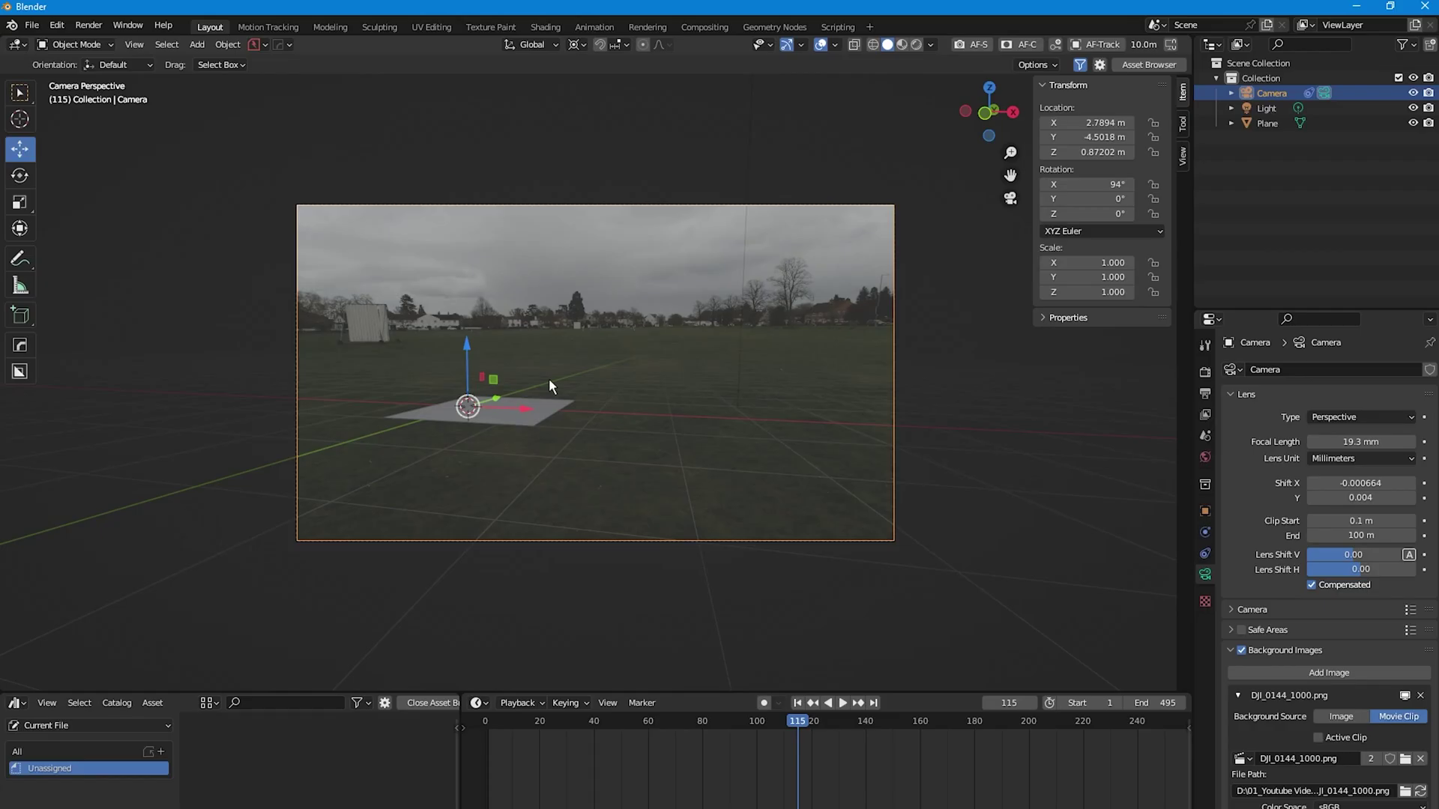
key(shift+space)
key(r)
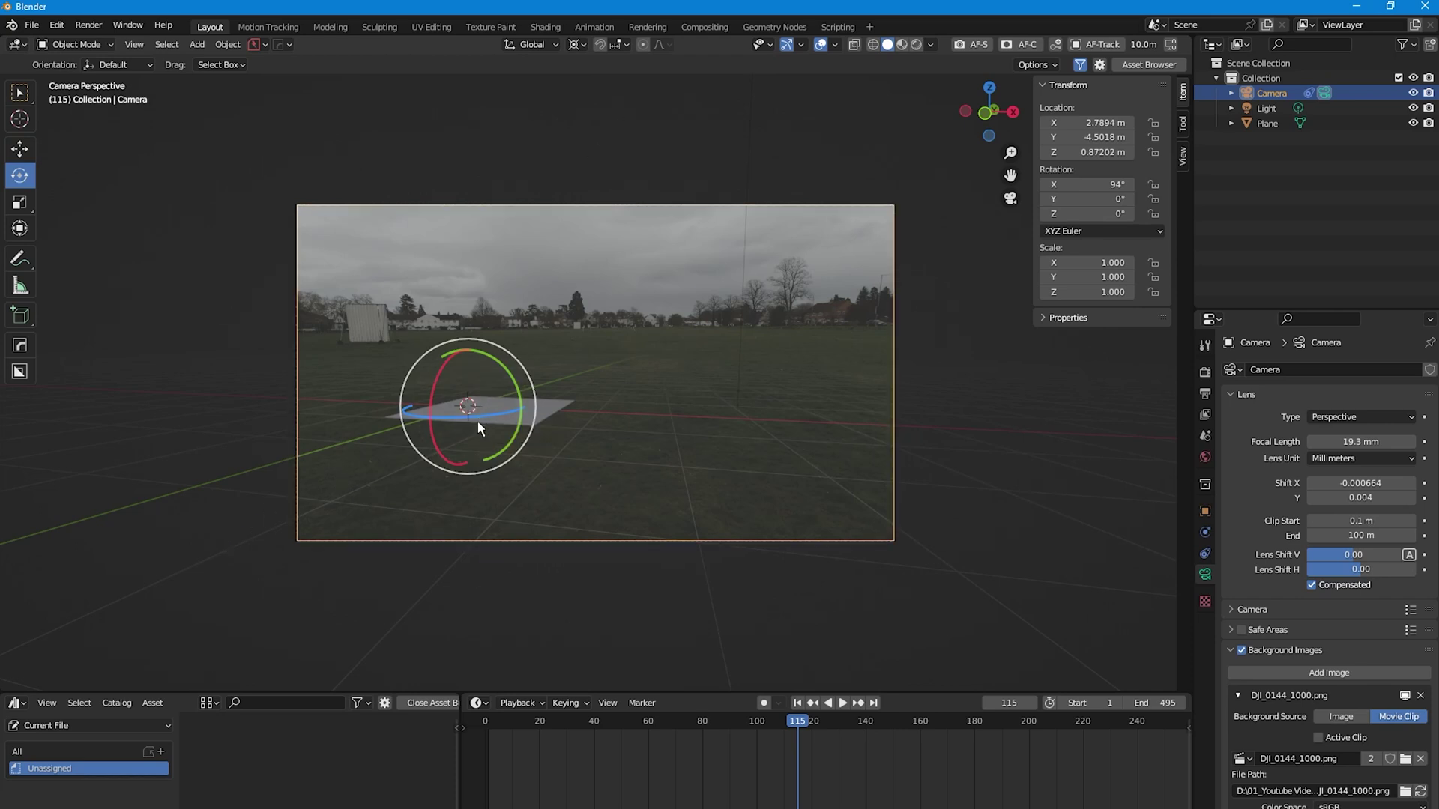
drag(477, 416, 257, 399)
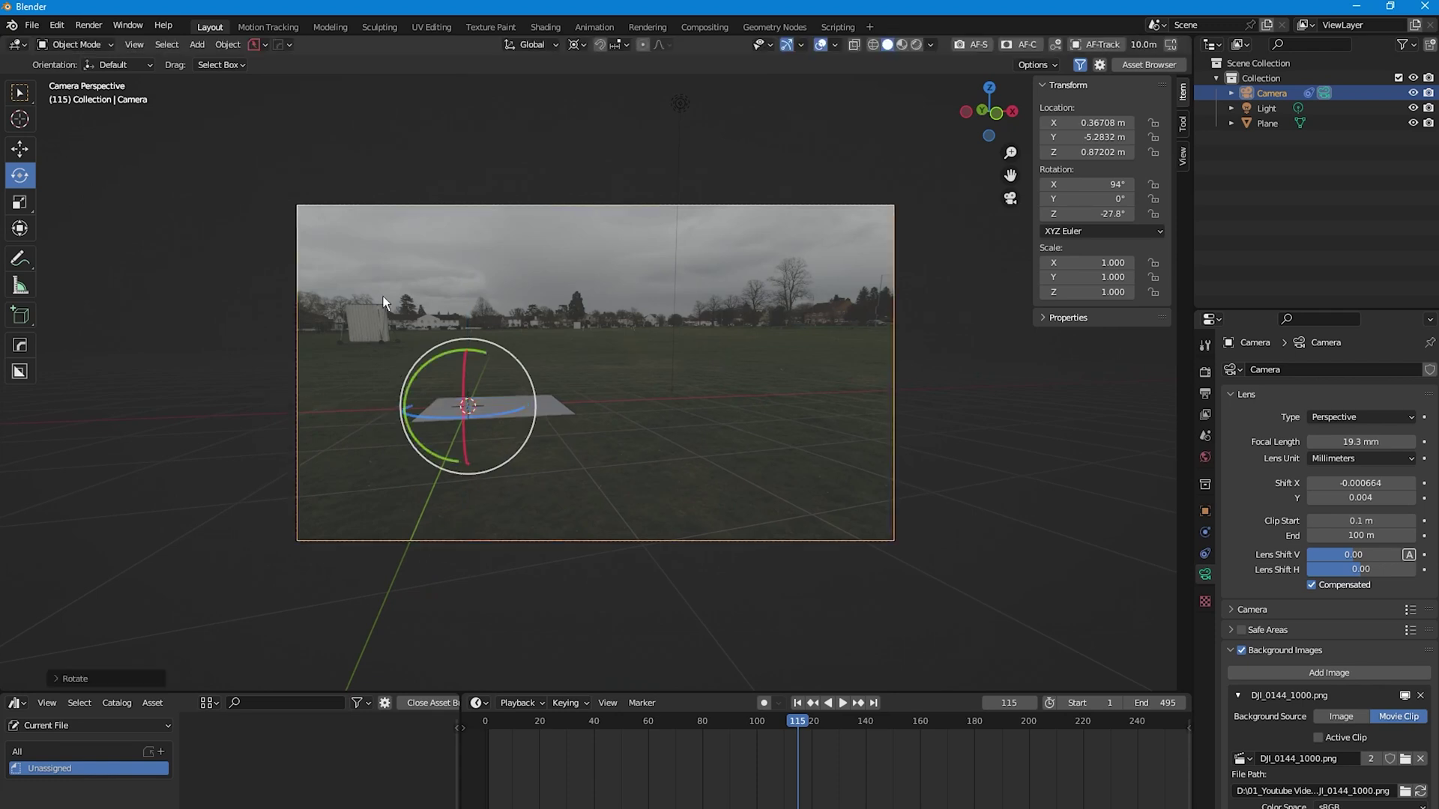
drag(463, 381, 457, 378)
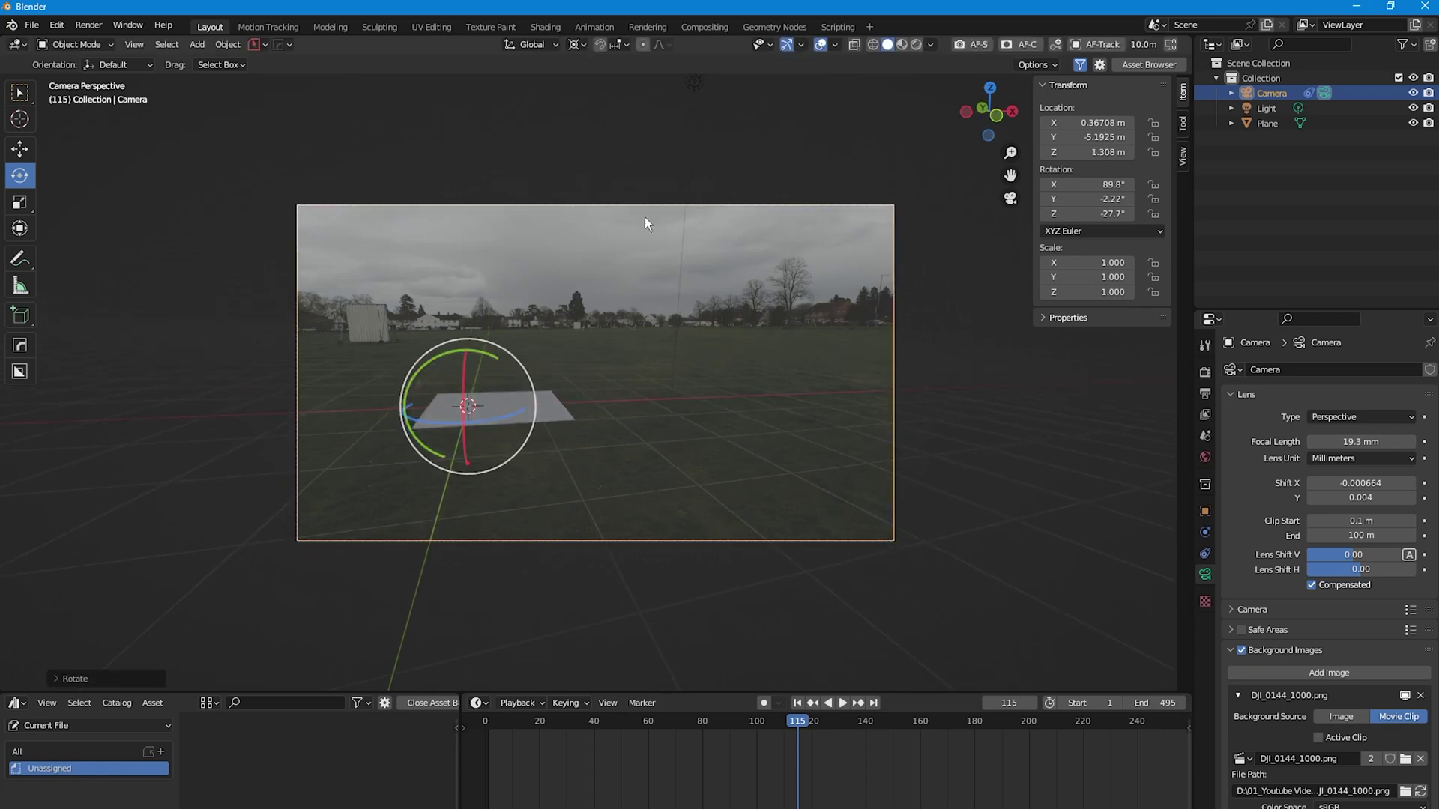
click(574, 45)
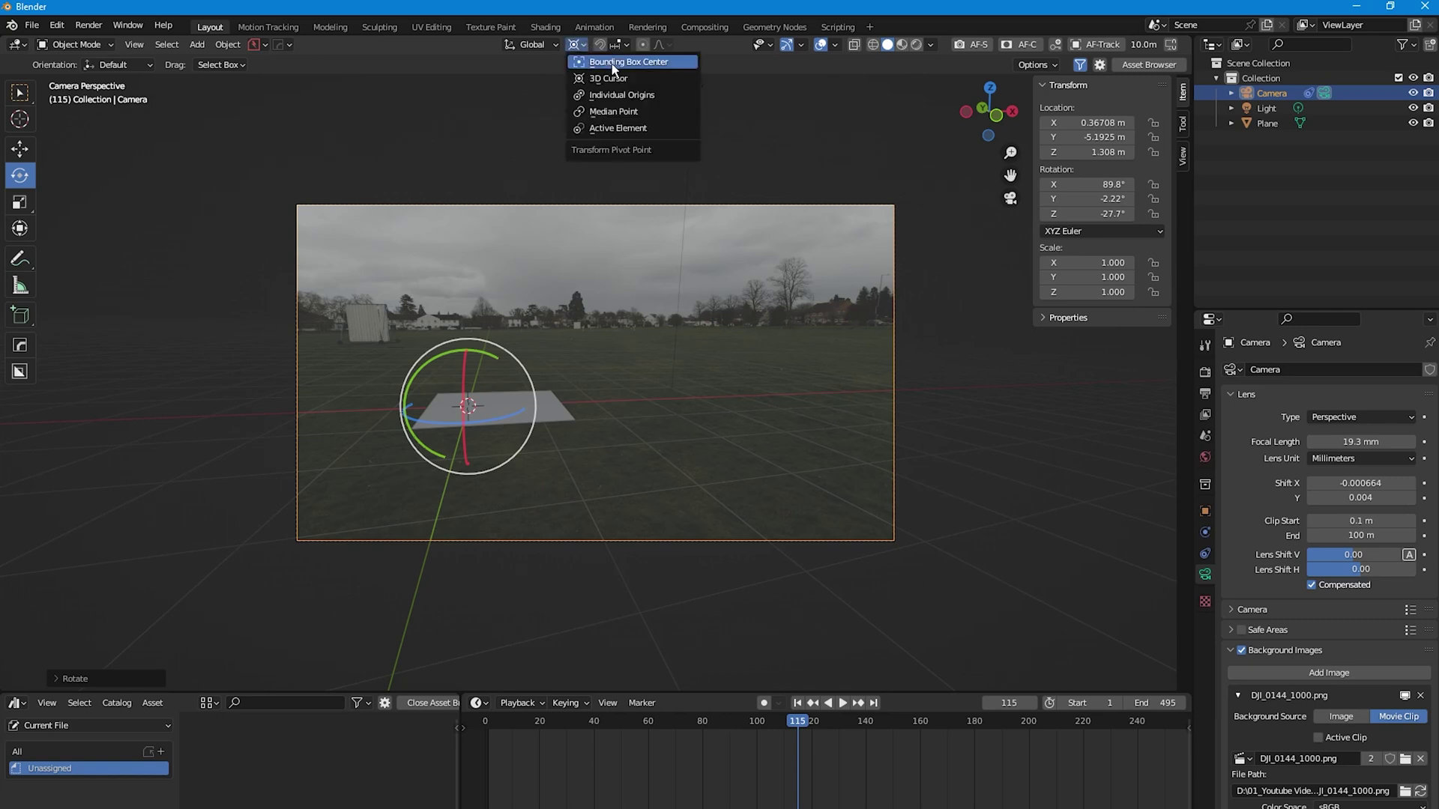
click(550, 398)
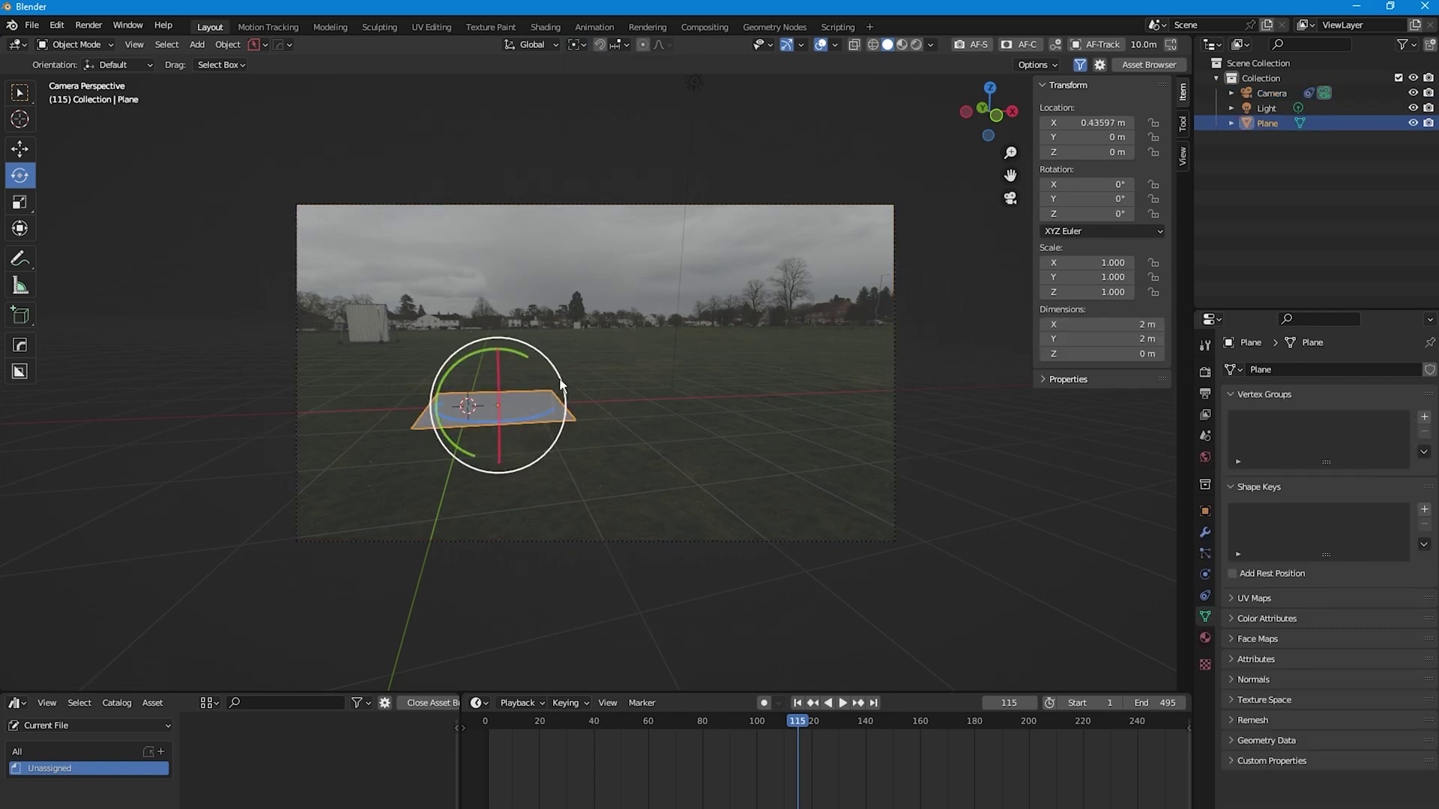
Scale the plane to 2.928 and move it to X 2.0262 m, Y 2.0499 m.
key(shift+space)
key(s)
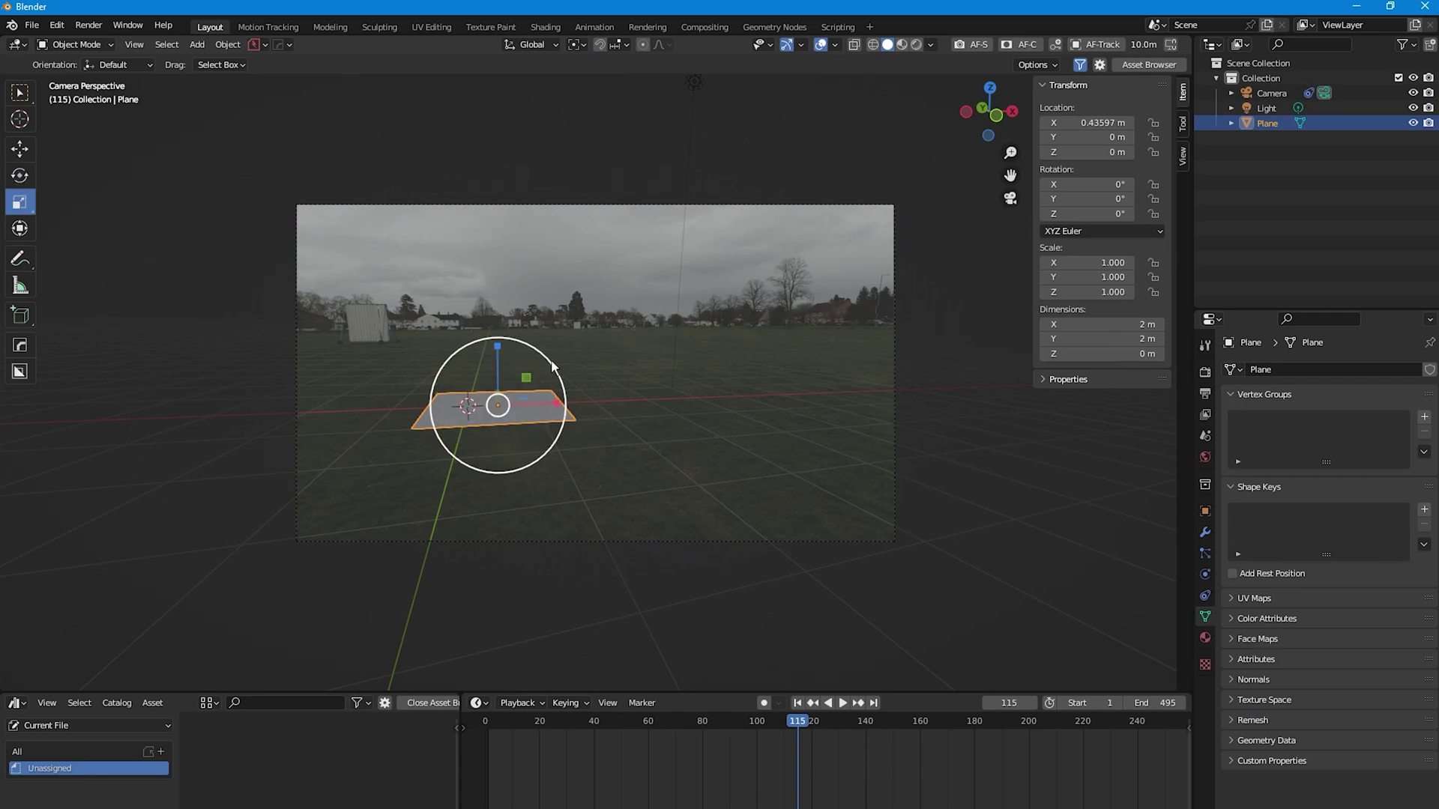
drag(558, 372, 644, 326)
key(shift+space)
key(g)
key(shift+space)
key(s)
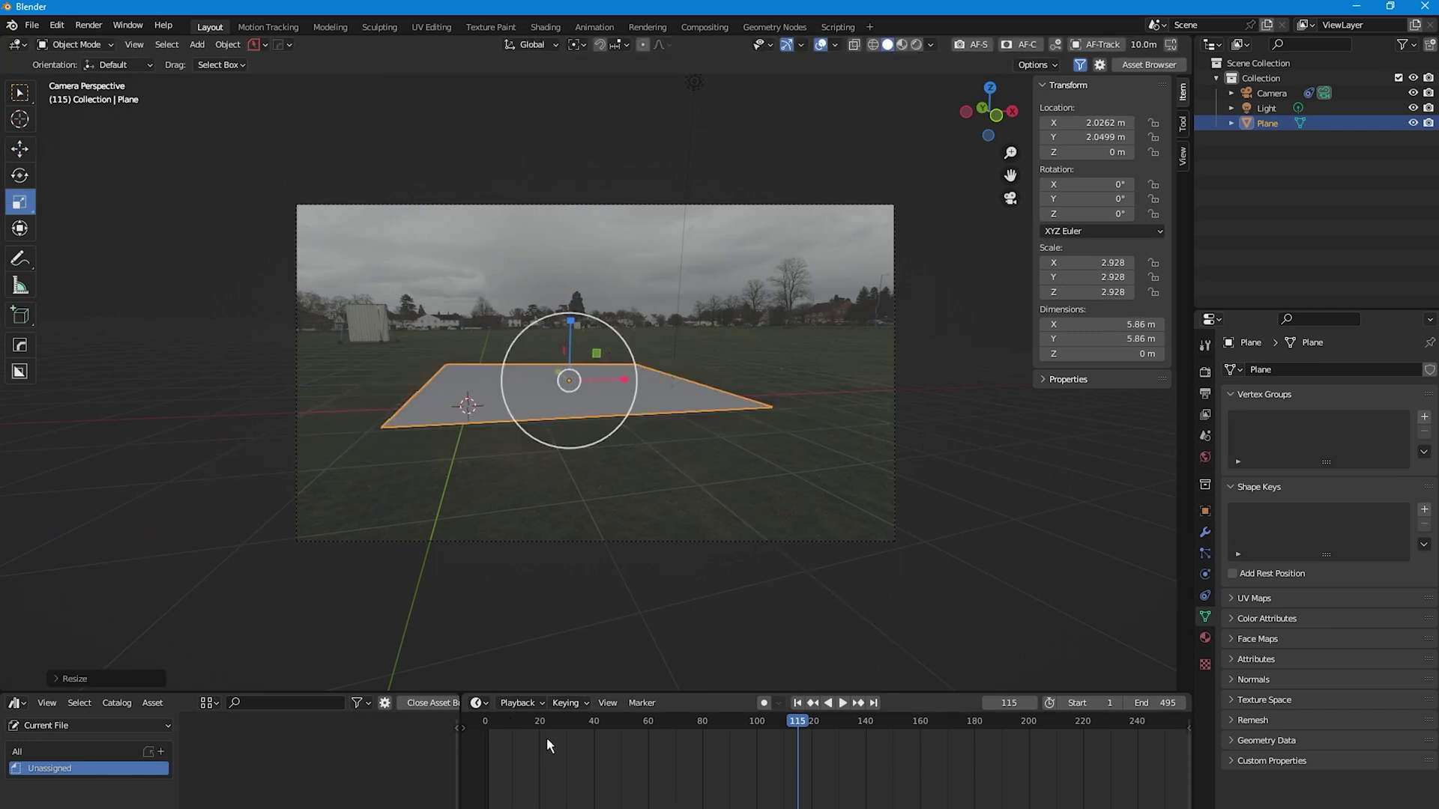
Play the footage from an early frame and return to frame 26 to check the match.
click(526, 735)
key(space)
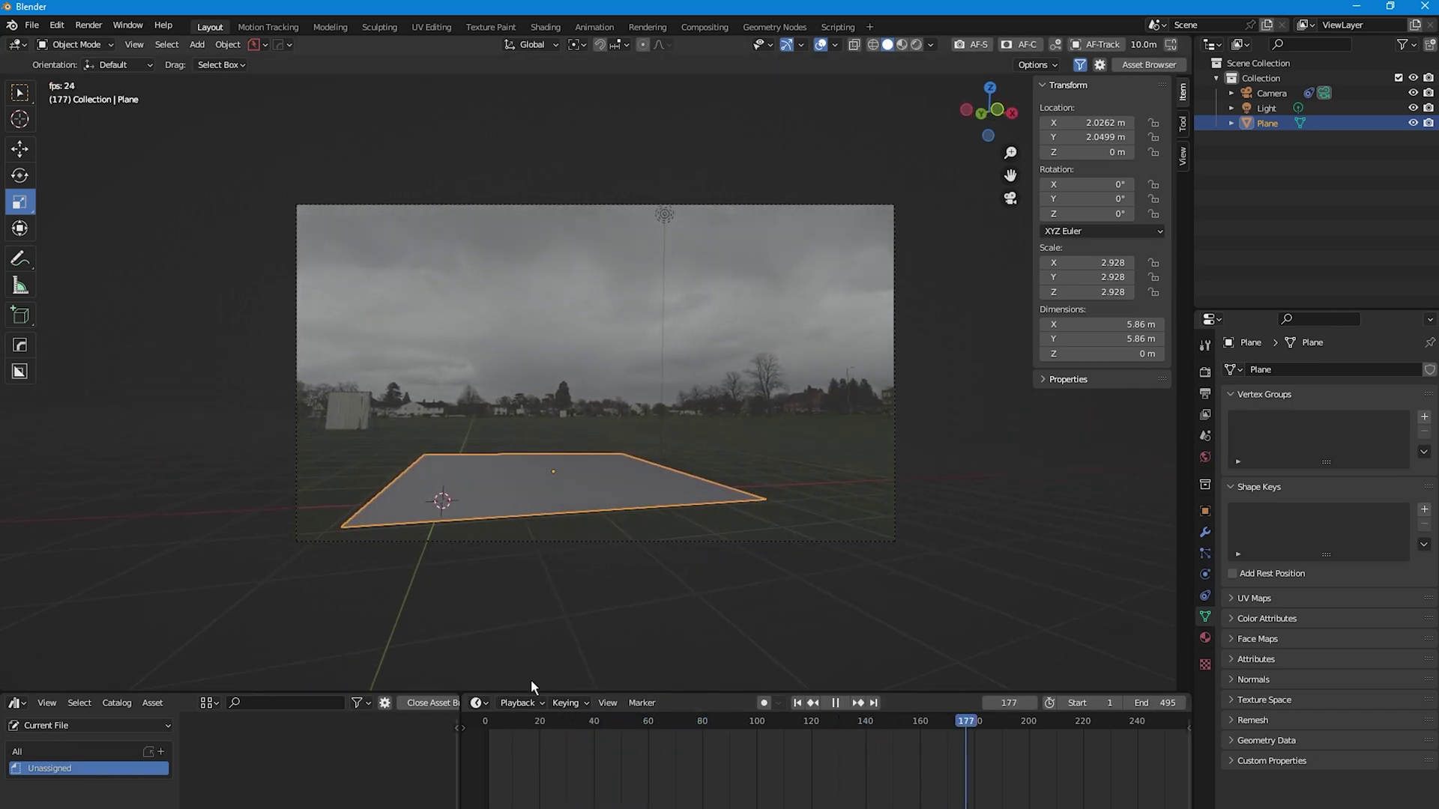
key(space)
mouse_move(528, 721)
mouse_down()
mouse_move(533, 735)
mouse_move(555, 720)
mouse_up()
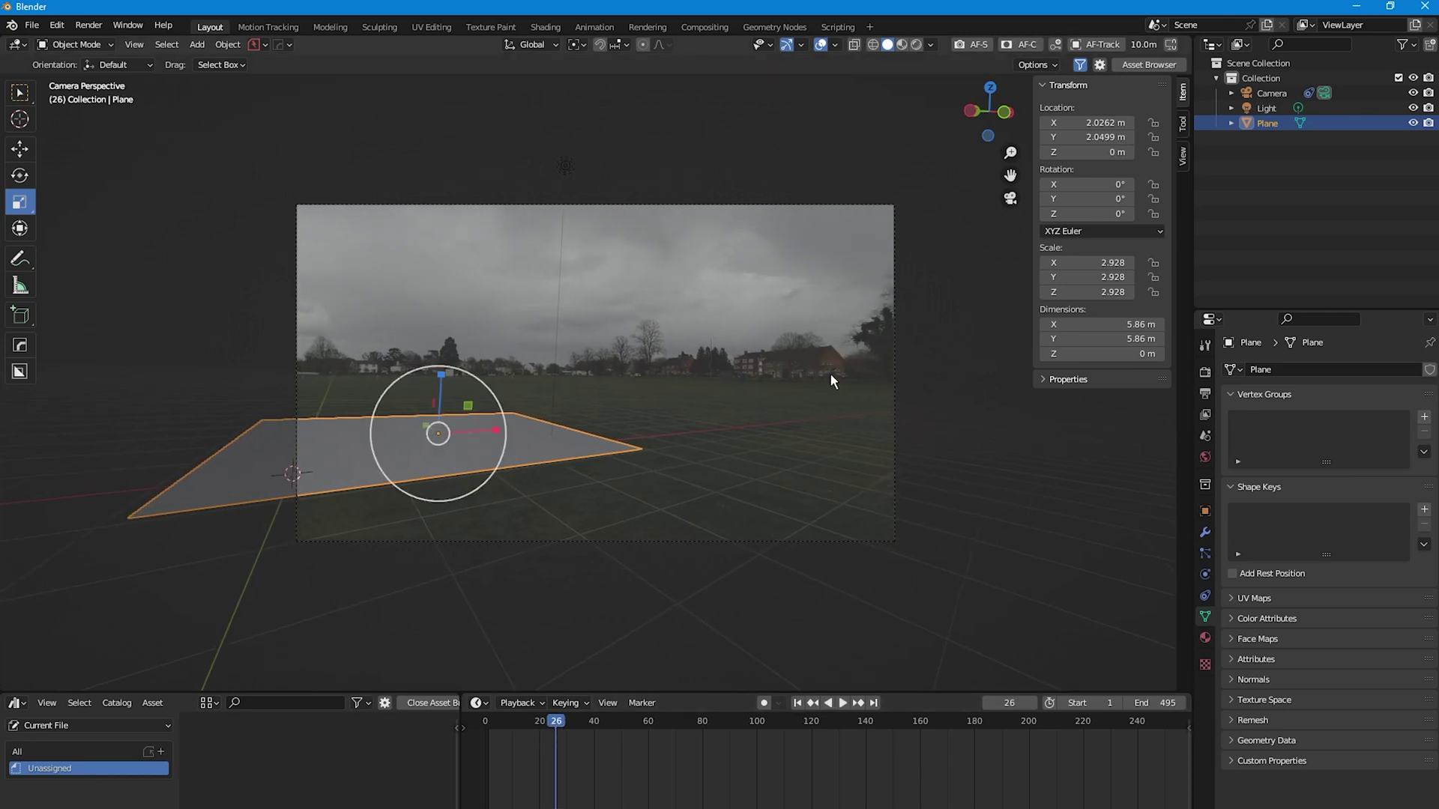
click(836, 44)
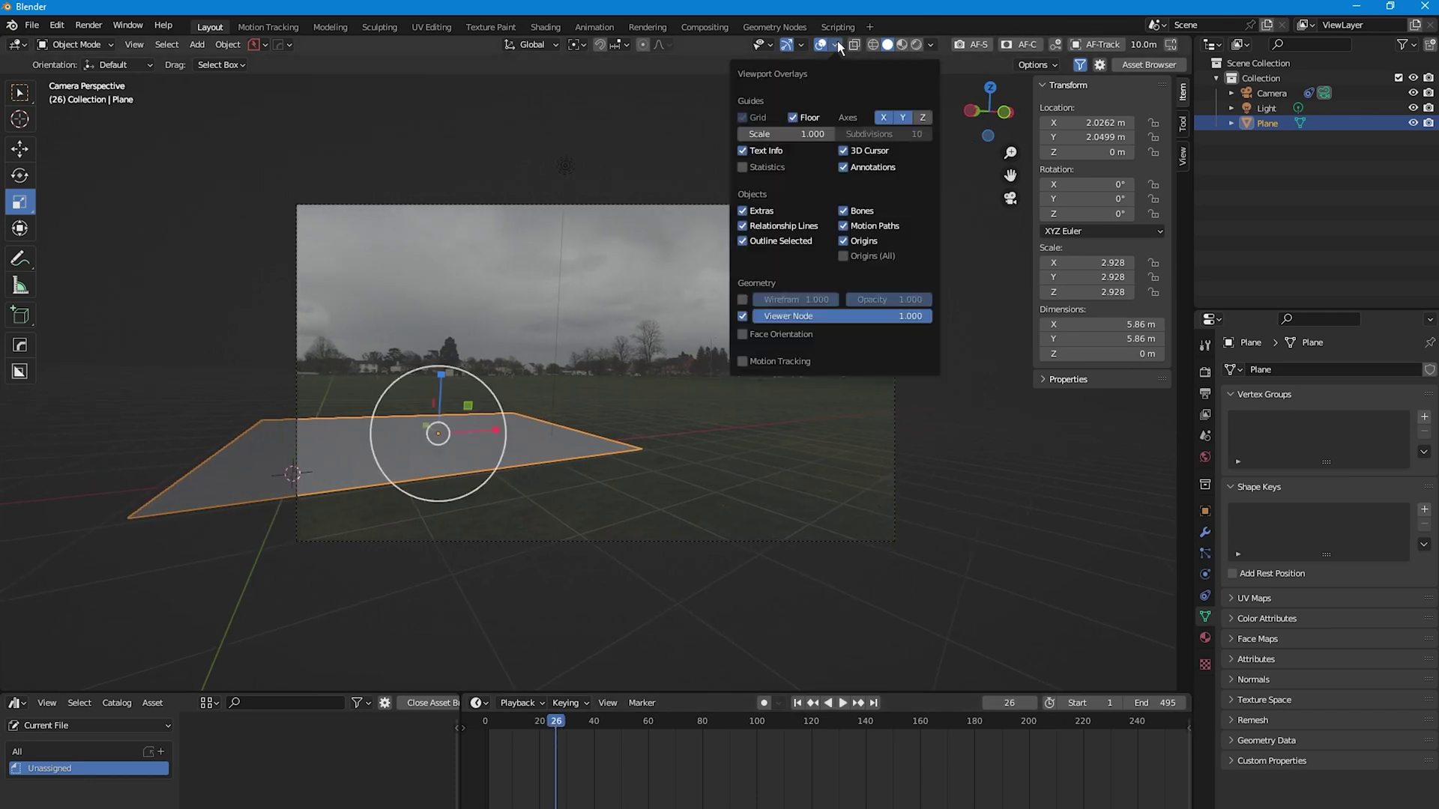
Show motion tracking markers in the viewport and mark the plane as a Shadow Catcher.
click(742, 362)
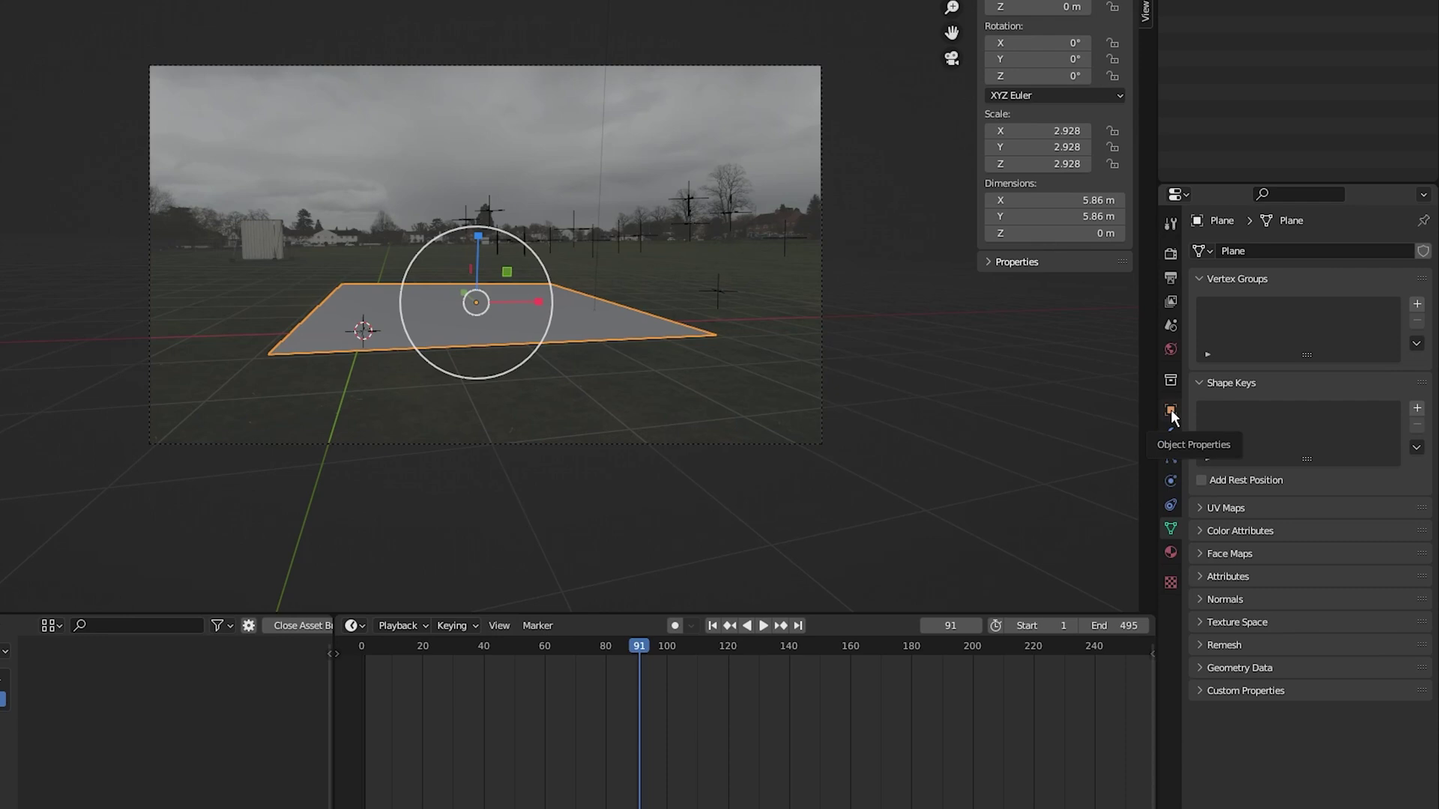
click(1170, 410)
click(1202, 655)
scroll(1293, 705, down, 1)
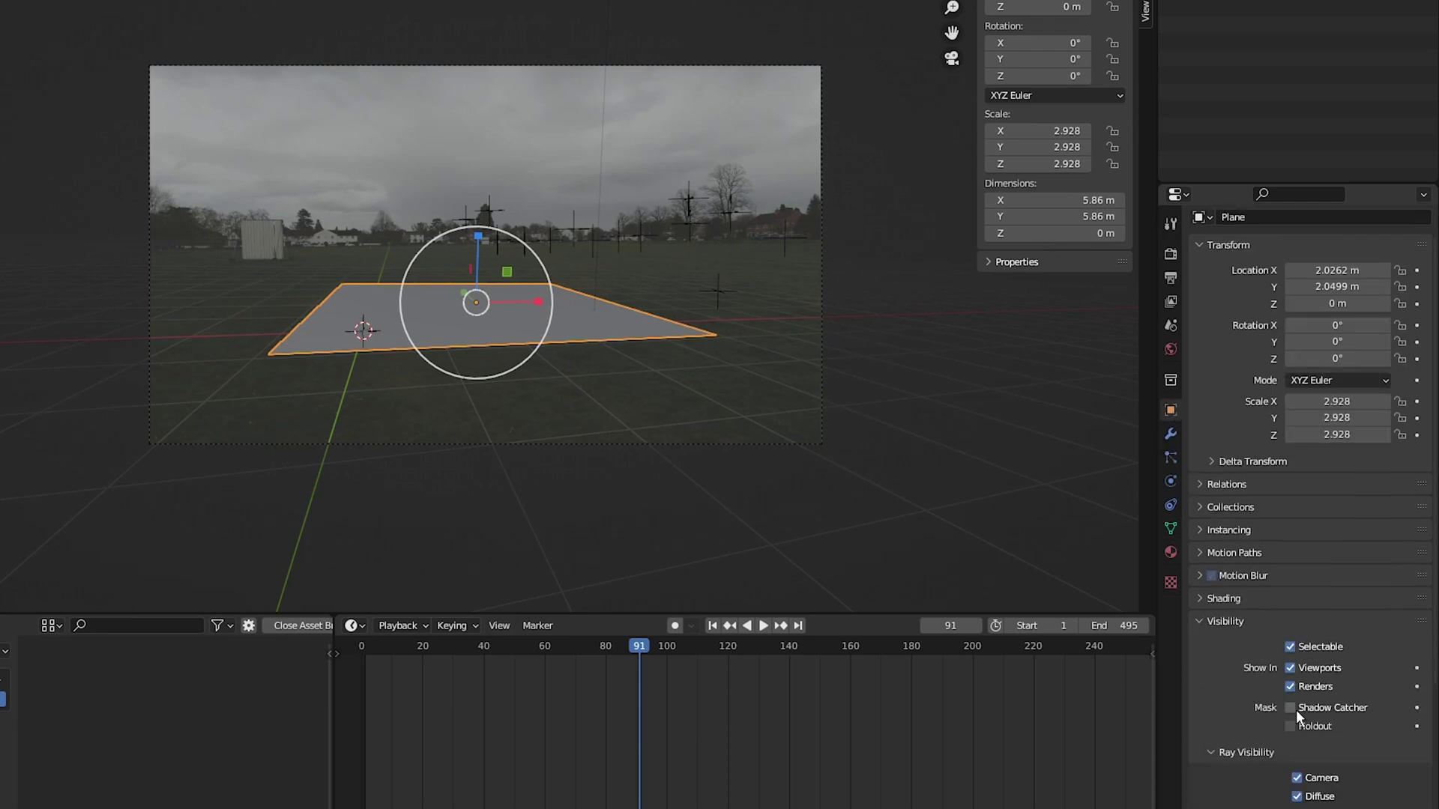
click(1289, 708)
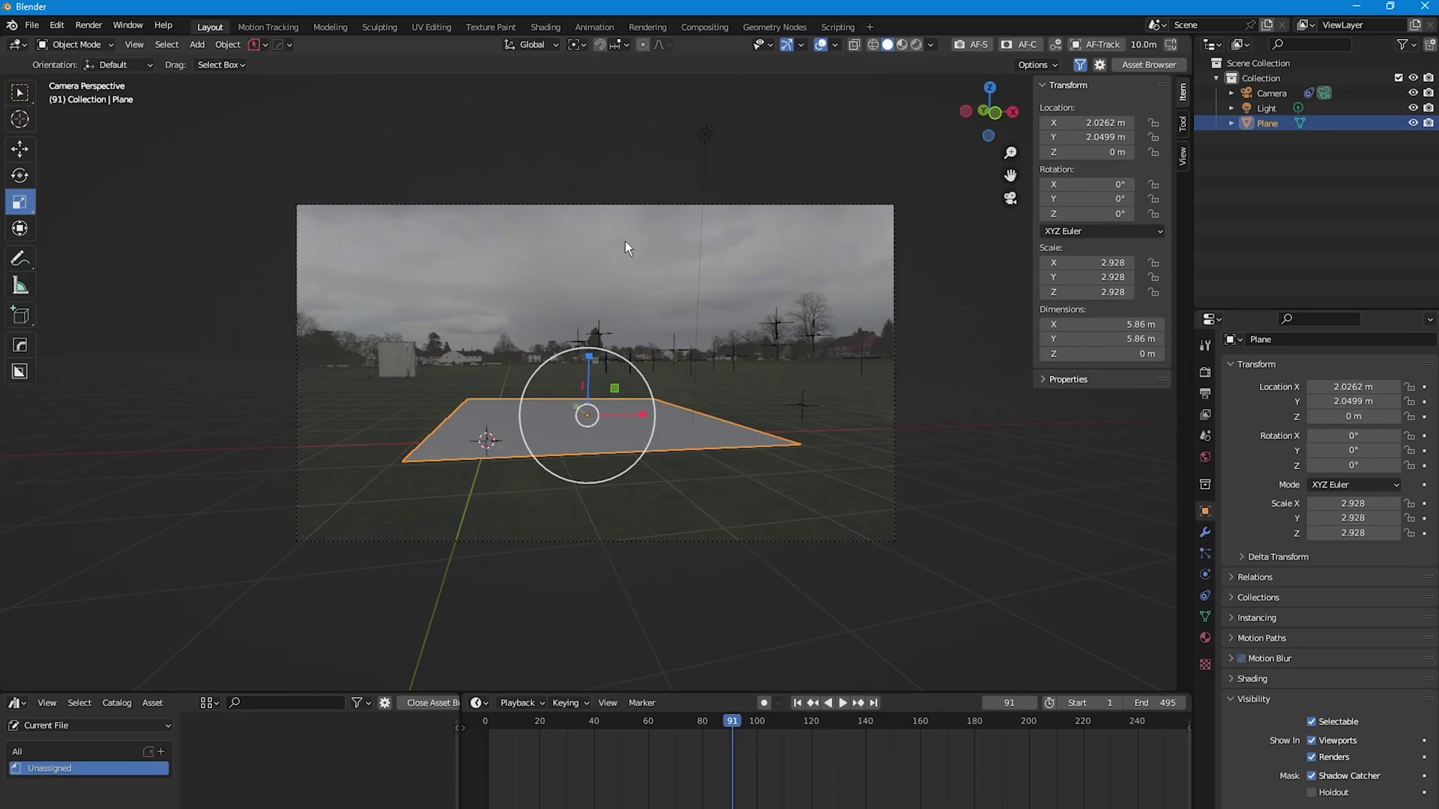
Deselect the plane and add a cube to the scene.
click(519, 248)
key(shift+a)
mouse_move(560, 374)
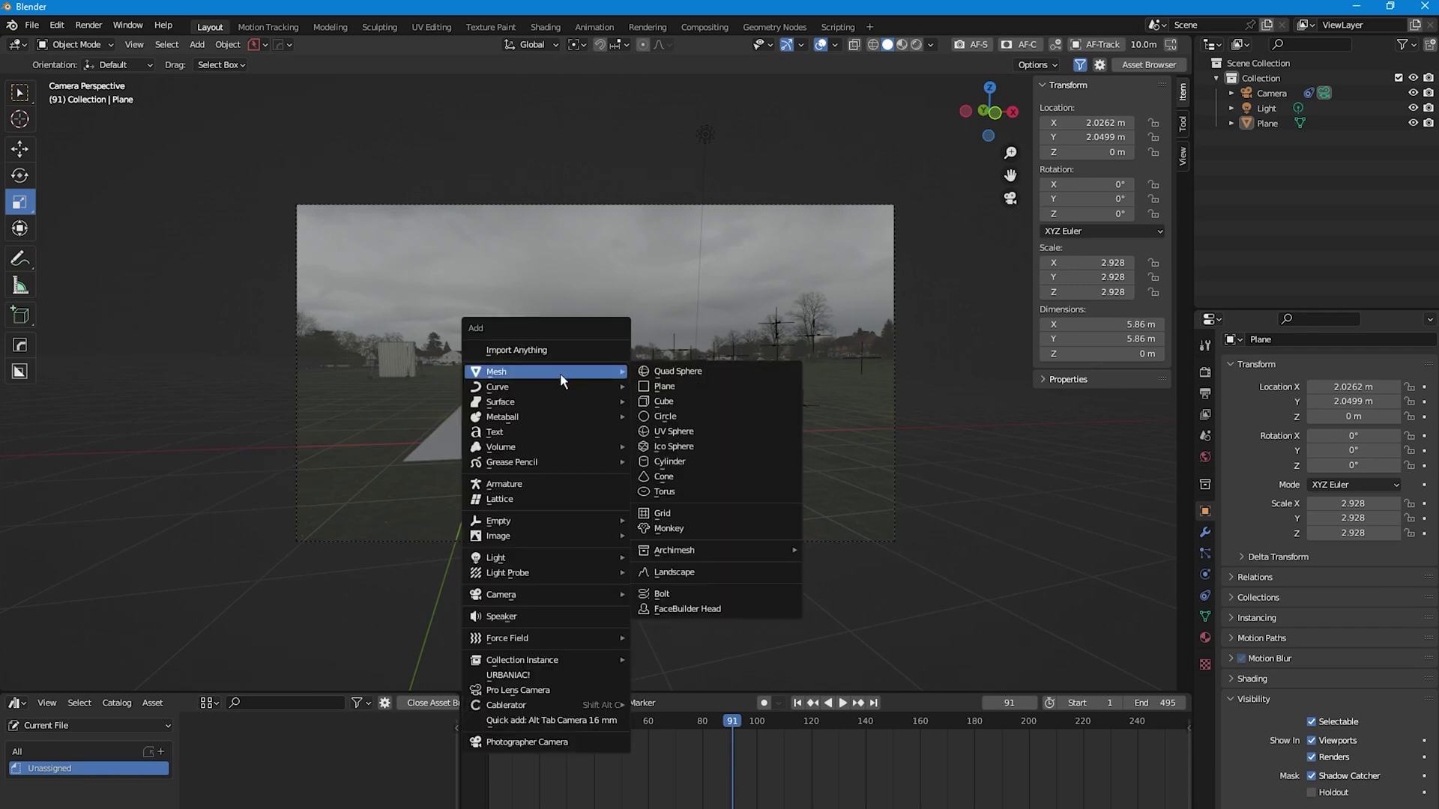
click(680, 397)
Move the cube along Y, X and Z so it rests on the plane.
middle_drag(510, 427, 626, 456)
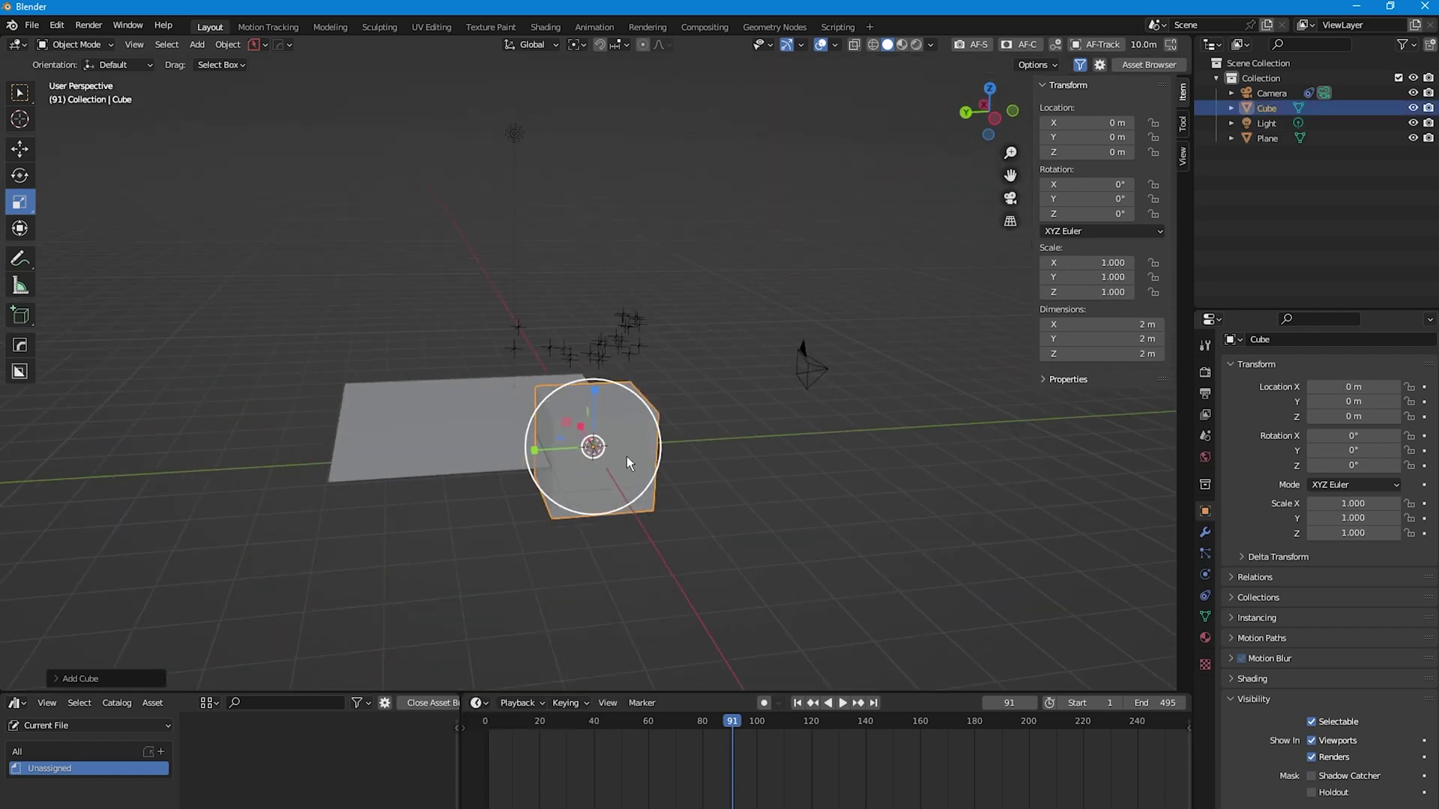
key(shift+space)
key(g)
drag(532, 447, 479, 457)
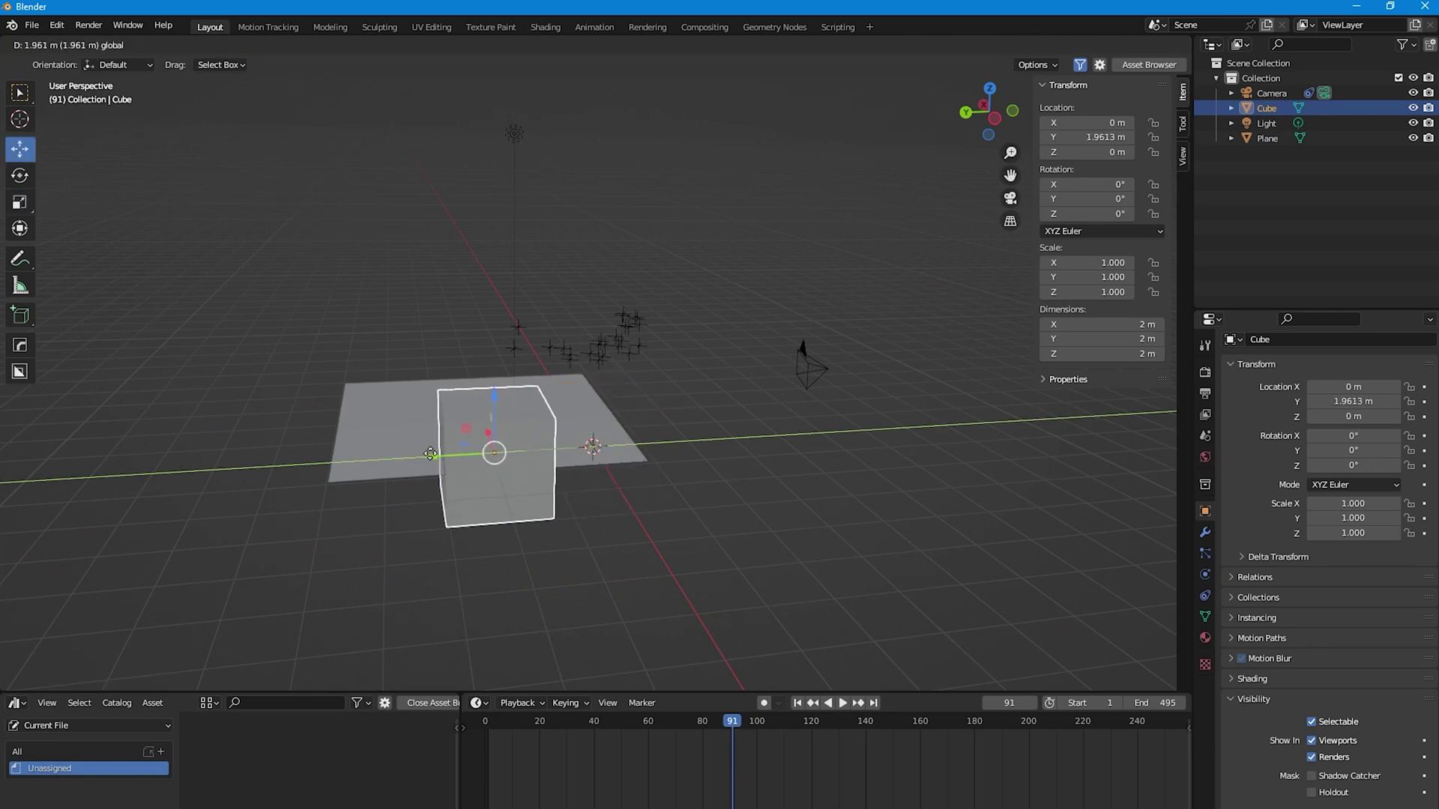
middle_drag(480, 457, 553, 373)
drag(553, 373, 623, 384)
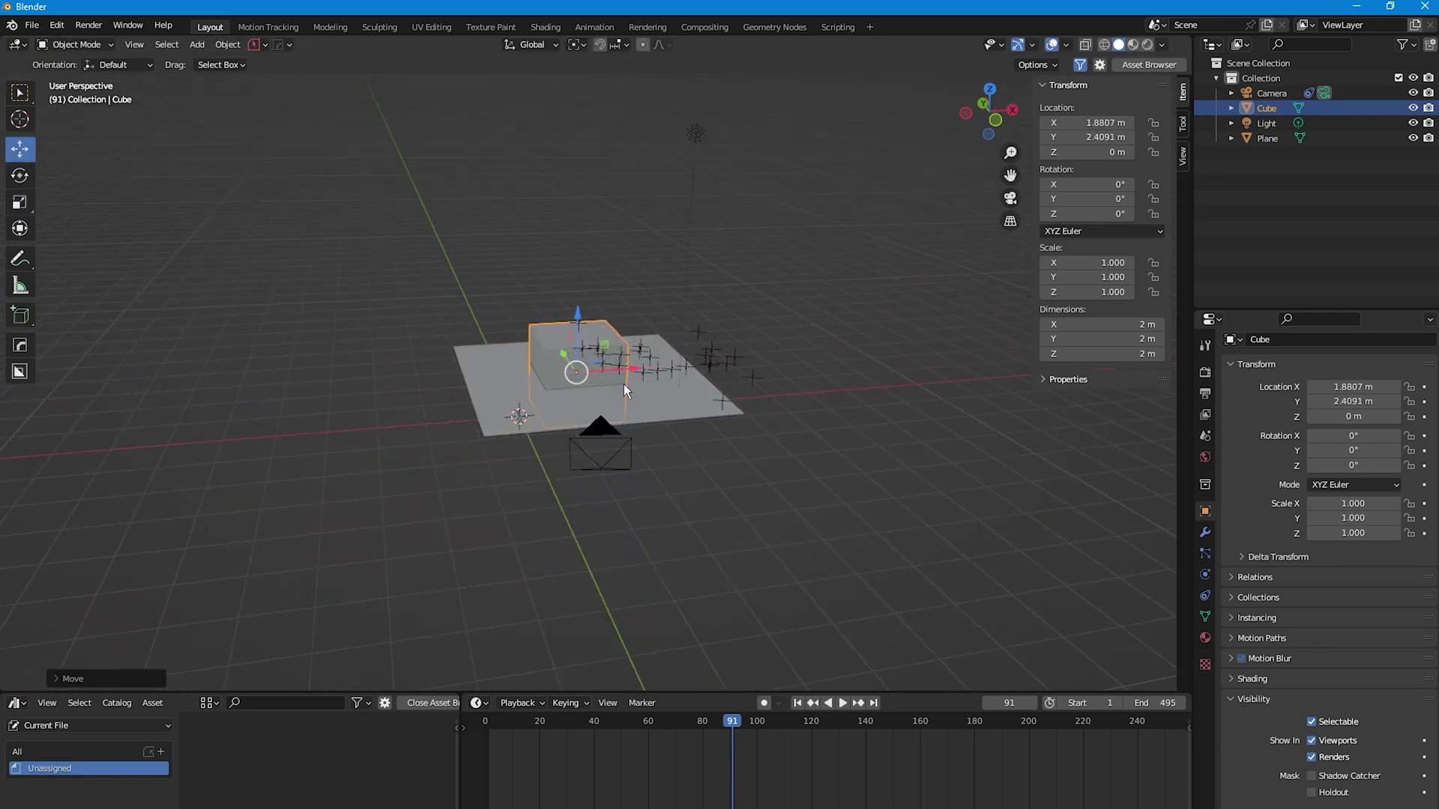
middle_drag(624, 384, 577, 399)
scroll(577, 398, up, 3)
drag(488, 334, 488, 301)
Scale the cube to 0.692 and switch the viewport to Rendered shading.
key(s)
click(490, 272)
scroll(488, 301, down, 2)
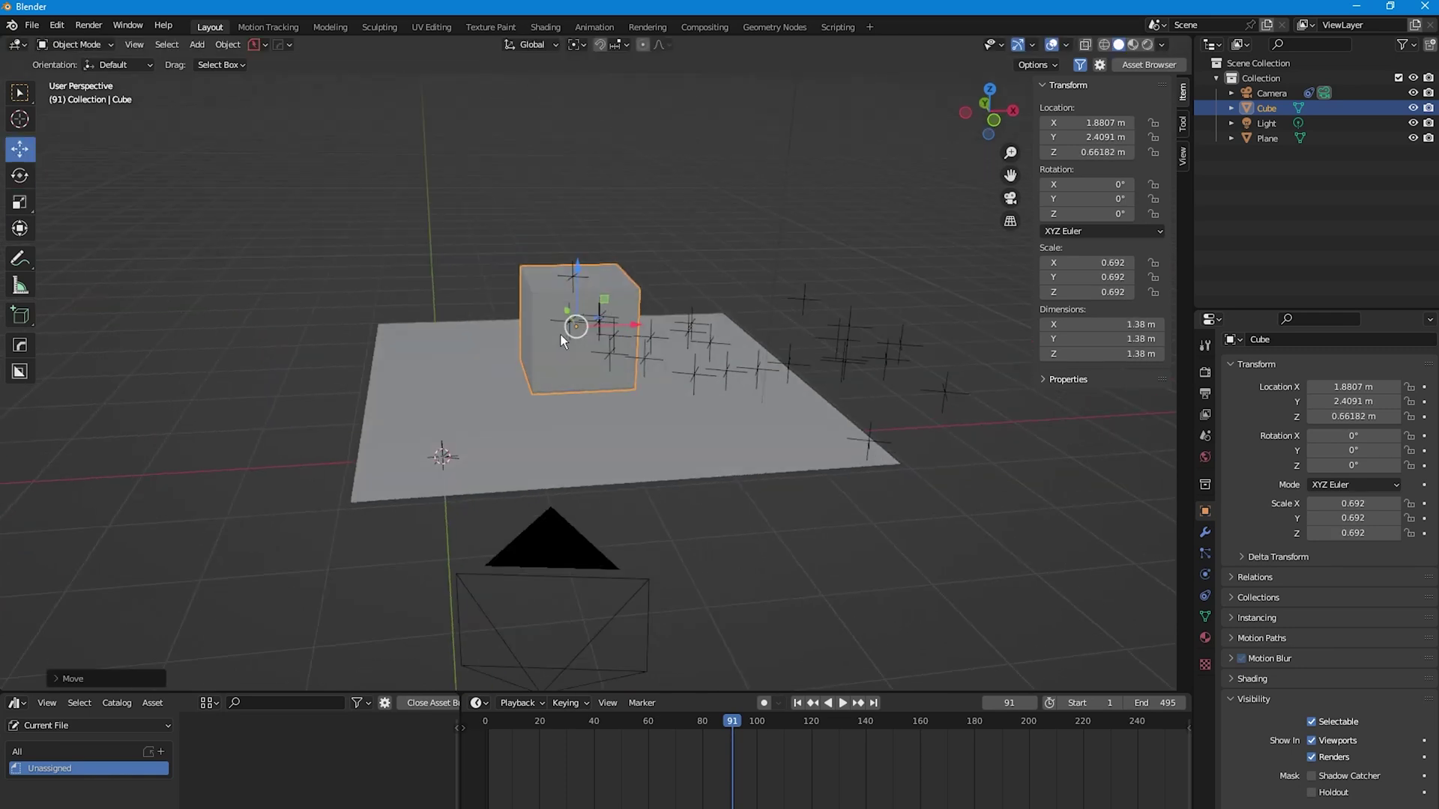
middle_drag(488, 301, 683, 355)
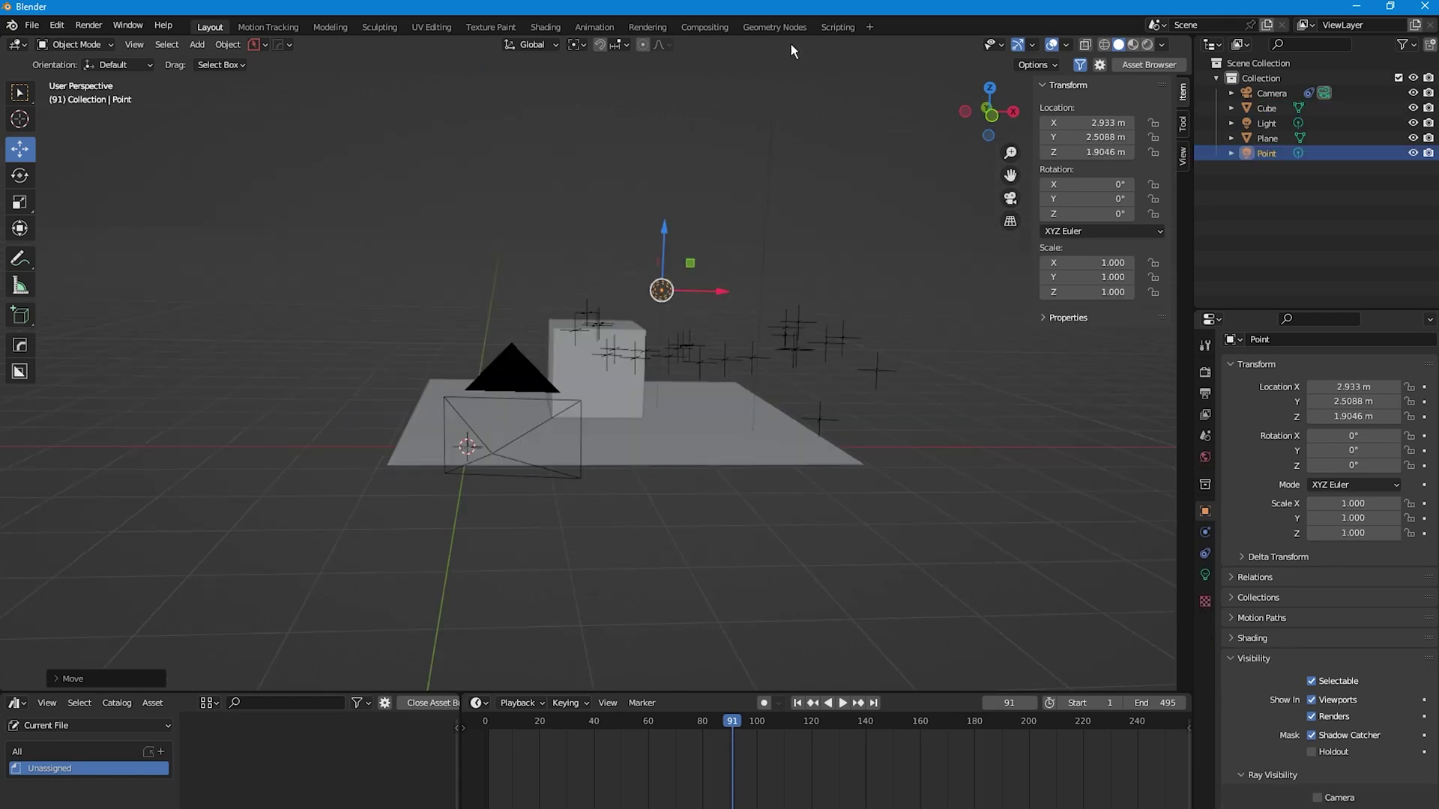
key(z)
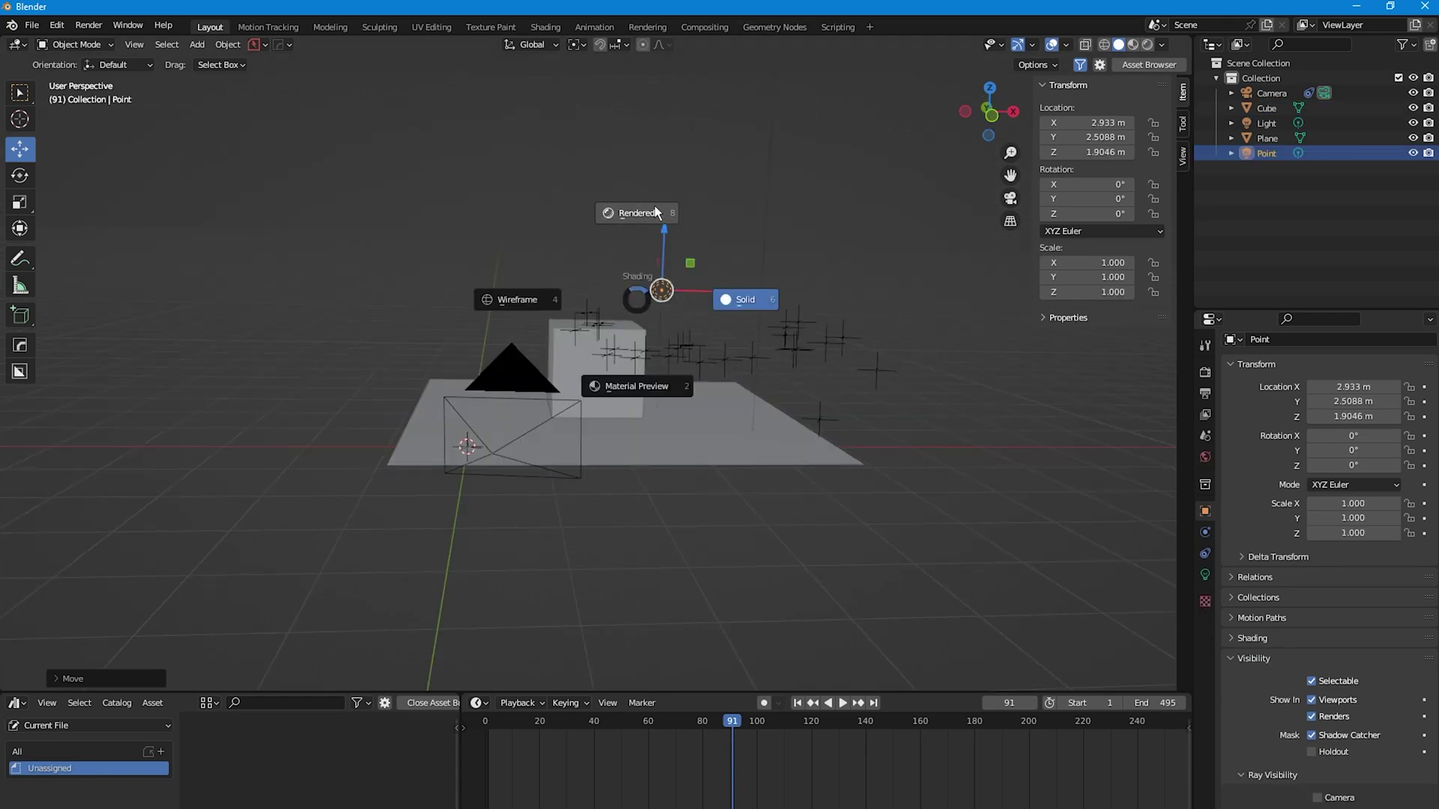
click(651, 208)
View through the camera and enable Transparent in the render Film settings.
key(KP_0)
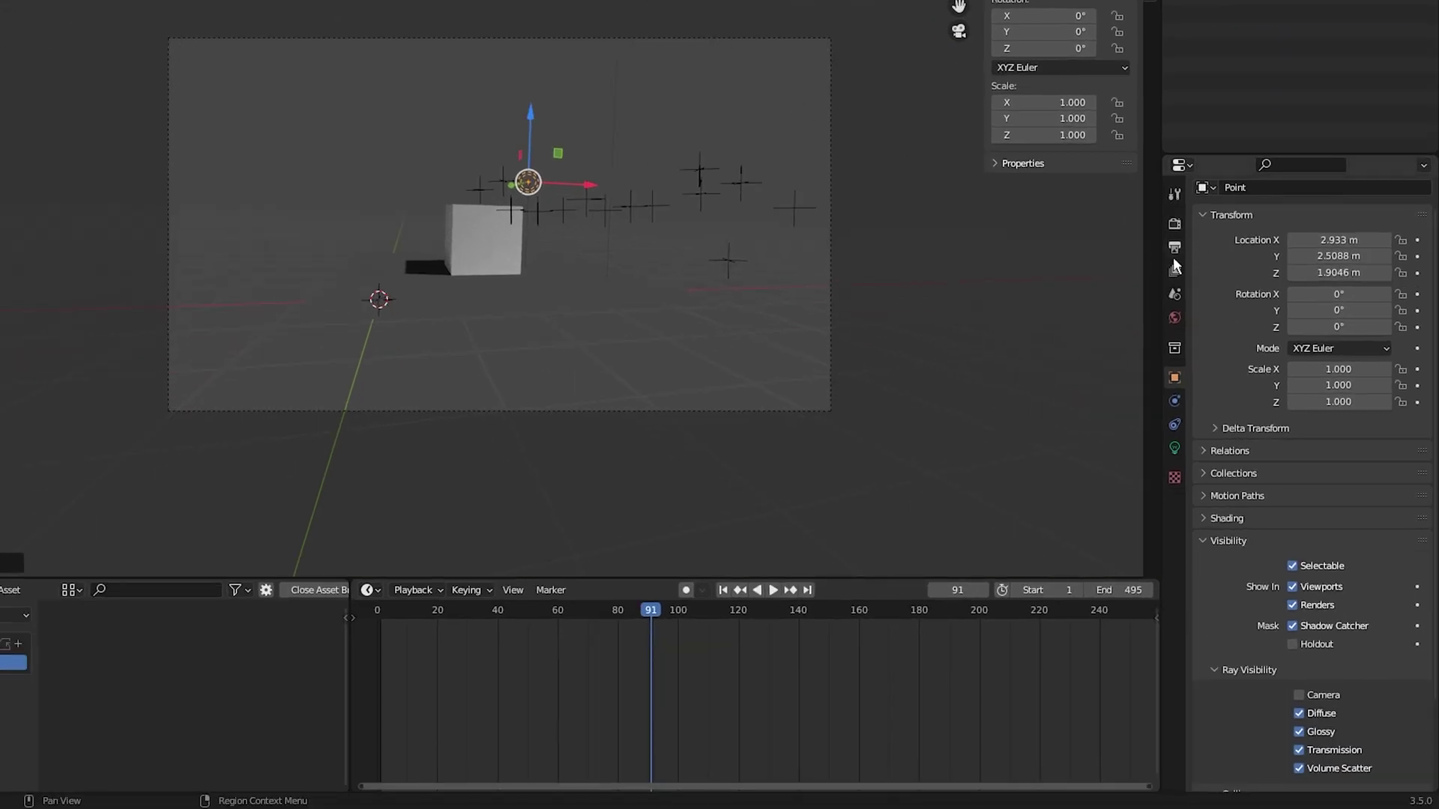
click(1175, 223)
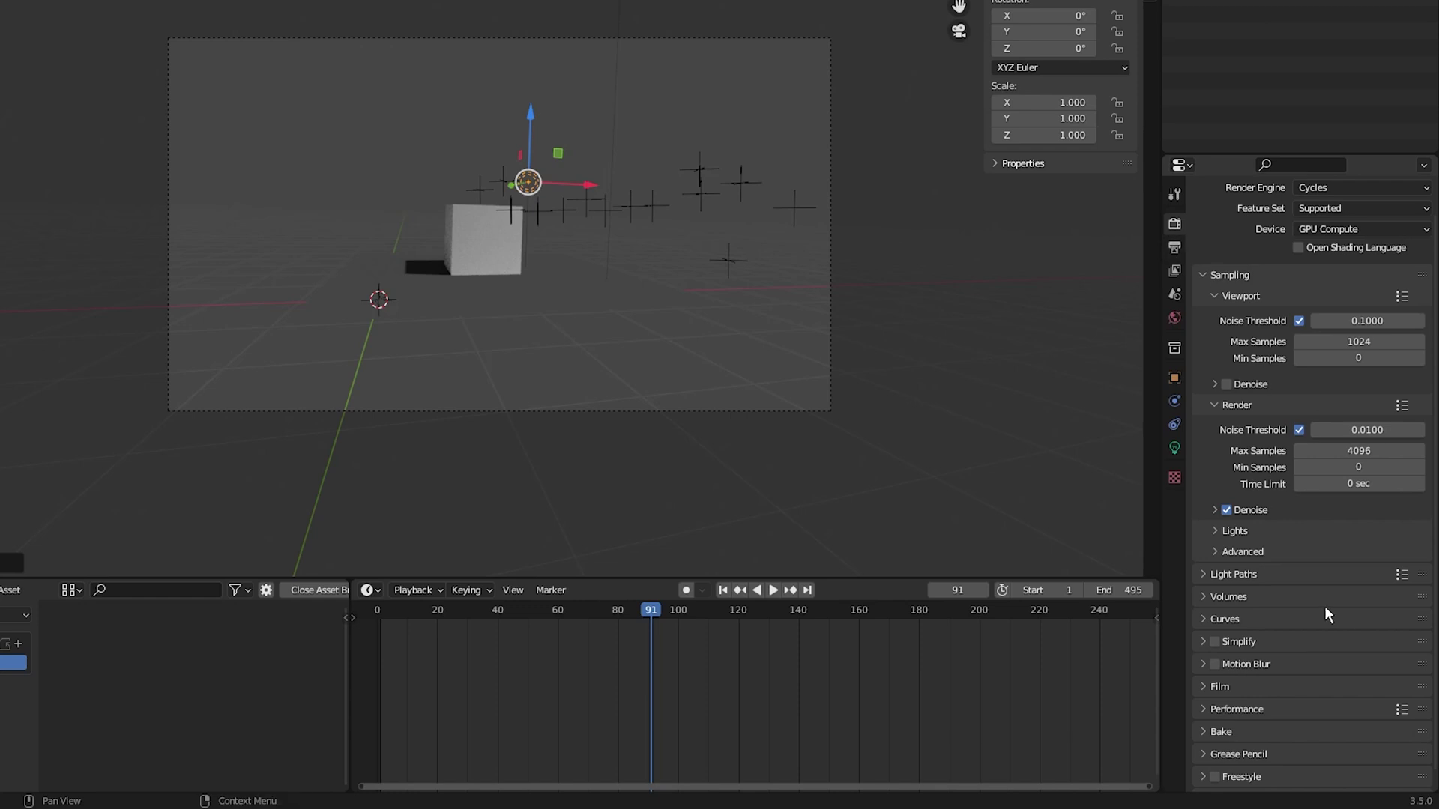
click(1211, 687)
scroll(1229, 705, down, 5)
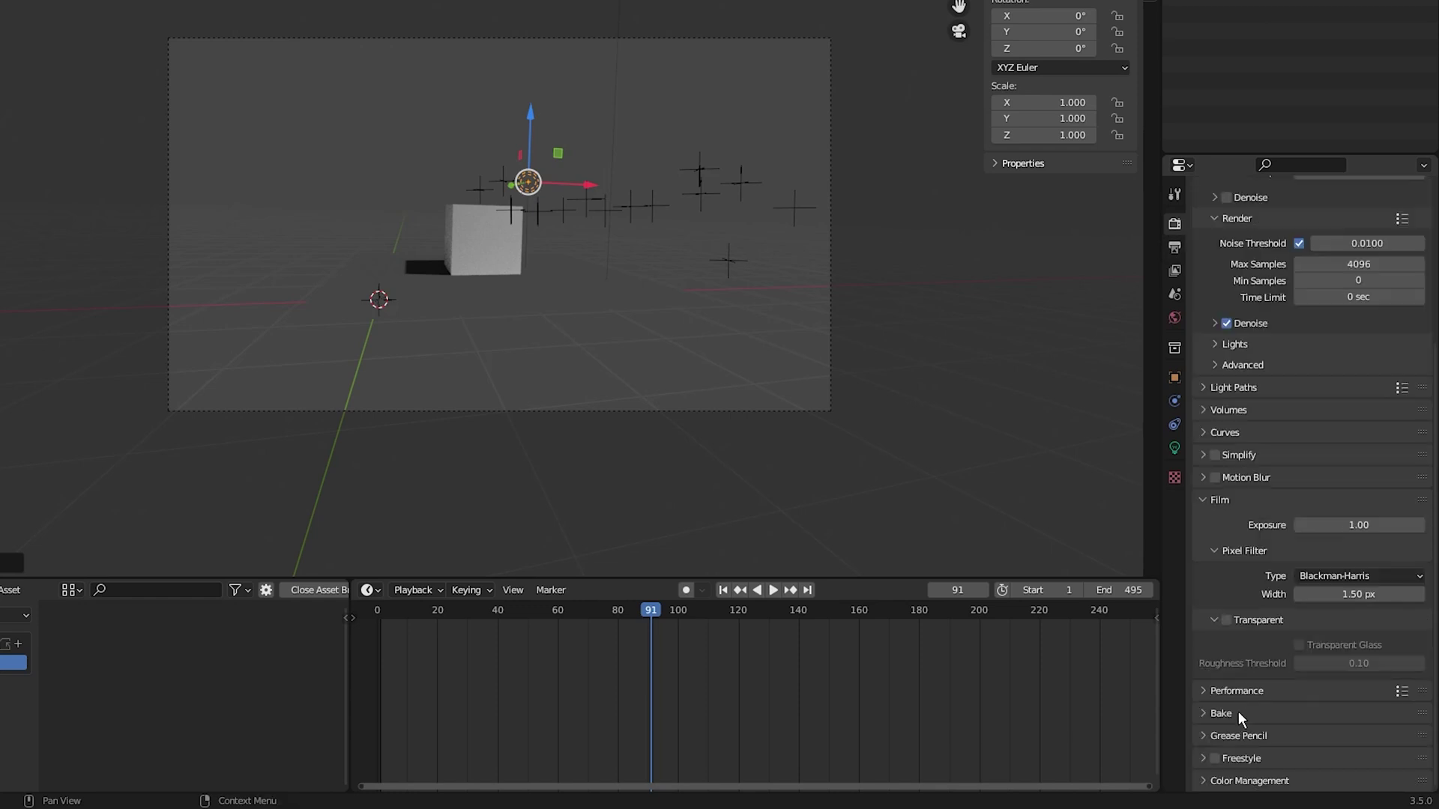
click(1233, 619)
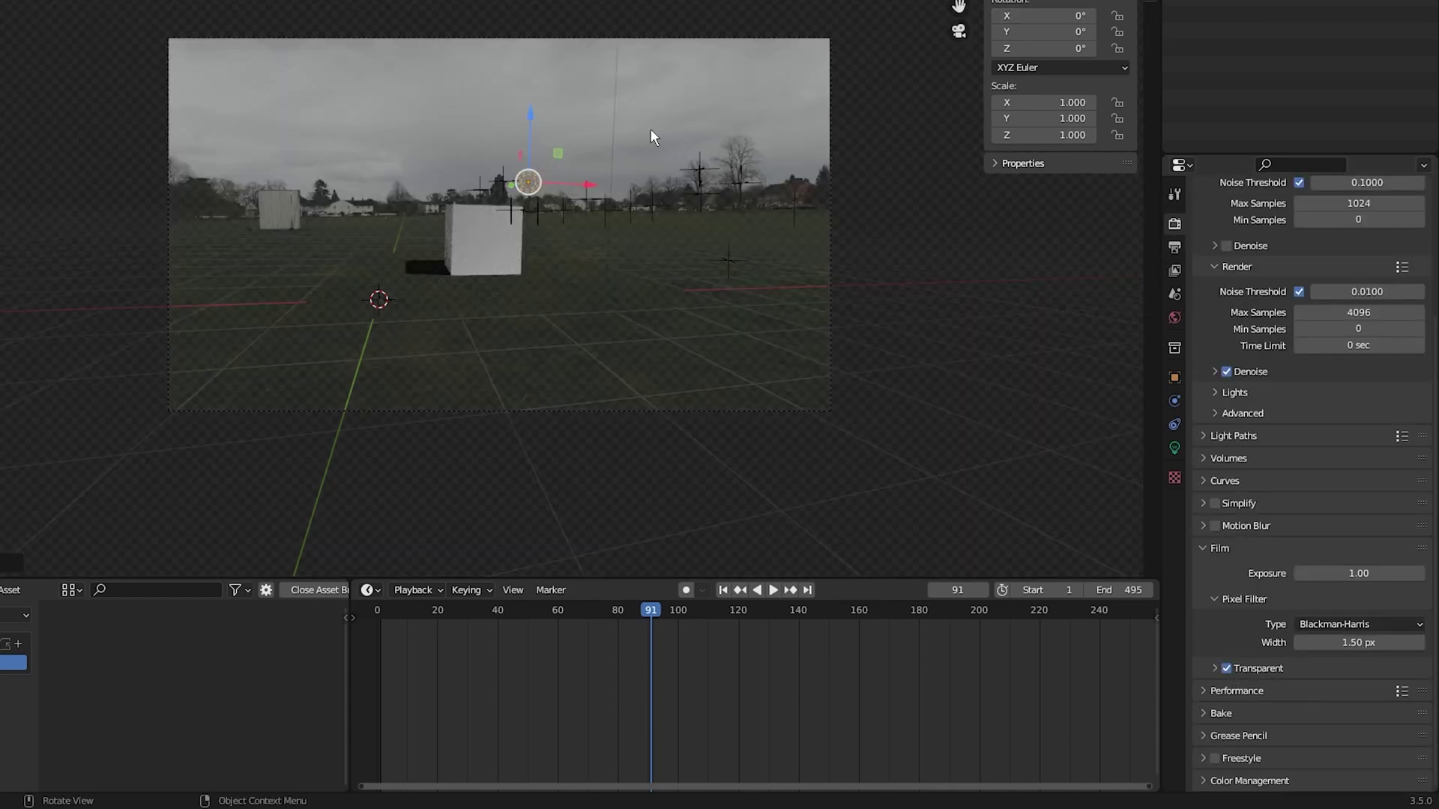